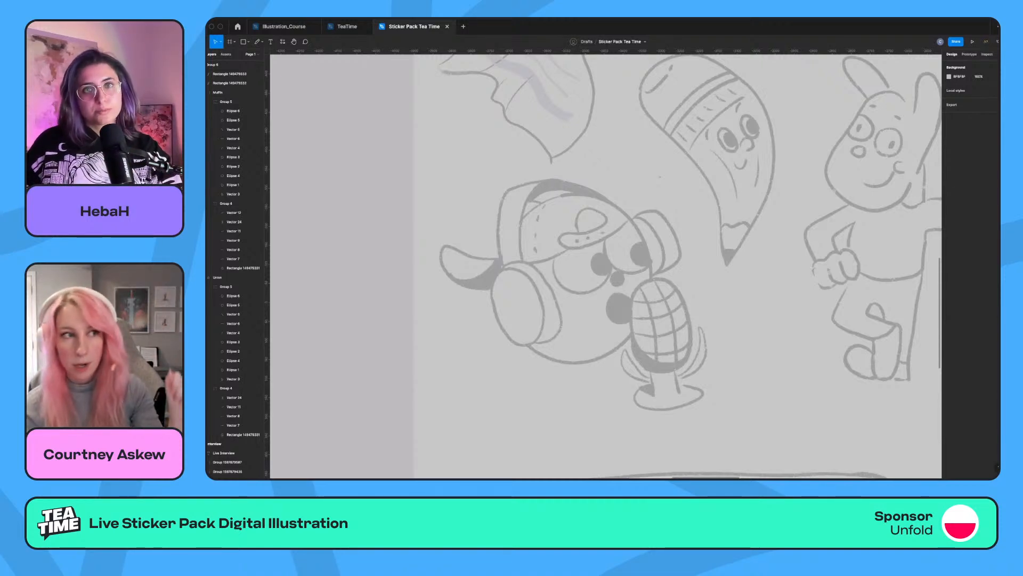
Draw an ellipse over the headphone character's head sketch and give it an unfilled red outline with a stroke weight of 16.
{"action": "key", "text": "o"}
{"action": "left_click_drag", "start_coordinate": [509, 187], "coordinate": [681, 358]}
{"action": "key", "text": "shift+x"}
{"action": "left_click_drag", "start_coordinate": [618, 303], "coordinate": [604, 306]}
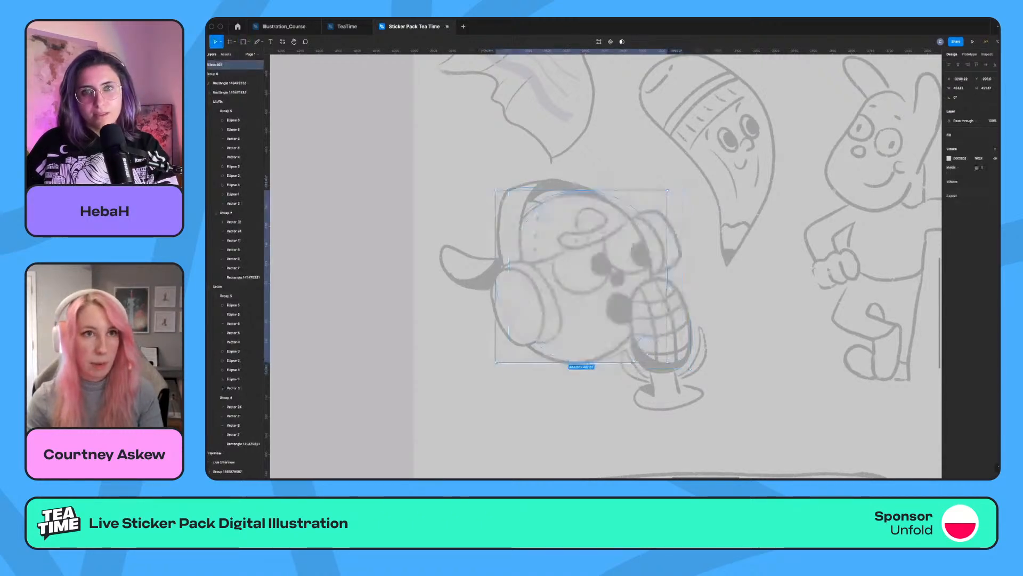
{"action": "left_click", "coordinate": [949, 158]}
{"action": "left_click", "coordinate": [931, 165]}
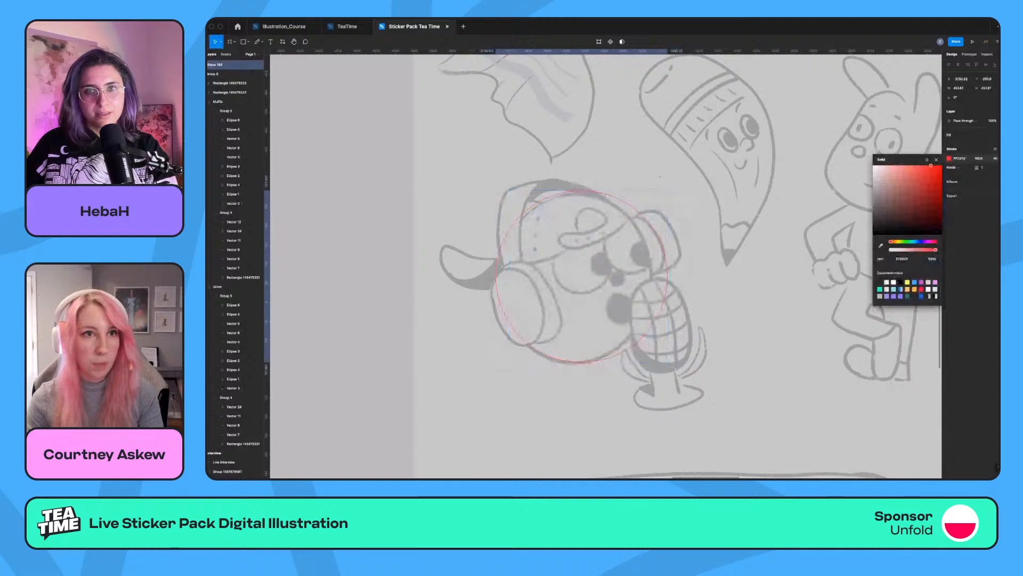
{"action": "left_click", "coordinate": [982, 168]}
{"action": "type", "text": "16"}
{"action": "key", "text": "Return"}
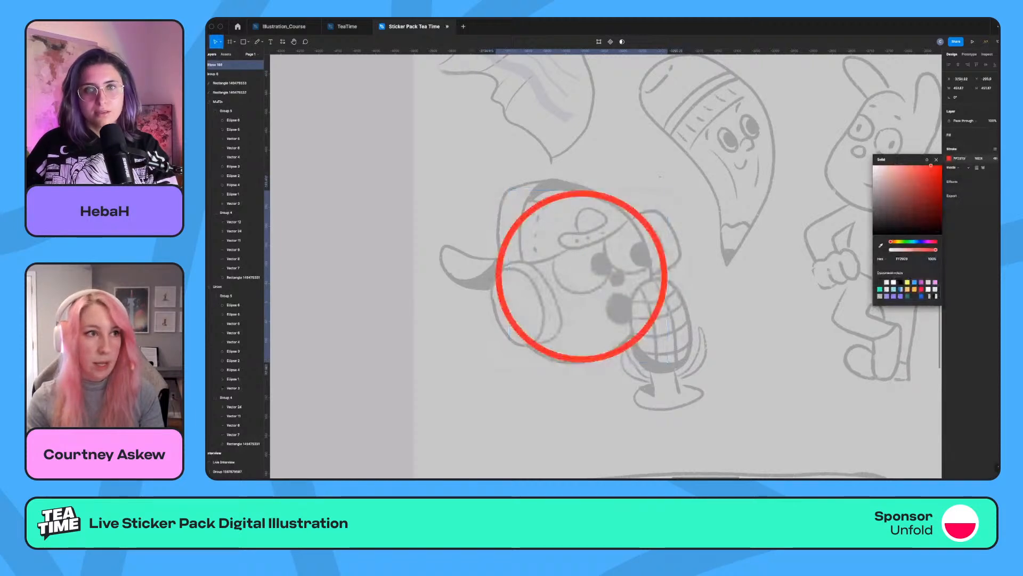
Narrow the red head ellipse to fit the sketch and set its stroke position to Center.
{"action": "left_click_drag", "start_coordinate": [665, 276], "coordinate": [646, 276]}
{"action": "mouse_move", "coordinate": [572, 352]}
{"action": "left_mouse_down"}
{"action": "mouse_move", "coordinate": [572, 363]}
{"action": "mouse_move", "coordinate": [574, 353]}
{"action": "left_mouse_up"}
{"action": "left_click", "coordinate": [953, 168]}
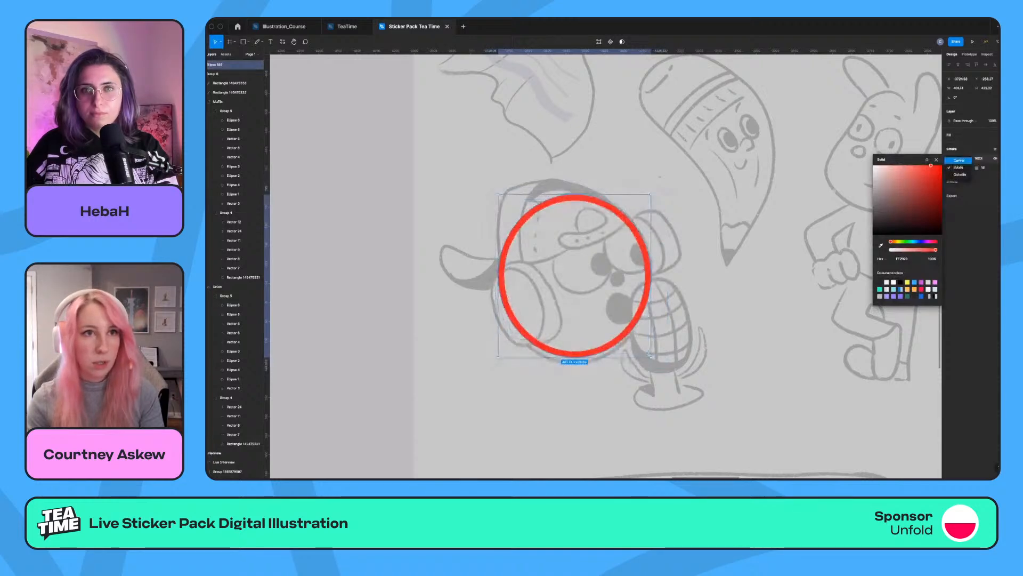
{"action": "left_click", "coordinate": [956, 160]}
{"action": "key", "text": "Escape"}
Draw a smaller ellipse over the left headphone cup, then resize and tilt it to match the sketch.
{"action": "key", "text": "o"}
{"action": "mouse_move", "coordinate": [438, 246]}
{"action": "left_mouse_down"}
{"action": "mouse_move", "coordinate": [592, 414]}
{"action": "mouse_move", "coordinate": [510, 410]}
{"action": "left_mouse_up"}
{"action": "left_click_drag", "start_coordinate": [509, 323], "coordinate": [587, 313]}
{"action": "left_click_drag", "start_coordinate": [553, 236], "coordinate": [553, 313]}
{"action": "mouse_move", "coordinate": [553, 356]}
{"action": "left_mouse_down"}
{"action": "mouse_move", "coordinate": [530, 300]}
{"action": "mouse_move", "coordinate": [547, 301]}
{"action": "left_mouse_up"}
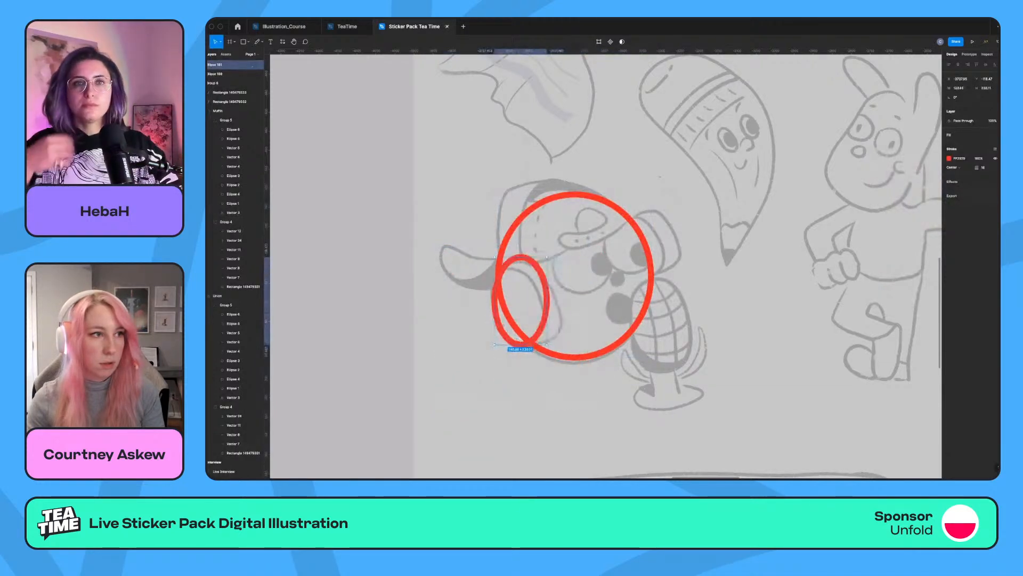
{"action": "left_click_drag", "start_coordinate": [521, 257], "coordinate": [520, 270]}
{"action": "left_click_drag", "start_coordinate": [549, 347], "coordinate": [558, 339]}
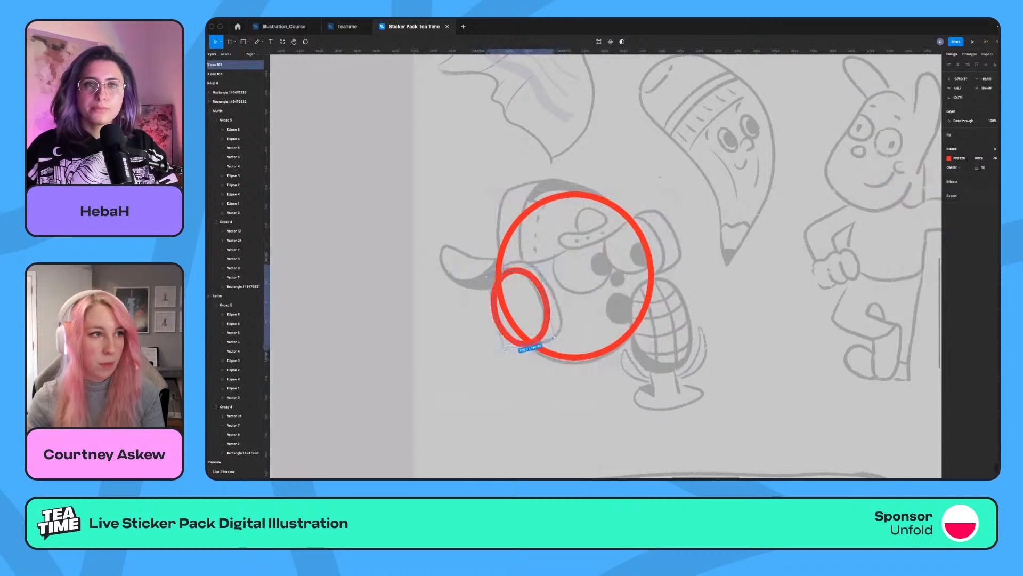
Duplicate the ear-cup ellipse to block in the depth of the left cup and the whole right cup.
{"action": "left_click_drag", "start_coordinate": [522, 308], "coordinate": [652, 245]}
{"action": "key", "text": "super+["}
{"action": "key", "text": "super+["}
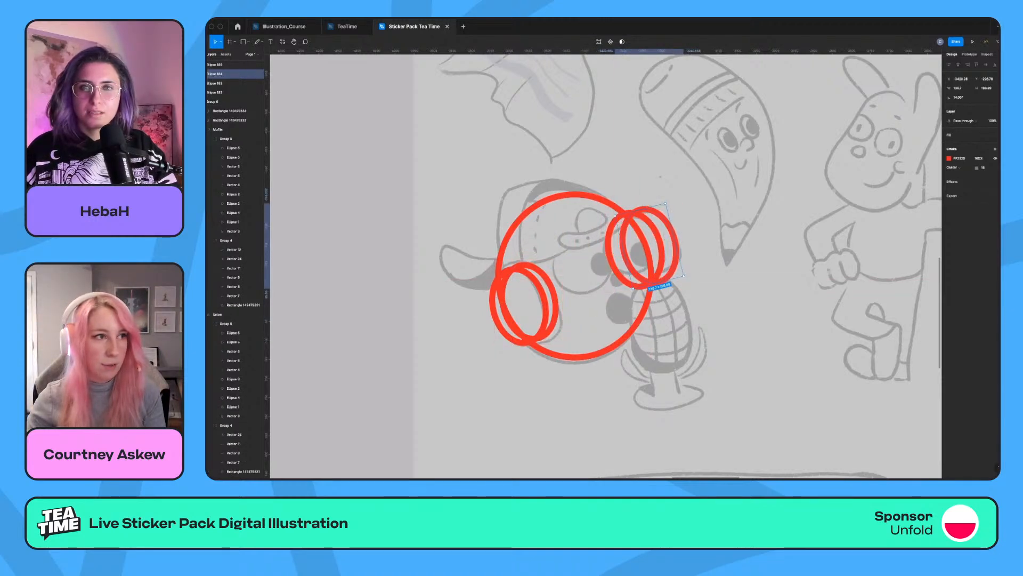
{"action": "key", "text": "Escape"}
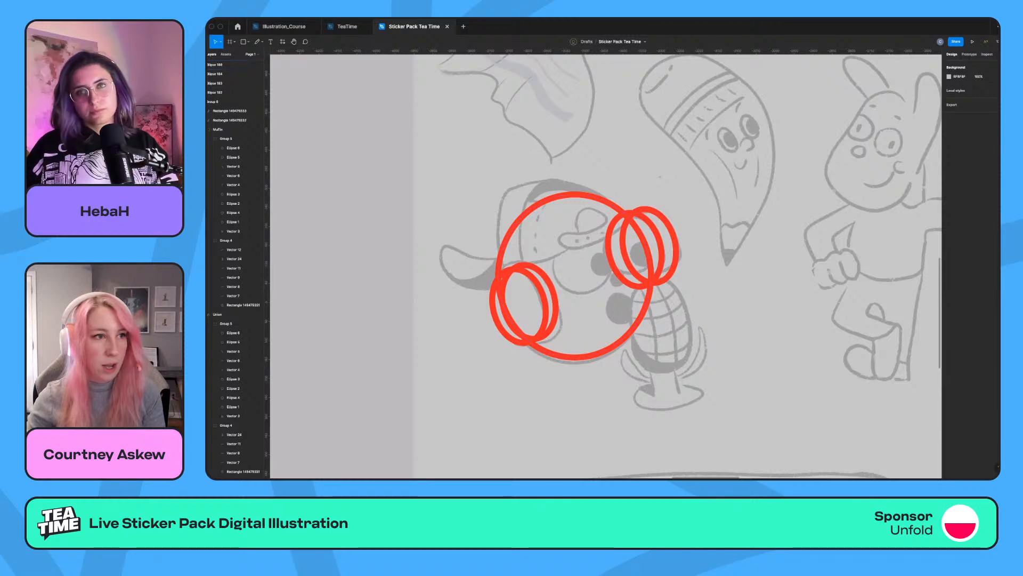
Copy an ellipse onto the microphone head and fit it to the sketch, then delete all the red ellipses.
{"action": "left_click_drag", "start_coordinate": [635, 249], "coordinate": [660, 315]}
{"action": "left_click_drag", "start_coordinate": [643, 356], "coordinate": [634, 376]}
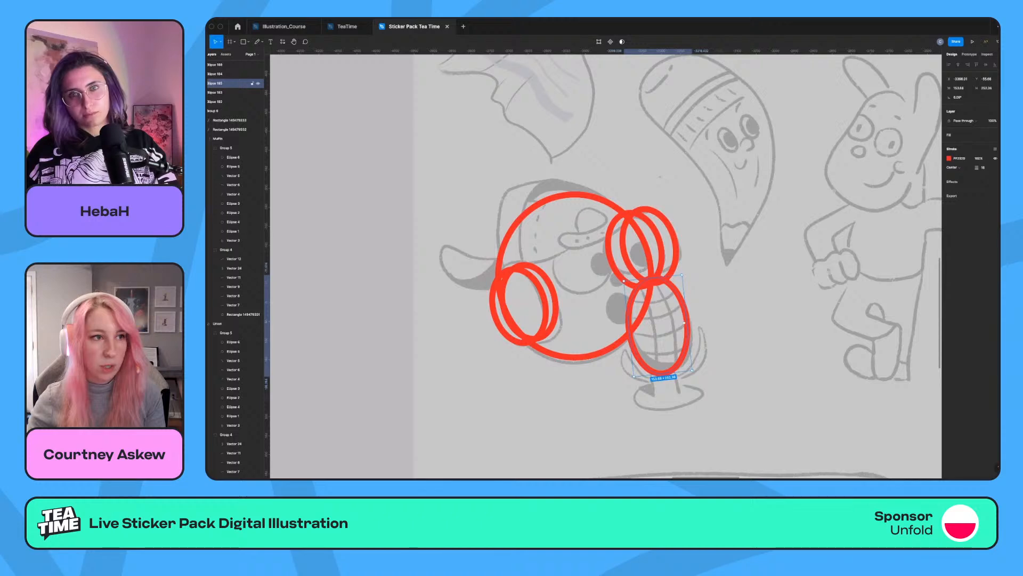
{"action": "left_click_drag", "start_coordinate": [688, 323], "coordinate": [693, 321]}
{"action": "left_click_drag", "start_coordinate": [440, 164], "coordinate": [709, 396]}
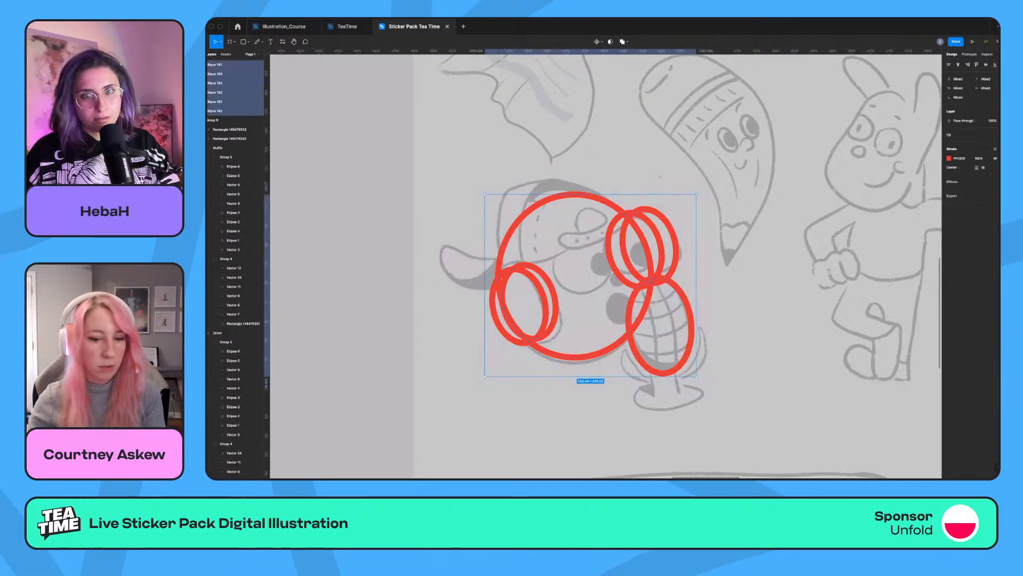
{"action": "key", "text": "Delete"}
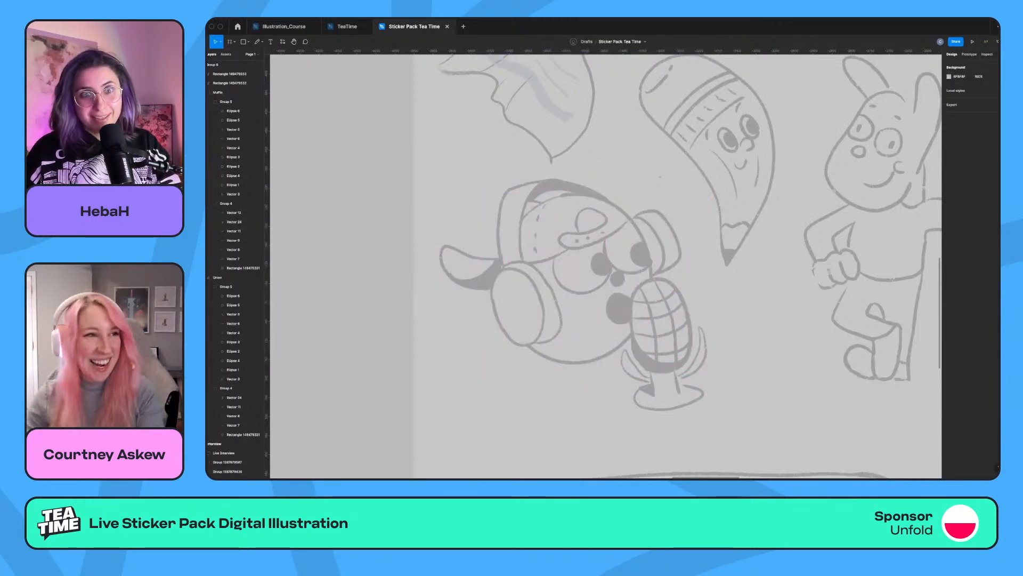
Draw an ellipse fitted to the headphone character's head sketch and swap its fill for a stroke.
{"action": "key", "text": "o"}
{"action": "left_click_drag", "start_coordinate": [480, 177], "coordinate": [675, 367]}
{"action": "left_click_drag", "start_coordinate": [584, 275], "coordinate": [585, 275]}
{"action": "left_click_drag", "start_coordinate": [677, 275], "coordinate": [653, 275]}
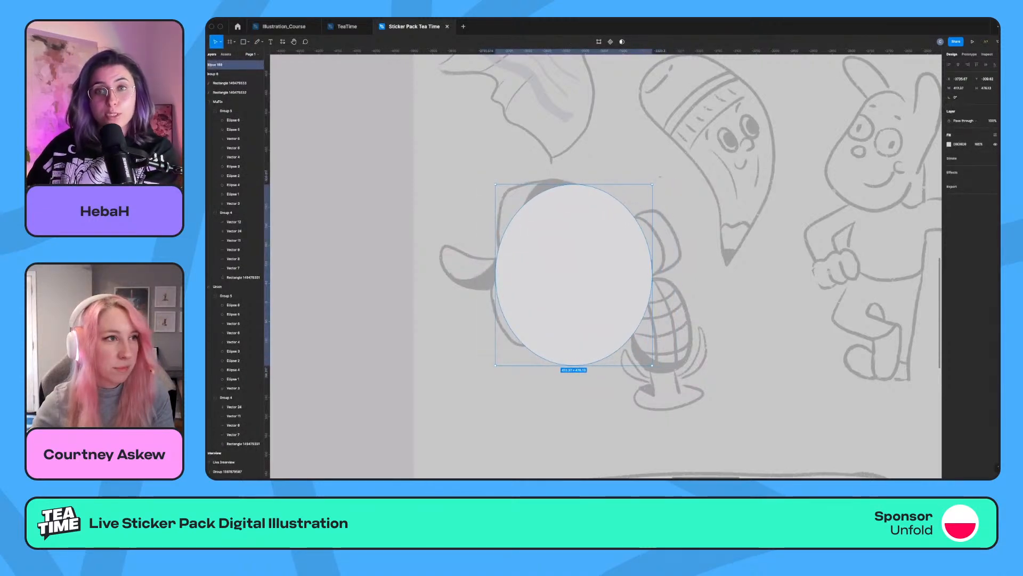
{"action": "left_click_drag", "start_coordinate": [574, 185], "coordinate": [574, 193]}
{"action": "left_click_drag", "start_coordinate": [574, 279], "coordinate": [575, 279]}
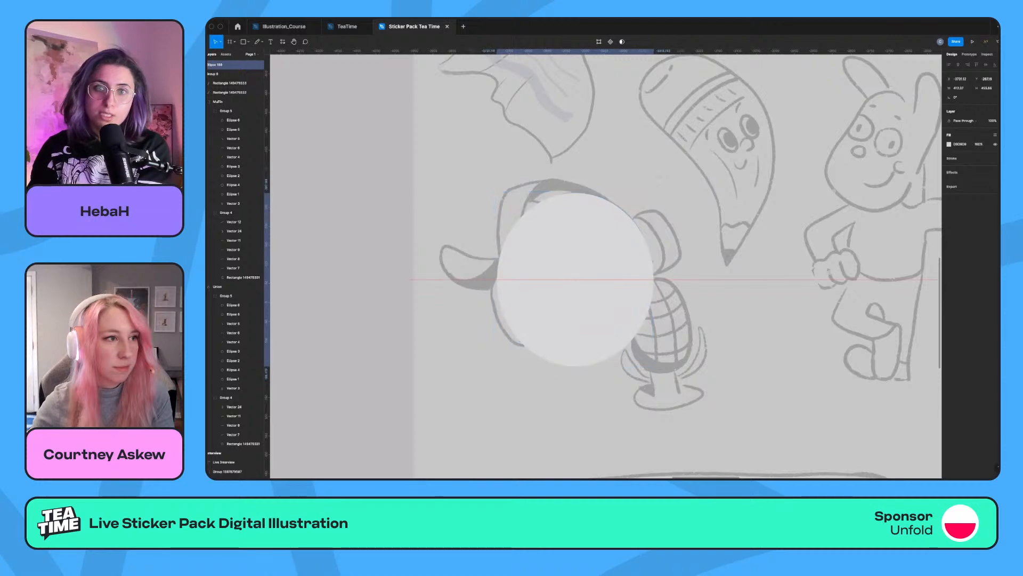
{"action": "key", "text": "shift+x"}
{"action": "key", "text": "Escape"}
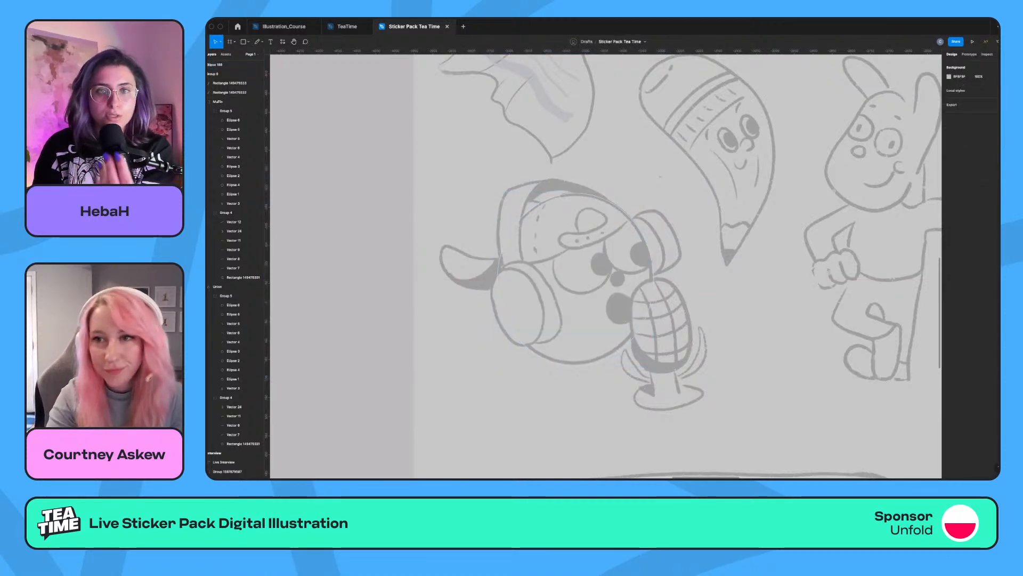
Move the pink thumbs-up muffin sticker next to the sketch sheet, beside the headphone character.
{"action": "key", "text": "super+minus"}
{"action": "key", "text": "super+minus"}
{"action": "key", "text": "super+minus"}
{"action": "left_click_drag", "start_coordinate": [840, 253], "coordinate": [545, 264]}
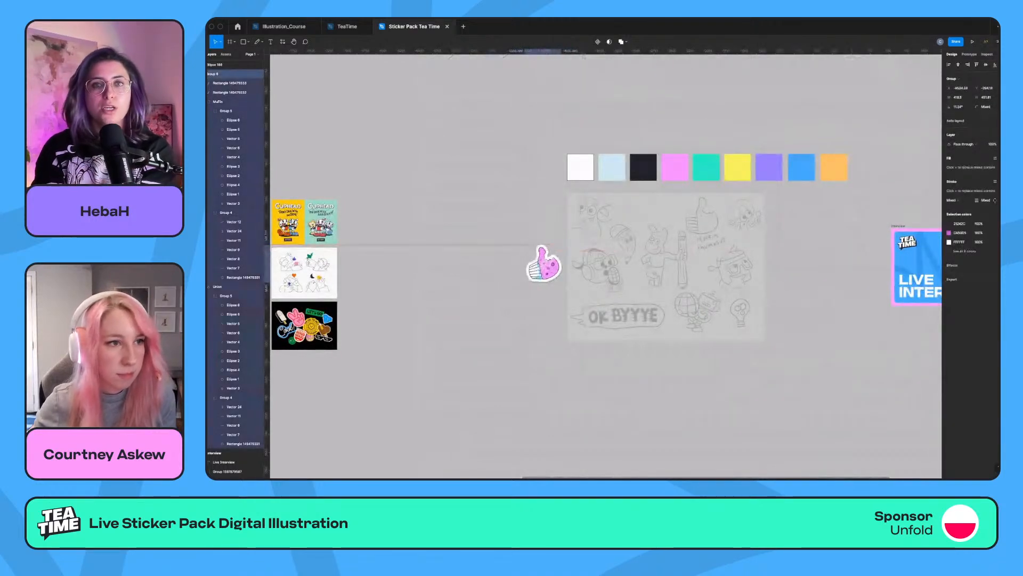
Copy the pink muffin top's properties onto the head ellipse and hide the ellipse's fill.
{"action": "scroll", "coordinate": [533, 260], "scroll_direction": "up", "scroll_amount": 5}
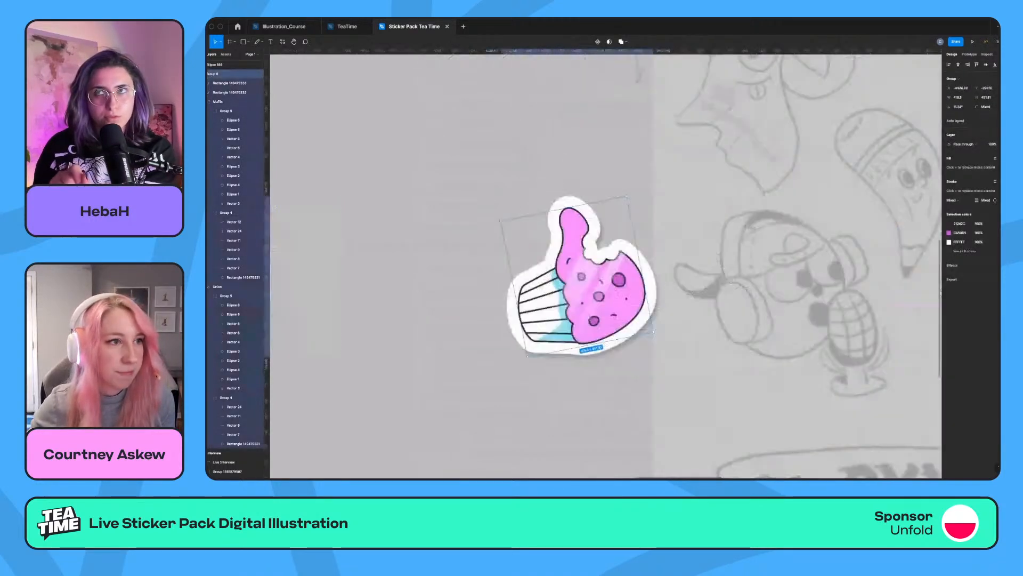
{"action": "scroll", "coordinate": [560, 269], "scroll_direction": "right", "scroll_amount": 2}
{"action": "scroll", "coordinate": [560, 269], "scroll_direction": "up", "scroll_amount": 2}
{"action": "left_click", "coordinate": [469, 285], "text": "super"}
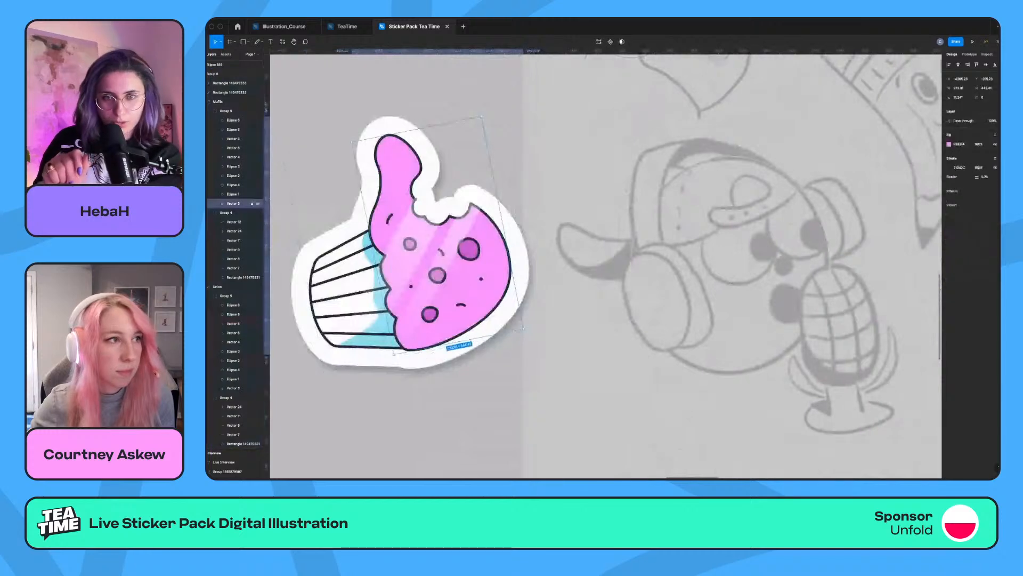
{"action": "key", "text": "alt+super+c"}
{"action": "left_click", "coordinate": [633, 245]}
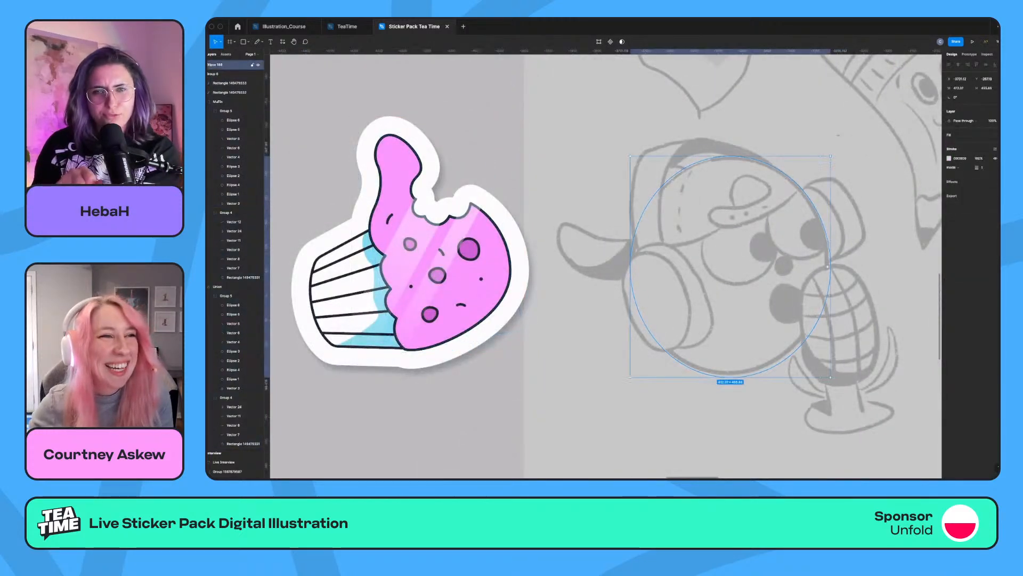
{"action": "key", "text": "alt+super+v"}
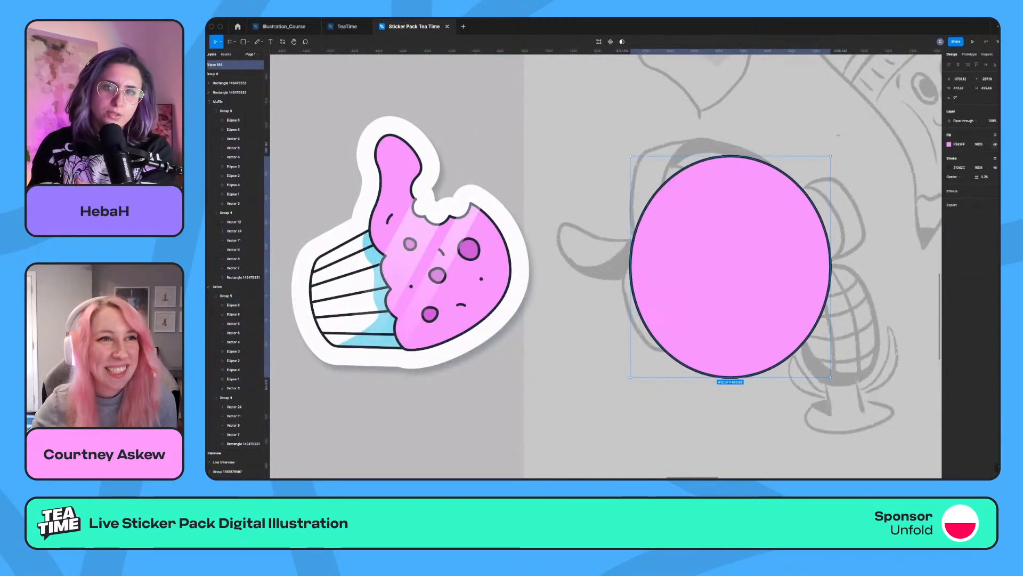
{"action": "left_click", "coordinate": [995, 144]}
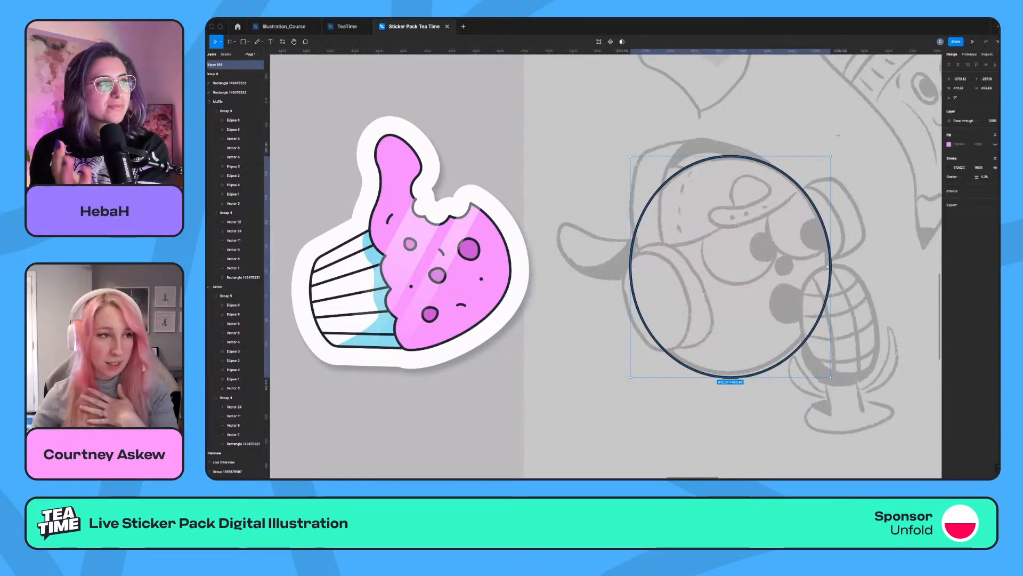
Duplicate the head ellipse and shrink, rotate and position the copy over the left ear cup of the headphones.
{"action": "left_click_drag", "start_coordinate": [730, 266], "coordinate": [721, 270], "text": "alt"}
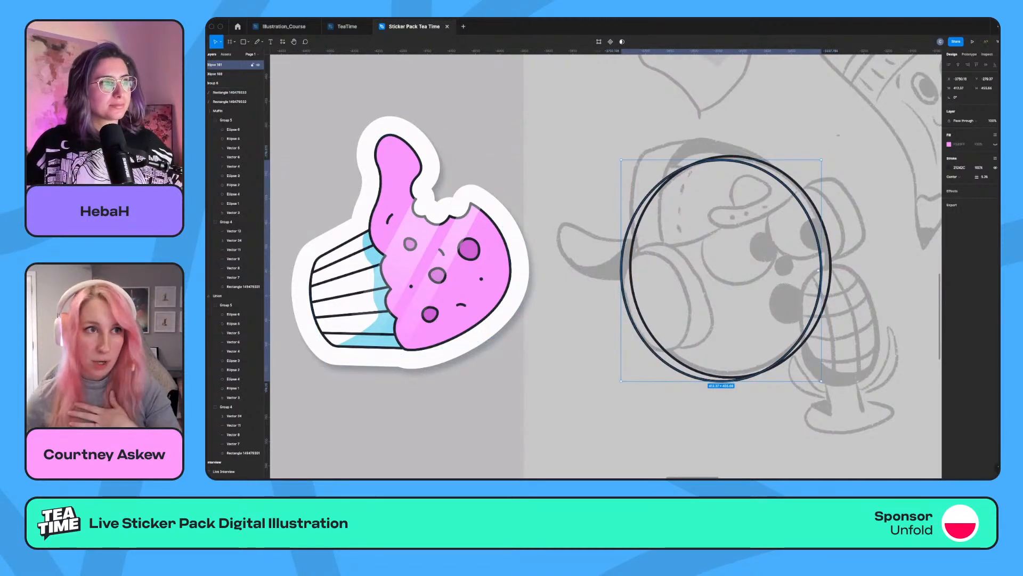
{"action": "left_click_drag", "start_coordinate": [821, 270], "coordinate": [692, 271]}
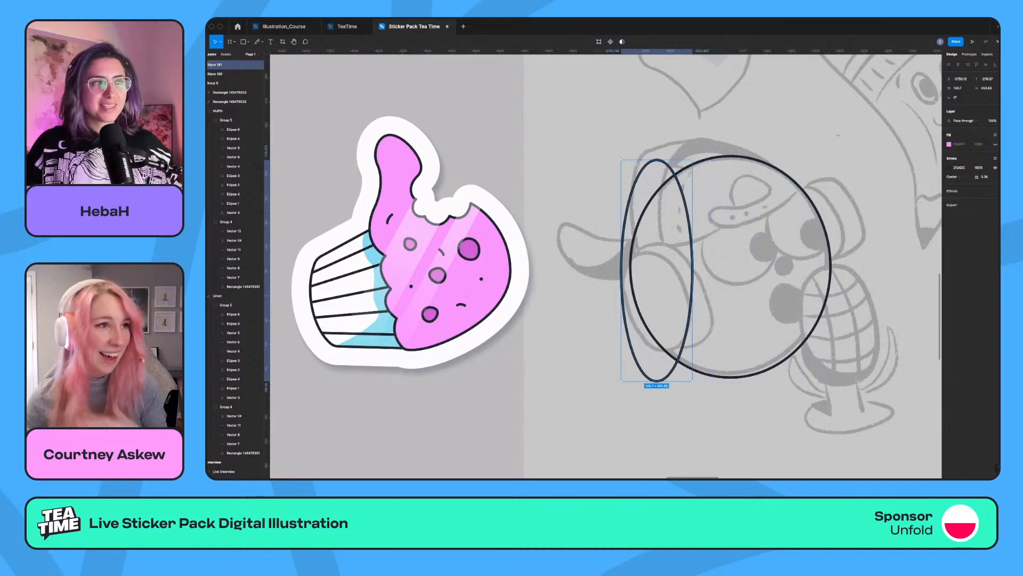
{"action": "left_click_drag", "start_coordinate": [656, 159], "coordinate": [657, 275]}
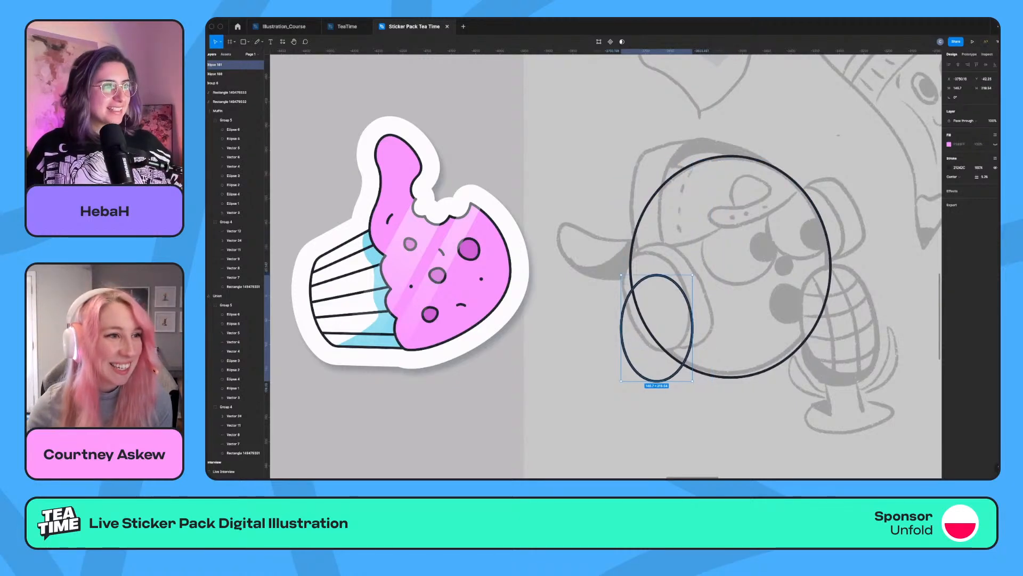
{"action": "left_click_drag", "start_coordinate": [656, 325], "coordinate": [658, 303]}
{"action": "left_click_drag", "start_coordinate": [697, 364], "coordinate": [711, 350]}
{"action": "left_click_drag", "start_coordinate": [666, 315], "coordinate": [664, 312]}
{"action": "left_click_drag", "start_coordinate": [709, 347], "coordinate": [708, 349]}
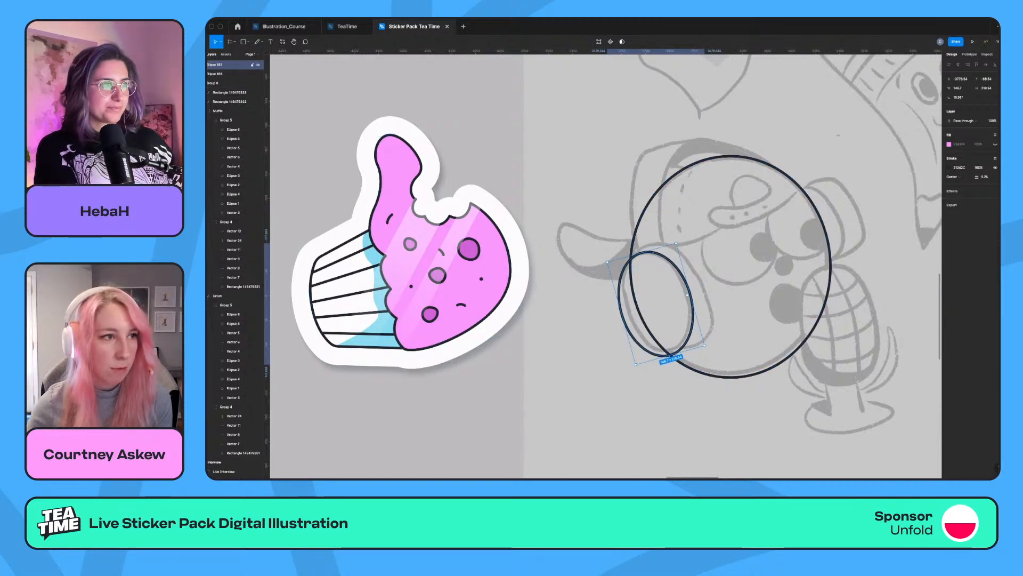
Duplicate the ear-cup ellipse slightly to the right, bring the original to the front and show its pink fill.
{"action": "left_click_drag", "start_coordinate": [661, 309], "coordinate": [677, 304], "text": "alt"}
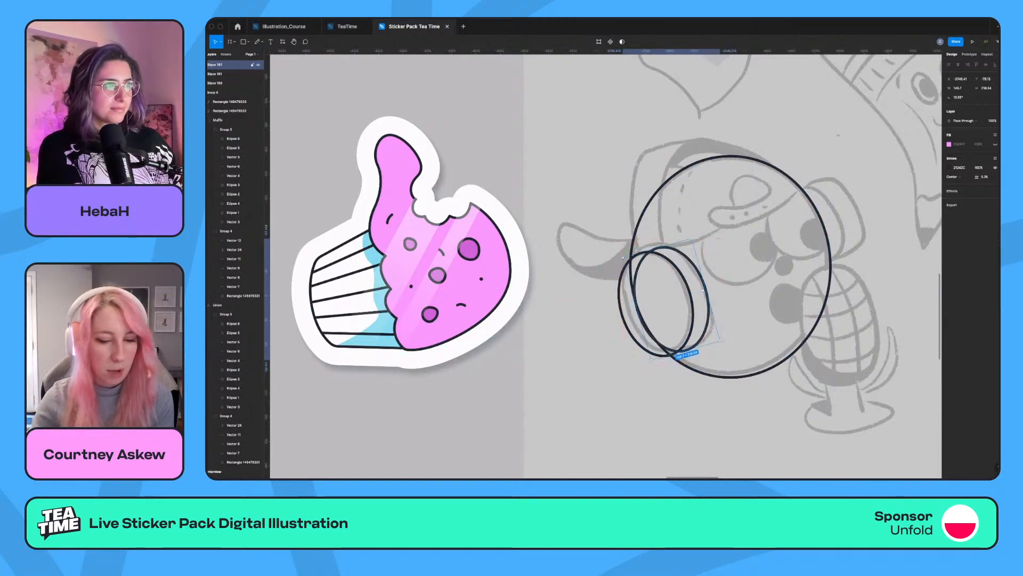
{"action": "left_click", "coordinate": [692, 308]}
{"action": "key", "text": "]"}
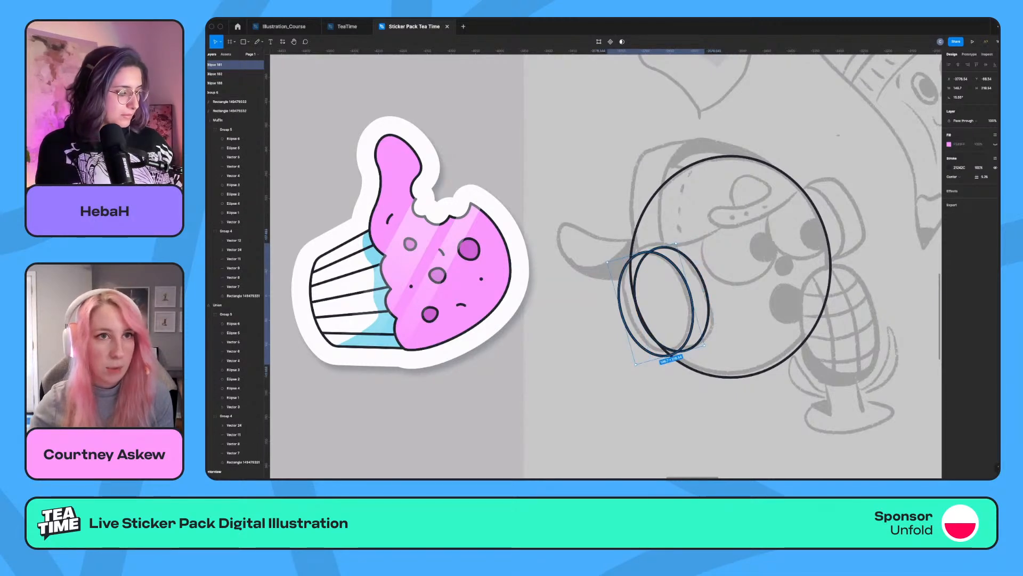
{"action": "left_click", "coordinate": [994, 144]}
Edit the rear ear-cup ellipse's points so its outline tucks behind the pink front ellipse.
{"action": "double_click", "coordinate": [707, 299]}
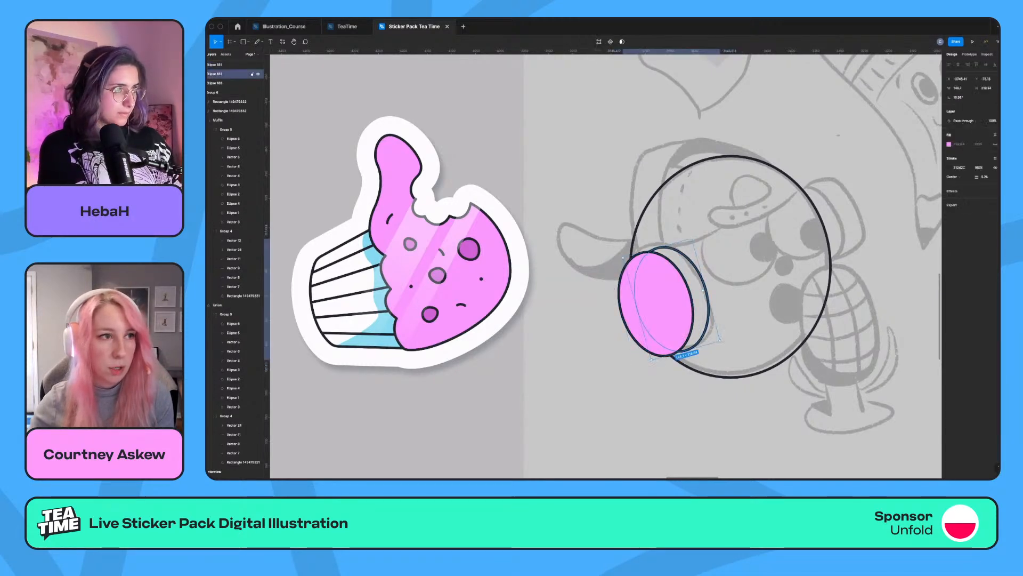
{"action": "left_click", "coordinate": [701, 306]}
{"action": "left_click", "coordinate": [658, 248]}
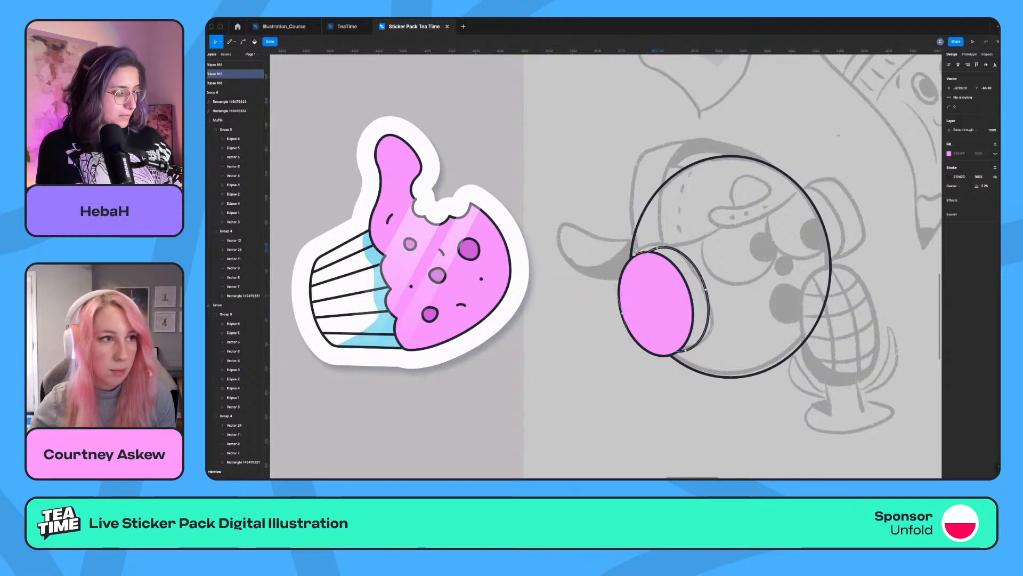
{"action": "left_click", "coordinate": [686, 350]}
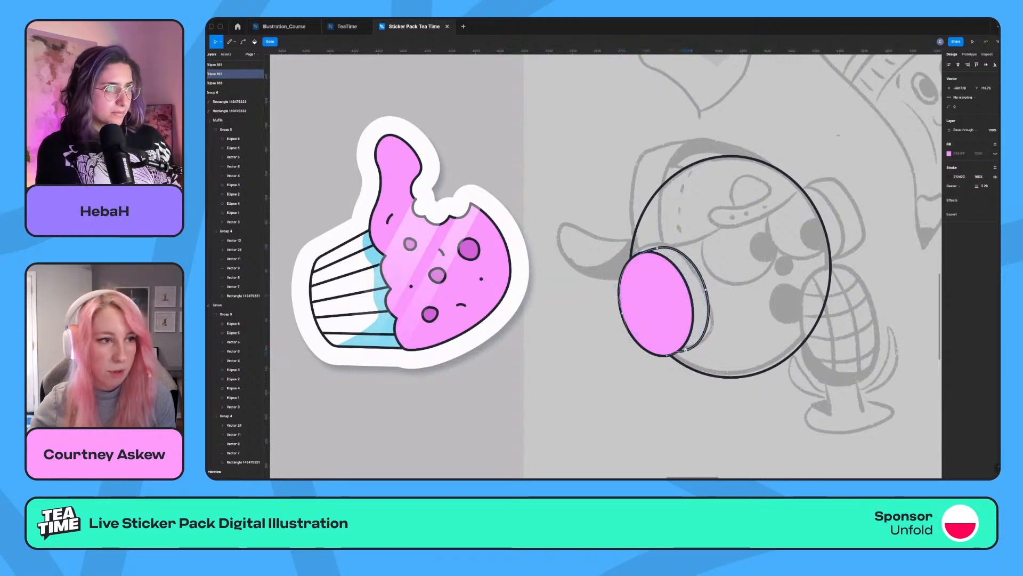
{"action": "left_click_drag", "start_coordinate": [658, 362], "coordinate": [649, 366]}
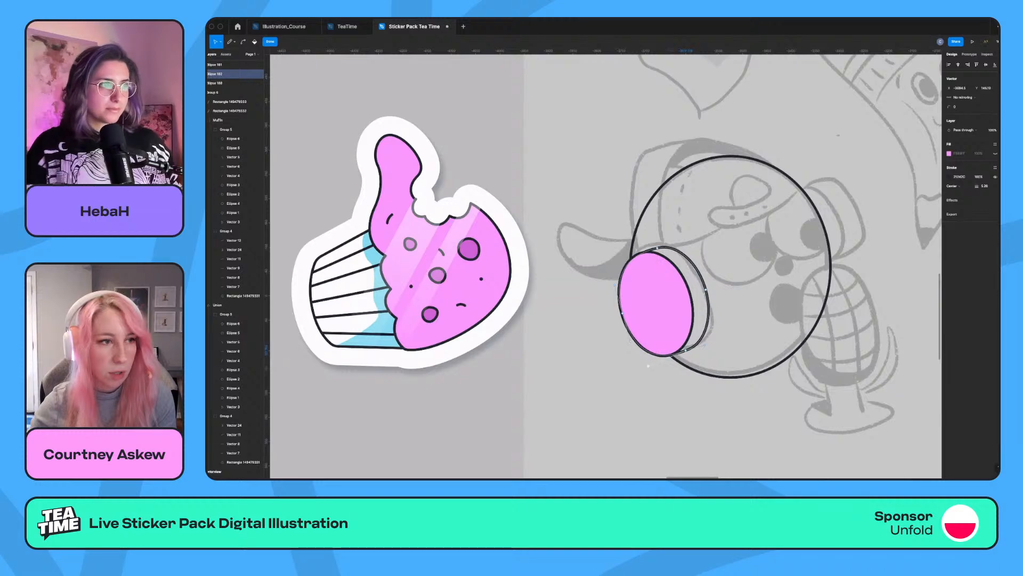
{"action": "key", "text": "Escape"}
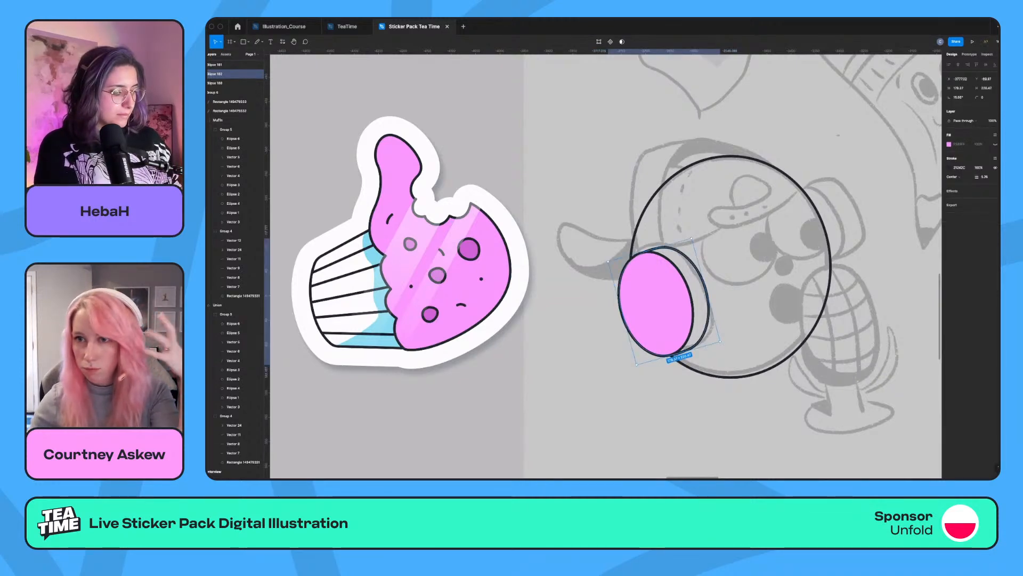
{"action": "key", "text": "Escape"}
Duplicate both left ear-cup shapes onto the right ear cup of the sketch and send the copies backward.
{"action": "left_click", "coordinate": [657, 304]}
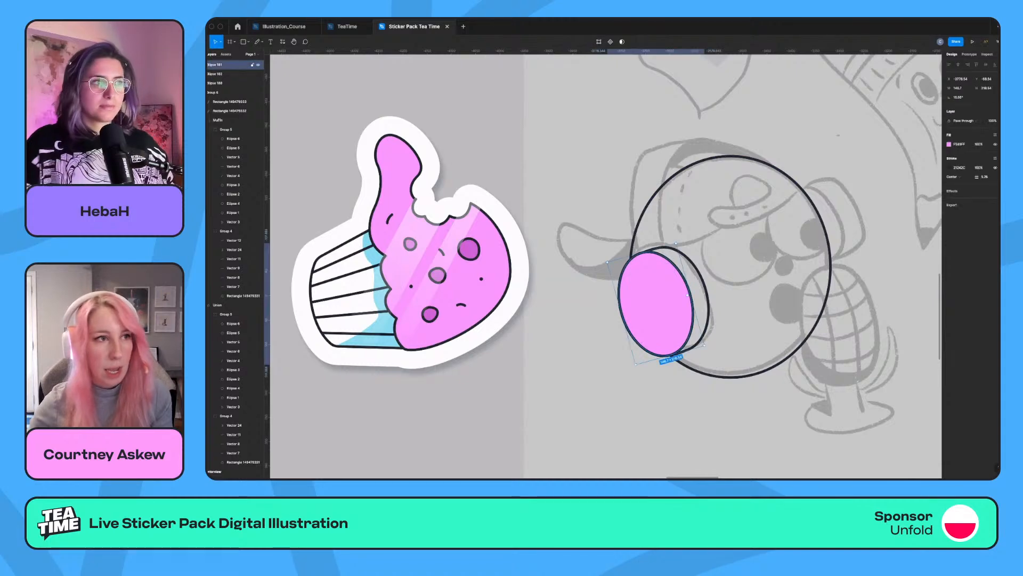
{"action": "left_click", "coordinate": [707, 315], "text": "shift"}
{"action": "left_click_drag", "start_coordinate": [672, 303], "coordinate": [828, 232]}
{"action": "key", "text": "super+bracketleft"}
{"action": "key", "text": "super+bracketleft"}
{"action": "key", "text": "super+bracketleft"}
{"action": "key", "text": "super+bracketleft"}
{"action": "key", "text": "super+bracketleft"}
{"action": "key", "text": "super+bracketleft"}
{"action": "key", "text": "super+bracketleft"}
{"action": "key", "text": "super+bracketleft"}
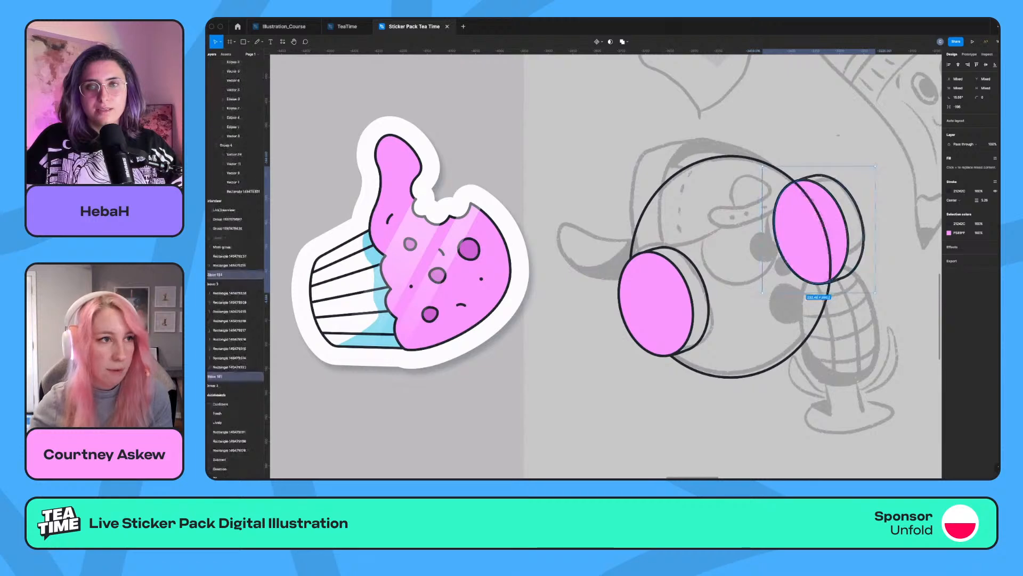
{"action": "key", "text": "Escape"}
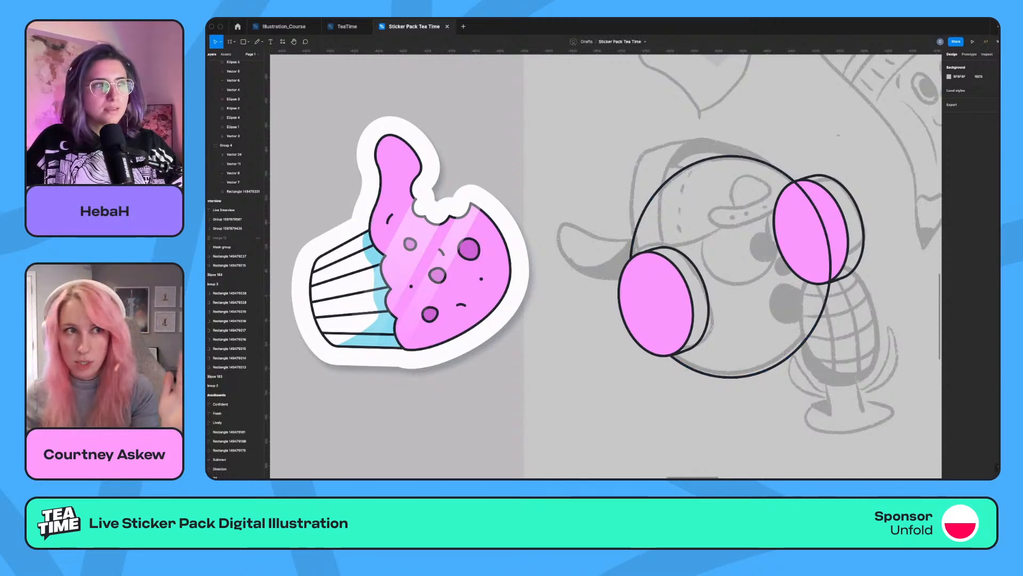
Draw the headphone band with the Pen tool, tracing the sketch from the left ear cup up to a tip above the head.
{"action": "key", "text": "p"}
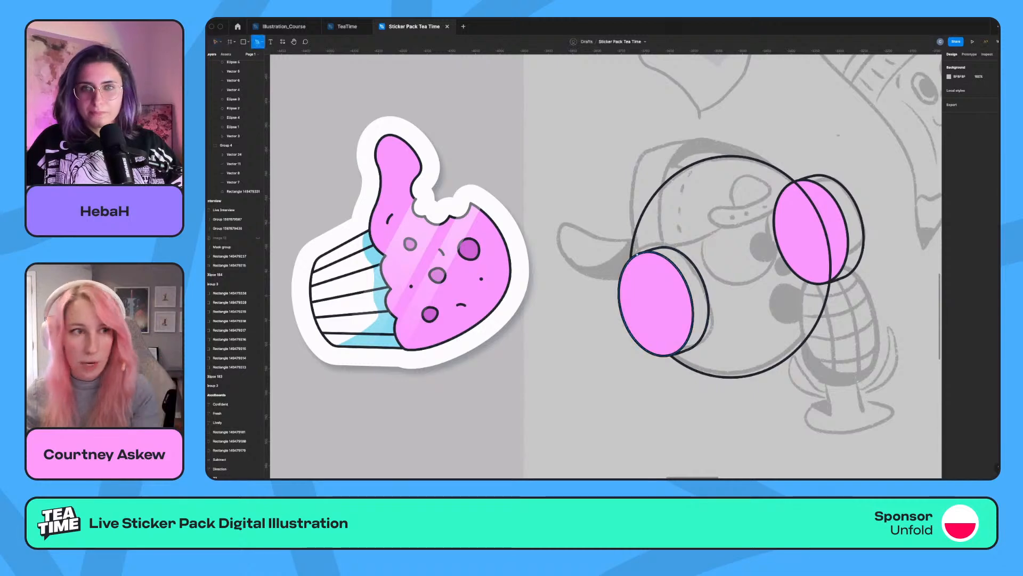
{"action": "left_click", "coordinate": [635, 255]}
{"action": "left_click_drag", "start_coordinate": [646, 152], "coordinate": [665, 130]}
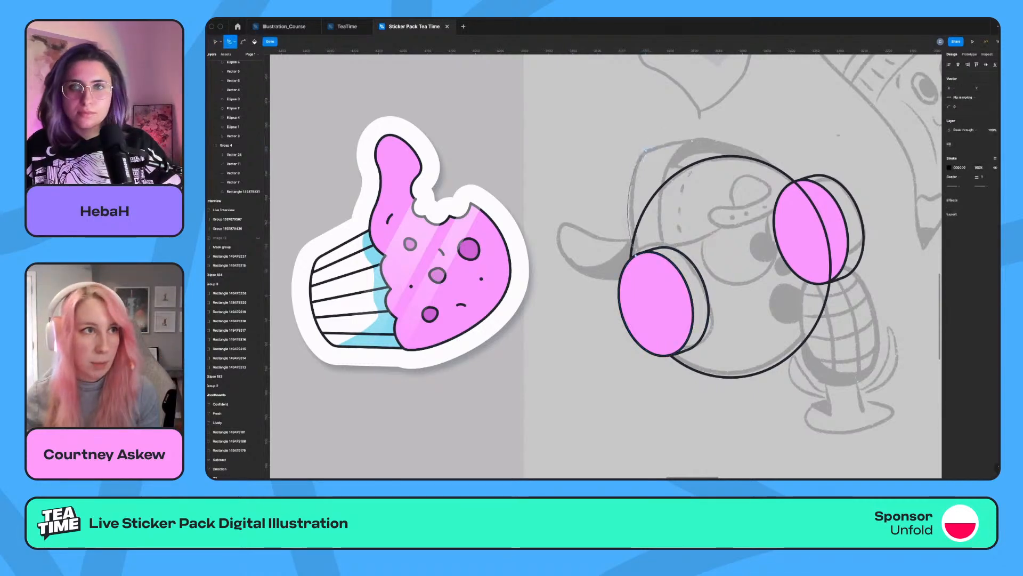
{"action": "left_click", "coordinate": [691, 141]}
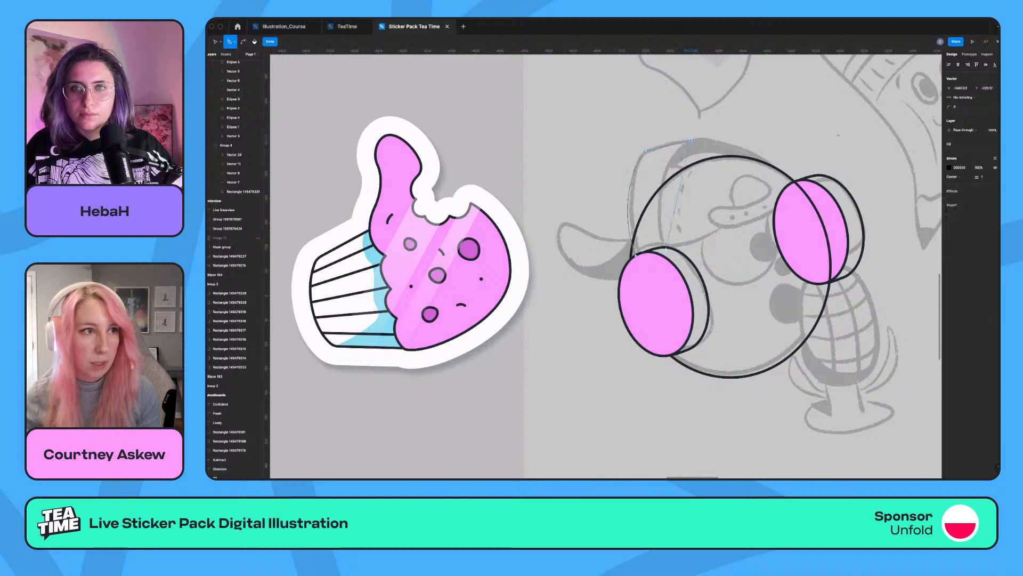
{"action": "left_click", "coordinate": [671, 249]}
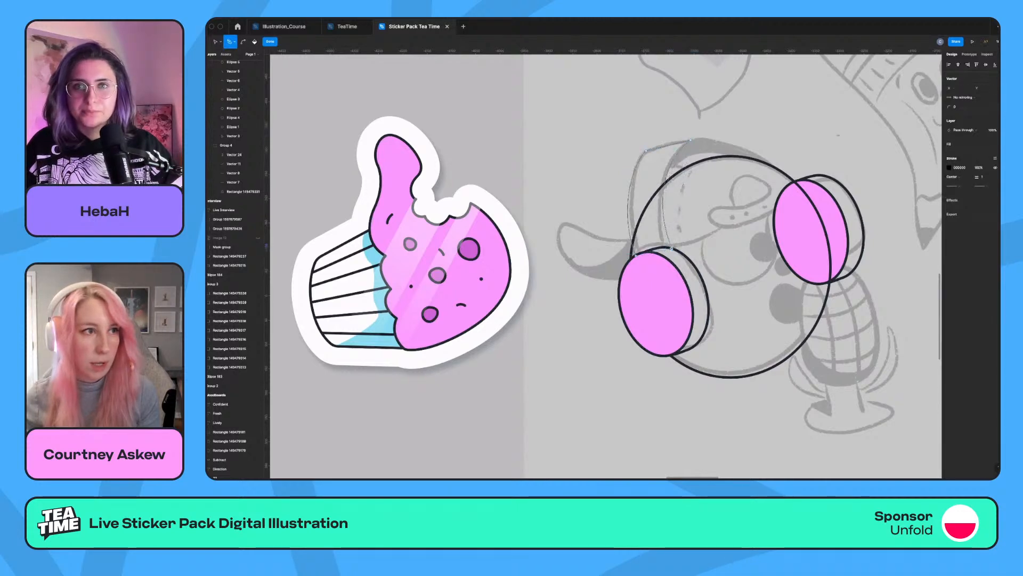
{"action": "key", "text": "Escape"}
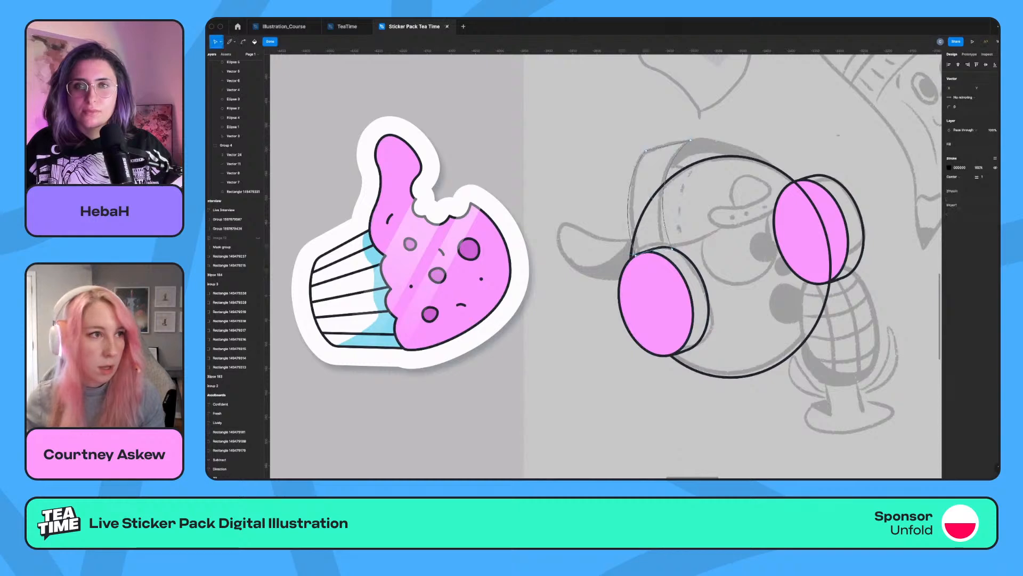
{"action": "key", "text": "Escape"}
Apply the head ellipse's style to the headband and show the pink fill on the headband and the rear left ear-cup ellipse.
{"action": "left_click", "coordinate": [632, 251]}
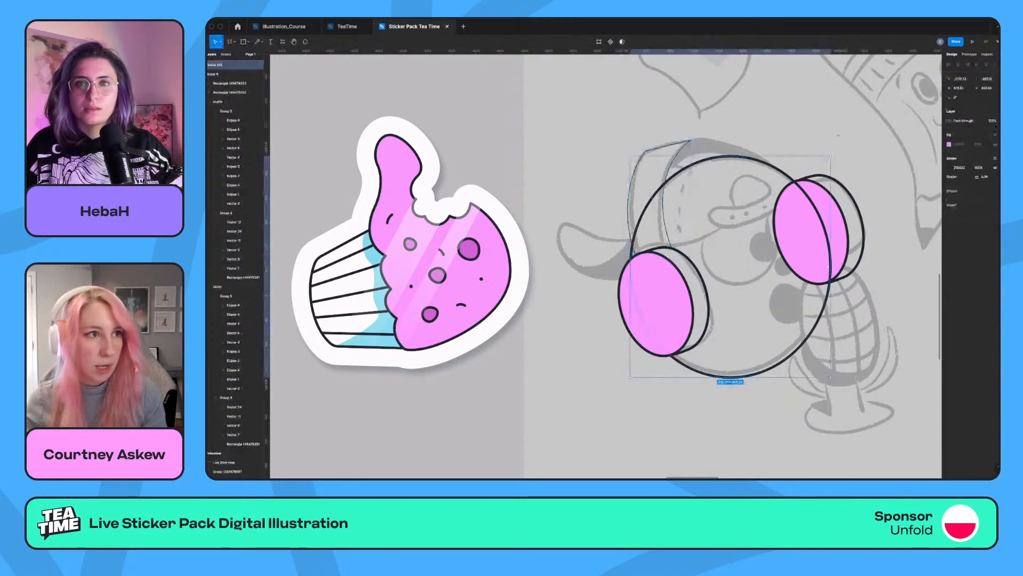
{"action": "left_click", "coordinate": [630, 201]}
{"action": "key", "text": "alt+super+v"}
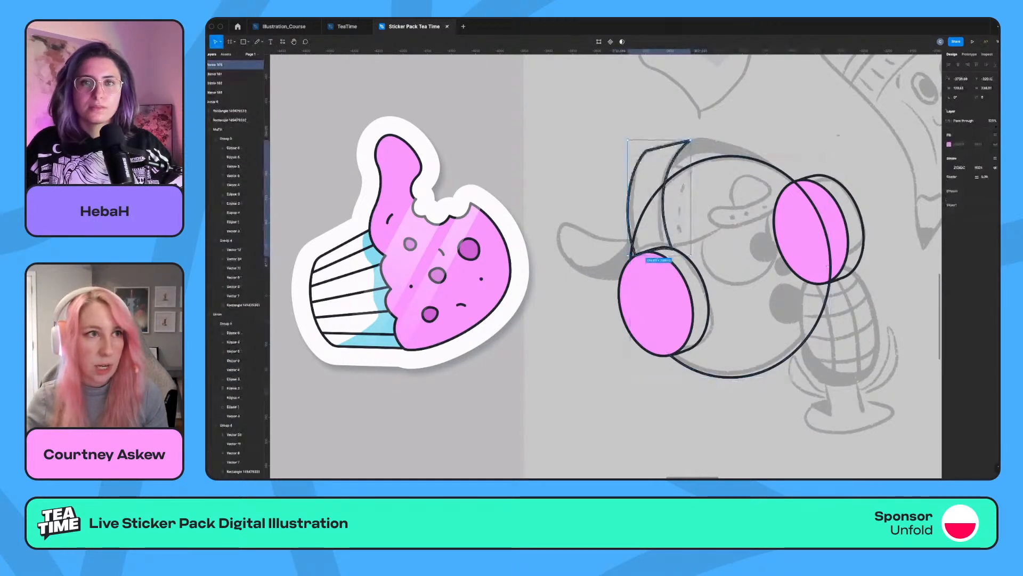
{"action": "left_click", "coordinate": [995, 144]}
{"action": "left_click", "coordinate": [707, 292]}
{"action": "left_click", "coordinate": [995, 144]}
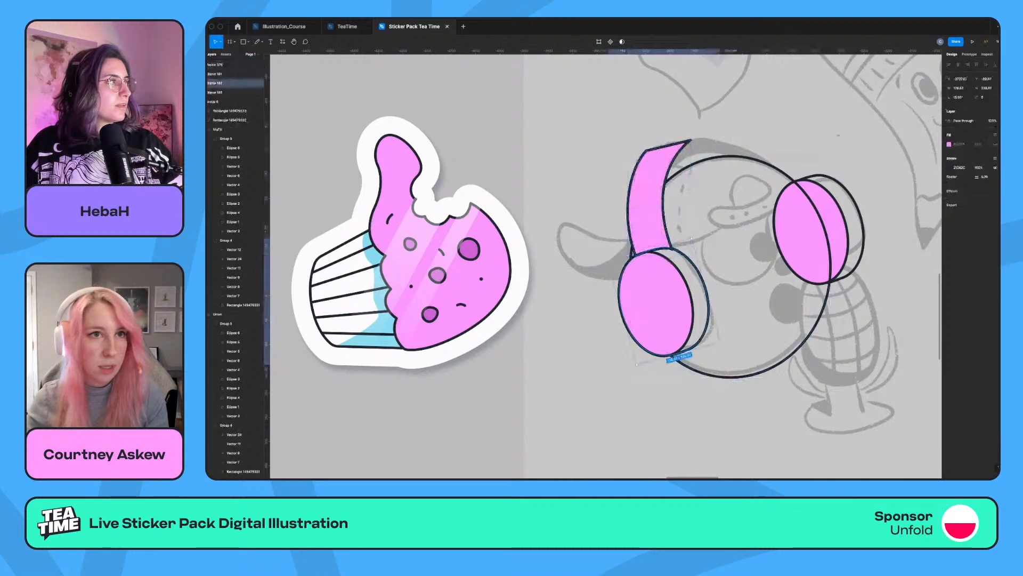
Send the headband backward in the layer order behind both left ear-cup ellipses.
{"action": "left_click", "coordinate": [648, 205]}
{"action": "key", "text": "super+["}
{"action": "key", "text": "super+["}
{"action": "key", "text": "super+["}
{"action": "key", "text": "super+]"}
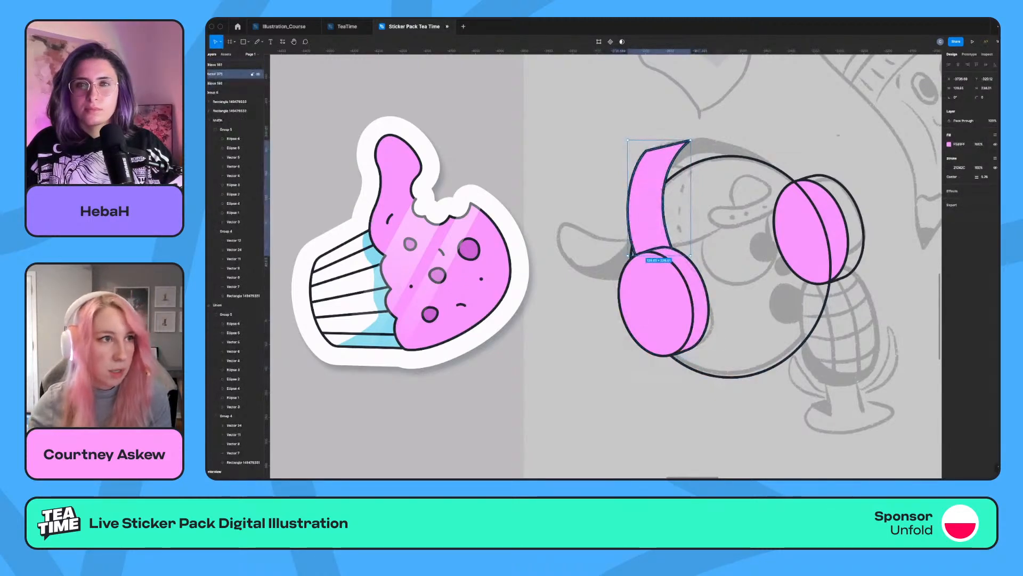
Edit the headband's points to smooth its outer curve into the pointed tip above the head.
{"action": "key", "text": "Return"}
{"action": "left_click_drag", "start_coordinate": [690, 141], "coordinate": [693, 135]}
{"action": "left_click", "coordinate": [243, 42]}
{"action": "key", "text": "v"}
{"action": "left_click", "coordinate": [693, 135]}
{"action": "key", "text": "super+z"}
{"action": "key", "text": "Escape"}
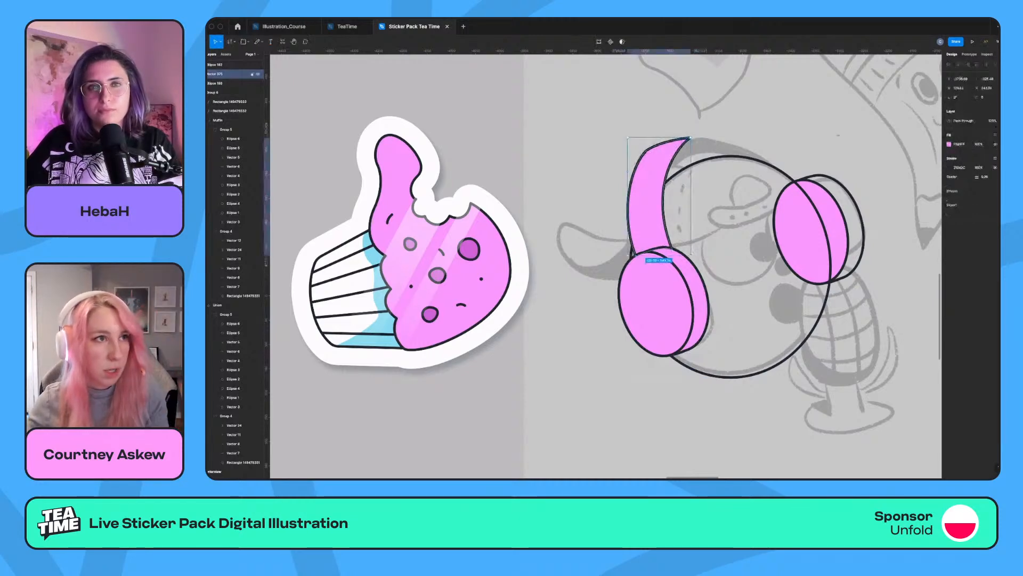
{"action": "key", "text": "Escape"}
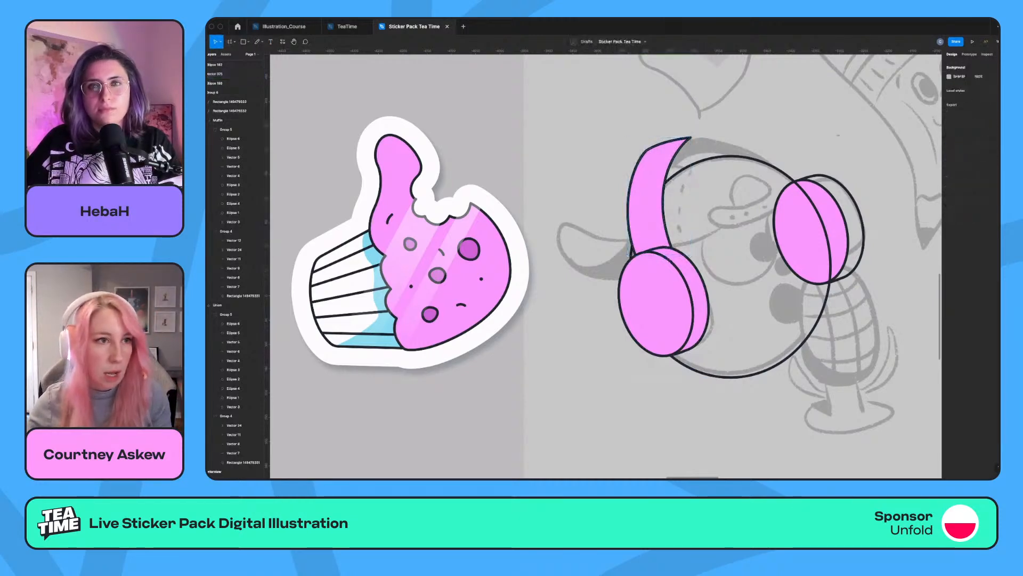
Draw a circle over the sketched left eye and give it a white fill with the sticker's dark outline.
{"action": "scroll", "coordinate": [746, 202], "scroll_direction": "down", "scroll_amount": 1}
{"action": "scroll", "coordinate": [746, 202], "scroll_direction": "right", "scroll_amount": 1}
{"action": "left_click", "coordinate": [749, 187]}
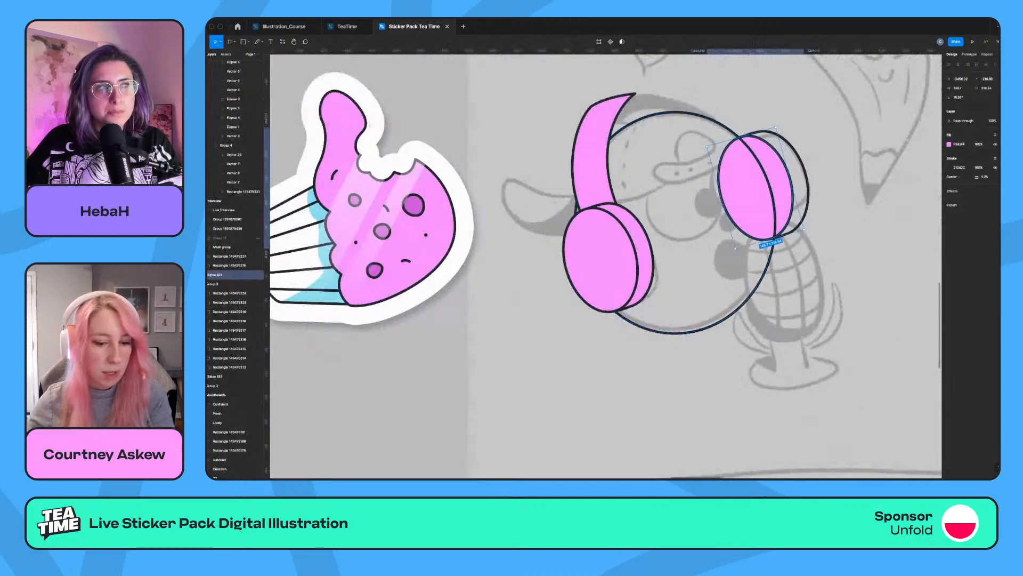
{"action": "key", "text": "o"}
{"action": "mouse_move", "coordinate": [642, 163]}
{"action": "left_mouse_down"}
{"action": "mouse_move", "coordinate": [722, 242]}
{"action": "mouse_move", "coordinate": [697, 215]}
{"action": "left_mouse_up"}
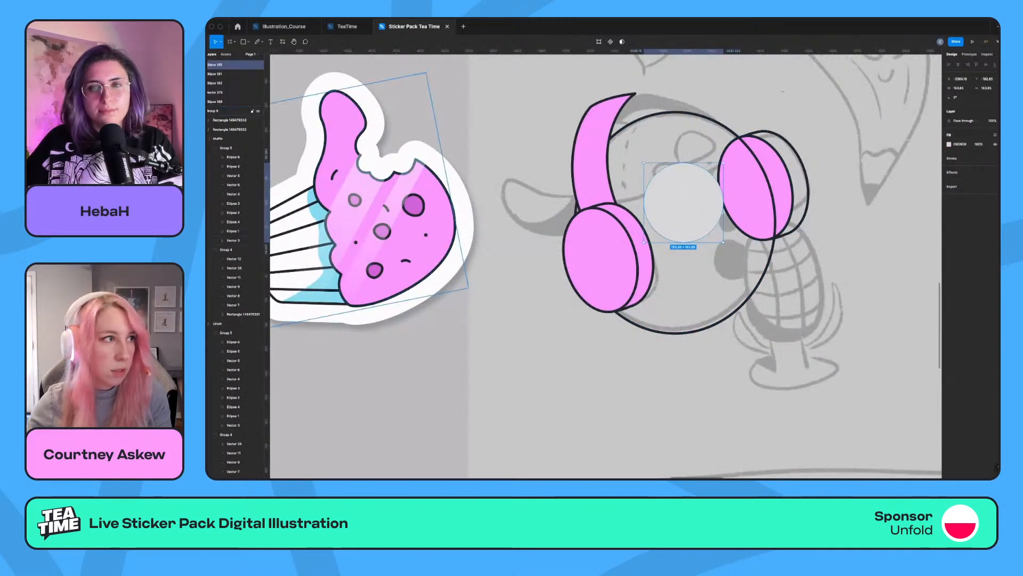
{"action": "key", "text": "alt+super+v"}
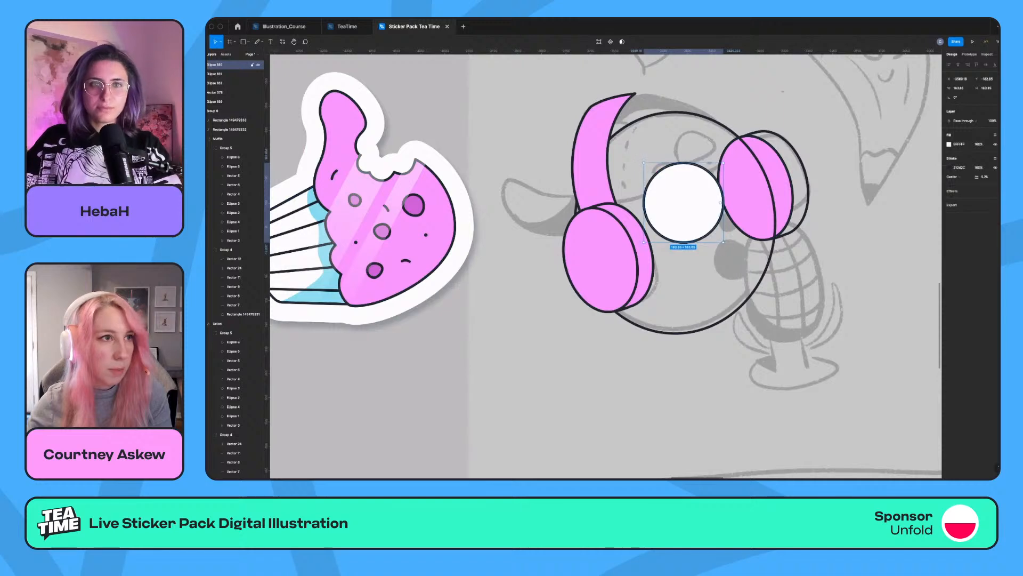
Duplicate the eye circle up and to the right as the second eye and send the copy behind the first.
{"action": "left_click_drag", "start_coordinate": [684, 202], "coordinate": [737, 185]}
{"action": "left_click", "coordinate": [778, 227]}
{"action": "left_click", "coordinate": [763, 212]}
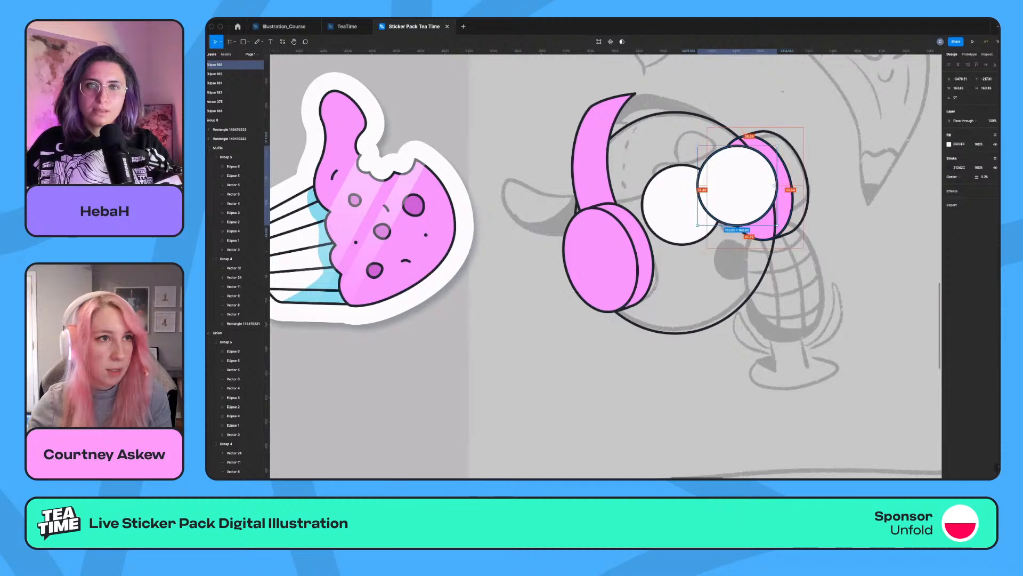
{"action": "left_click_drag", "start_coordinate": [777, 226], "coordinate": [770, 217]}
{"action": "key", "text": "super+z"}
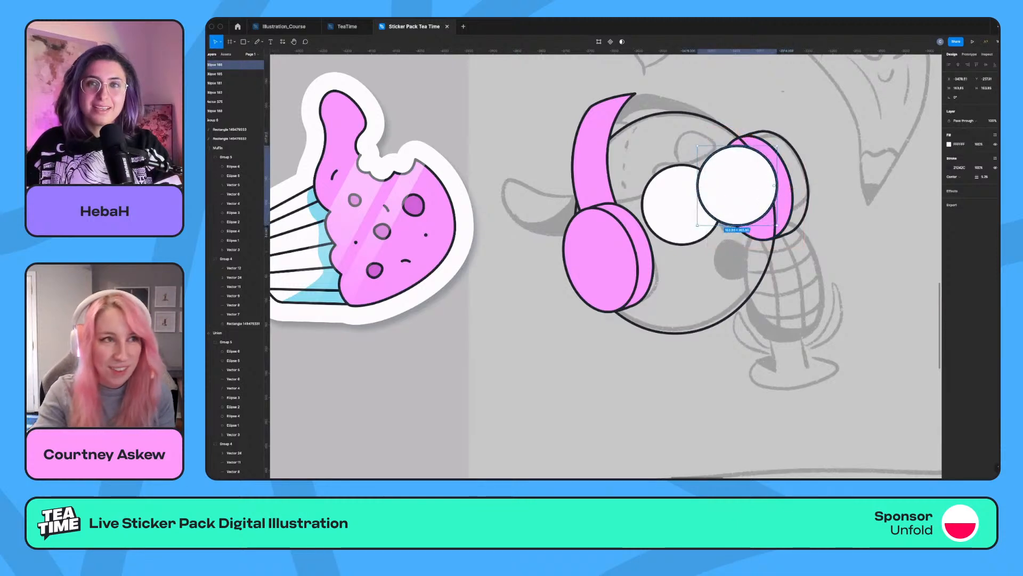
{"action": "key", "text": "super+["}
{"action": "key", "text": "super+["}
{"action": "left_click", "coordinate": [682, 204]}
{"action": "left_click", "coordinate": [738, 186], "text": "shift"}
{"action": "left_click_drag", "start_coordinate": [739, 186], "coordinate": [659, 231]}
{"action": "mouse_move", "coordinate": [757, 188]}
{"action": "left_mouse_down"}
{"action": "mouse_move", "coordinate": [822, 174]}
{"action": "mouse_move", "coordinate": [834, 182]}
{"action": "left_mouse_up"}
{"action": "key", "text": "super+z"}
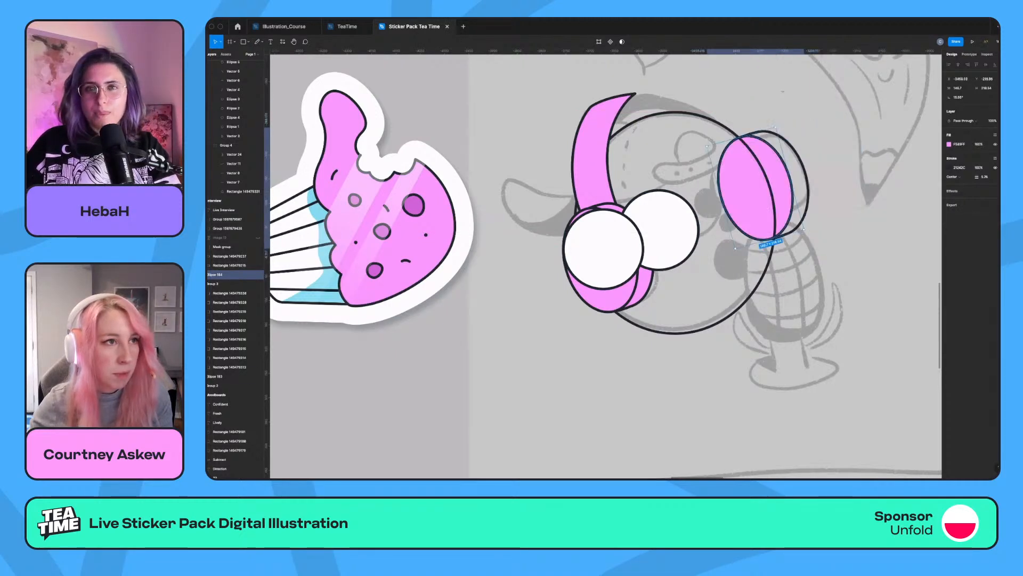
{"action": "key", "text": "super+z"}
{"action": "key", "text": "super+z"}
Paste a copy of the eye circle, shrink it as a pupil in the left eye and duplicate it into the right eye.
{"action": "left_click", "coordinate": [235, 64]}
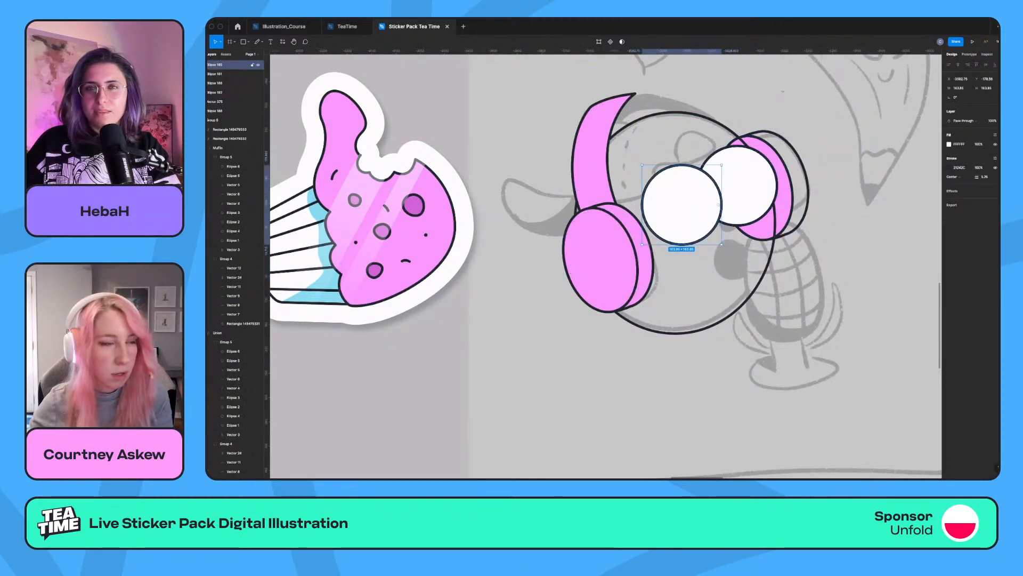
{"action": "key", "text": "super+v"}
{"action": "left_click_drag", "start_coordinate": [643, 204], "coordinate": [743, 185]}
{"action": "left_click_drag", "start_coordinate": [755, 186], "coordinate": [758, 185]}
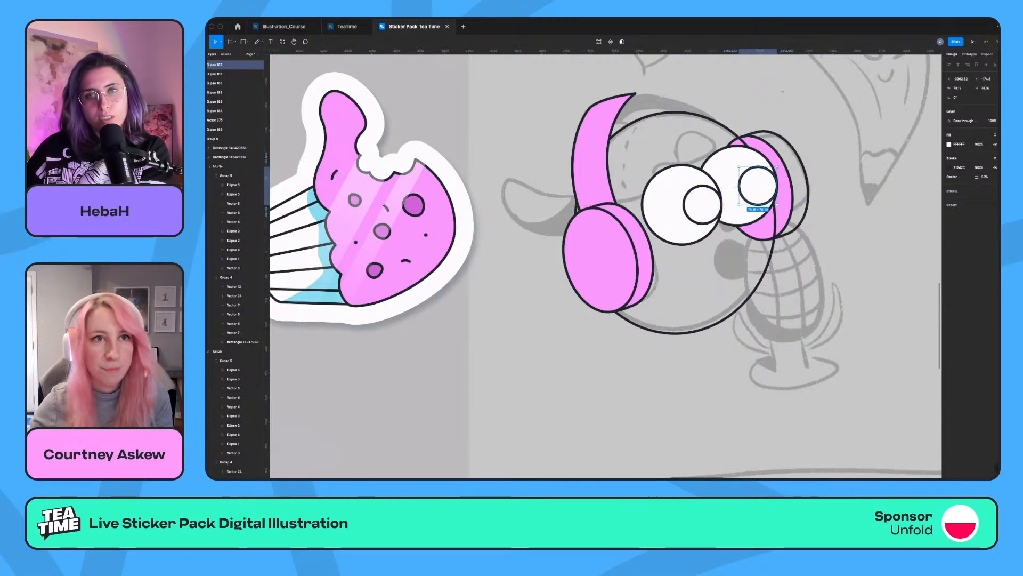
Fill both pupils with the dark colour of their outline.
{"action": "left_click", "coordinate": [959, 168]}
{"action": "key", "text": "super+c"}
{"action": "left_click", "coordinate": [961, 144]}
{"action": "key", "text": "super+v"}
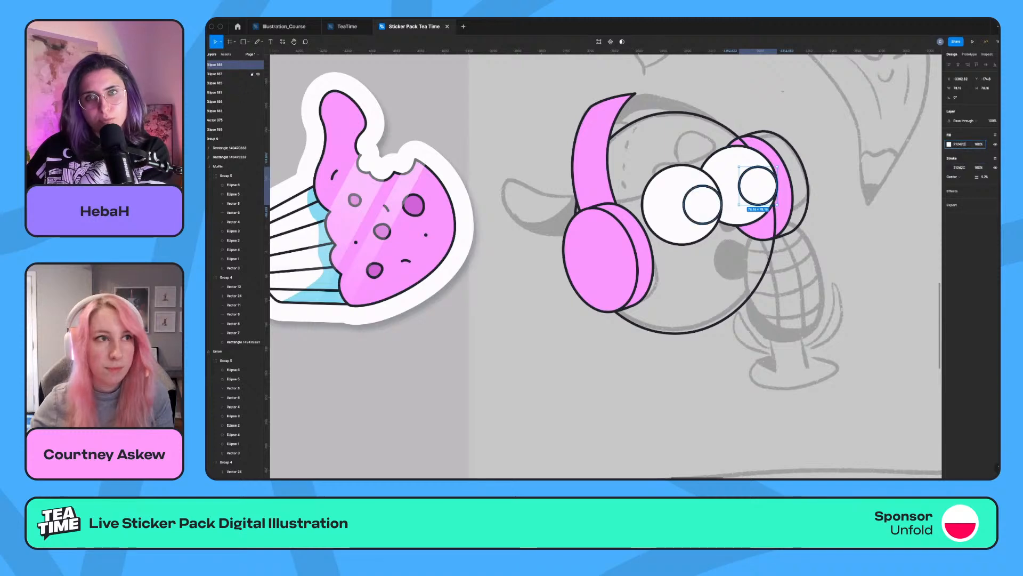
{"action": "left_click", "coordinate": [703, 206]}
{"action": "left_click", "coordinate": [965, 145]}
{"action": "key", "text": "Return"}
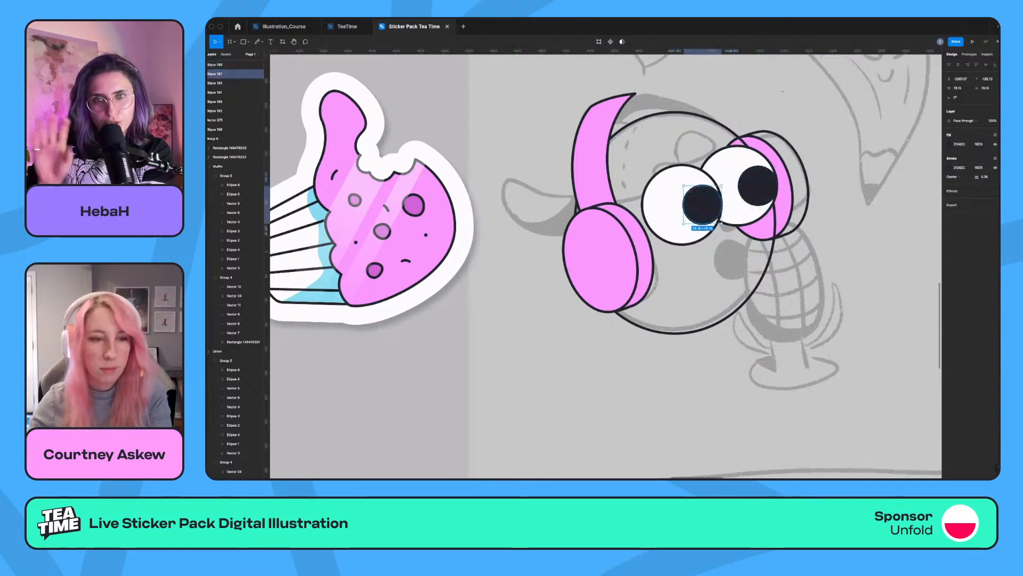
{"action": "key", "text": "Escape"}
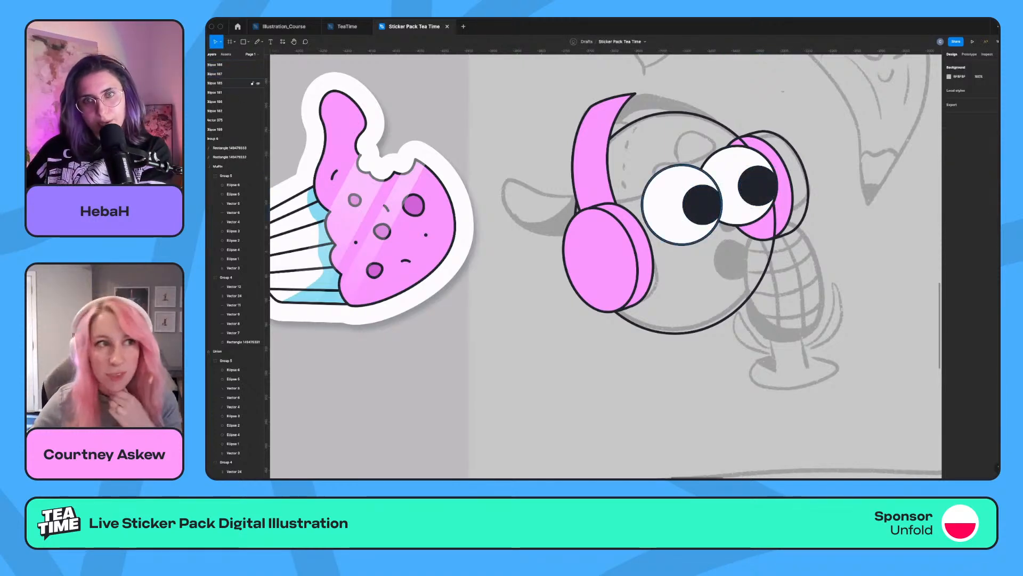
{"action": "left_click", "coordinate": [702, 205]}
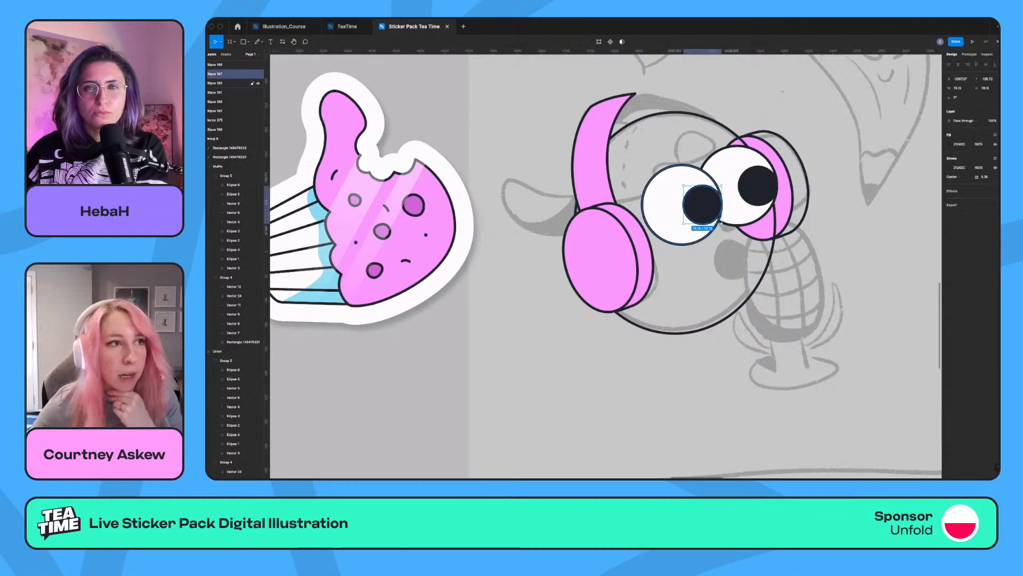
{"action": "left_click", "coordinate": [719, 205]}
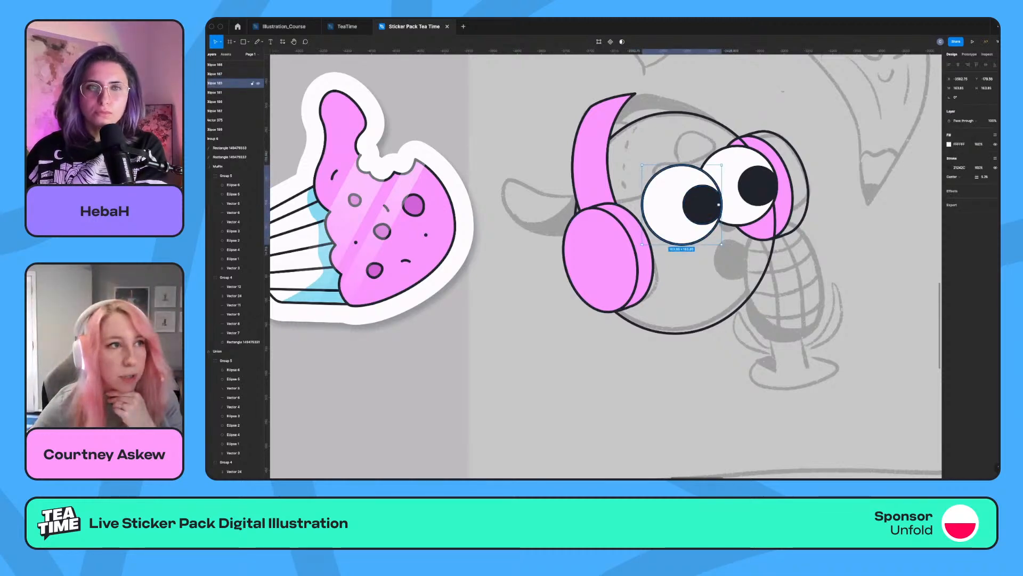
{"action": "left_click", "coordinate": [644, 257]}
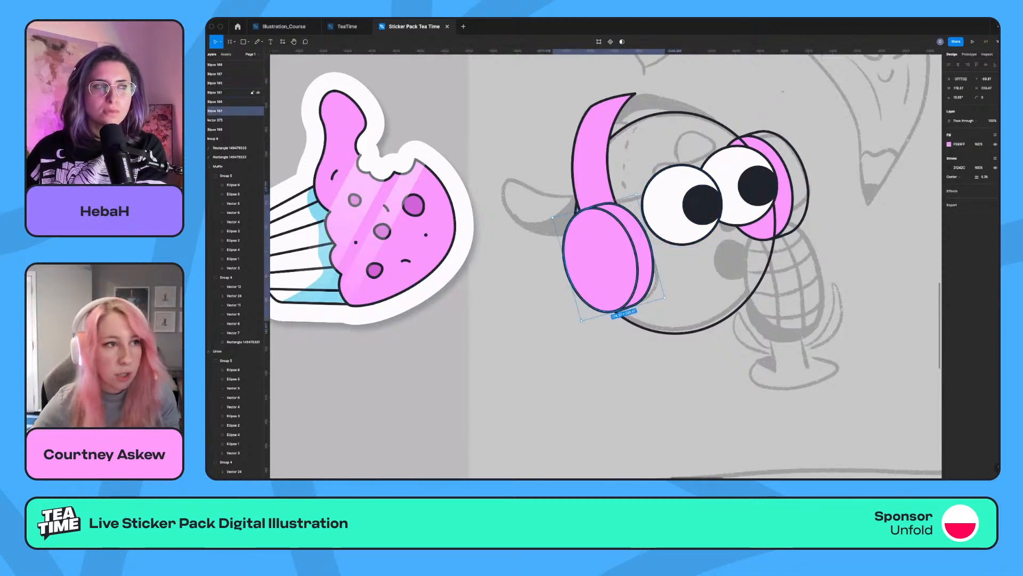
{"action": "left_click", "coordinate": [605, 258], "text": "shift"}
{"action": "left_click_drag", "start_coordinate": [604, 258], "coordinate": [523, 283]}
{"action": "key", "text": "super+z"}
Scale both eyes with their pupils down slightly and duplicate a pupil below them as the dark oval mouth.
{"action": "left_click", "coordinate": [702, 204]}
{"action": "left_click", "coordinate": [758, 185], "text": "shift"}
{"action": "left_click", "coordinate": [724, 184], "text": "shift"}
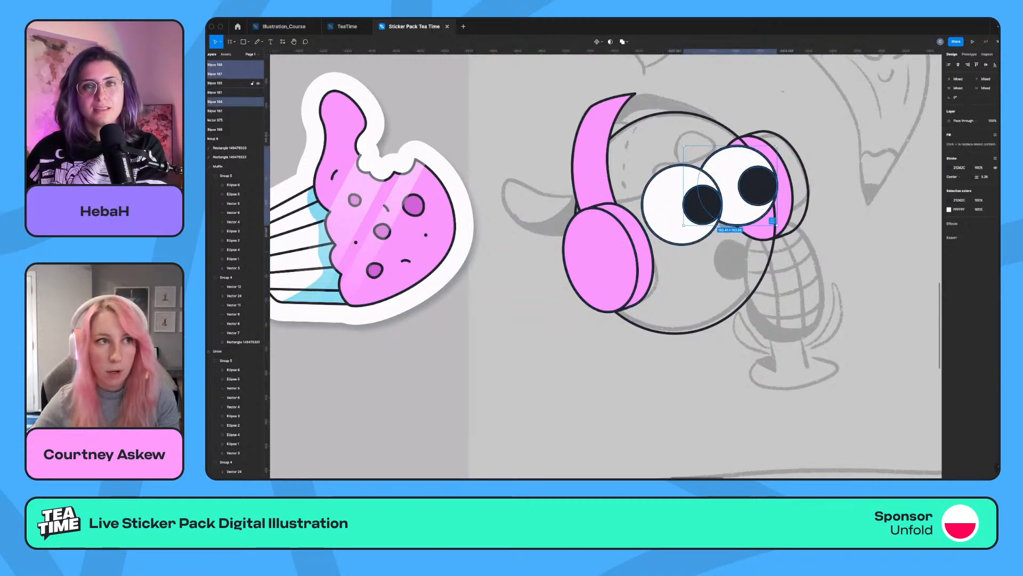
{"action": "left_click", "coordinate": [667, 207], "text": "shift"}
{"action": "left_click_drag", "start_coordinate": [692, 213], "coordinate": [770, 316]}
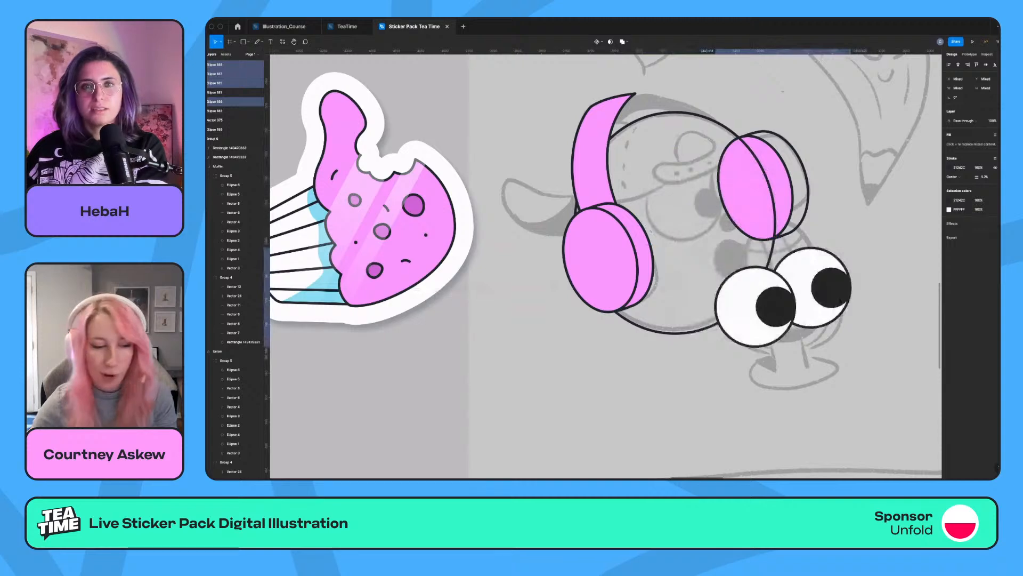
{"action": "key", "text": "ctrl+z"}
{"action": "left_click_drag", "start_coordinate": [772, 242], "coordinate": [761, 235]}
{"action": "mouse_move", "coordinate": [692, 205]}
{"action": "left_mouse_down"}
{"action": "mouse_move", "coordinate": [750, 238]}
{"action": "mouse_move", "coordinate": [702, 205]}
{"action": "mouse_move", "coordinate": [733, 265]}
{"action": "mouse_move", "coordinate": [731, 256]}
{"action": "mouse_move", "coordinate": [731, 282]}
{"action": "mouse_move", "coordinate": [729, 261]}
{"action": "left_mouse_up"}
{"action": "key", "text": "Escape"}
Draw a small outlined circle between the eyes and mouth as the nose and fill it with the ear cup's pink.
{"action": "key", "text": "o"}
{"action": "left_click", "coordinate": [747, 213]}
{"action": "left_click", "coordinate": [729, 219]}
{"action": "key", "text": "super+alt+v"}
{"action": "left_click", "coordinate": [730, 219]}
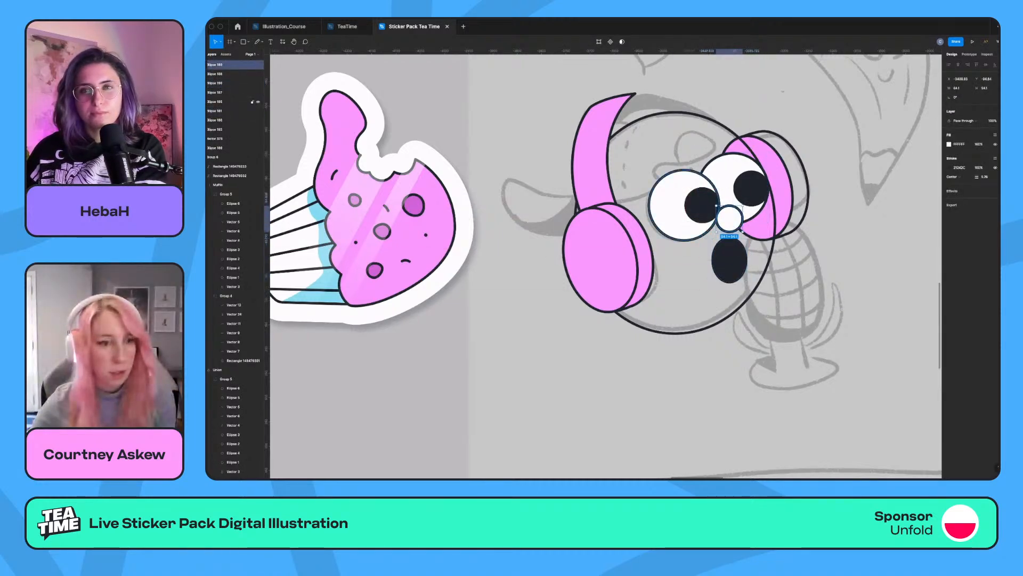
{"action": "key", "text": "i"}
{"action": "left_click", "coordinate": [601, 260]}
{"action": "key", "text": "Escape"}
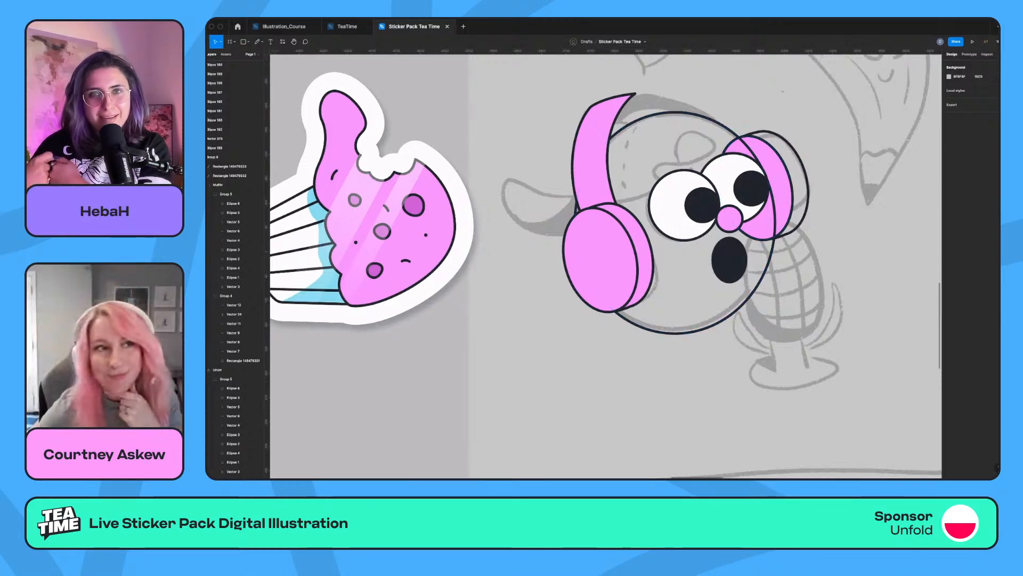
Show the pink fill on the rear right ear-cup ellipse.
{"action": "left_click", "coordinate": [807, 184]}
{"action": "left_click", "coordinate": [995, 144]}
{"action": "key", "text": "Escape"}
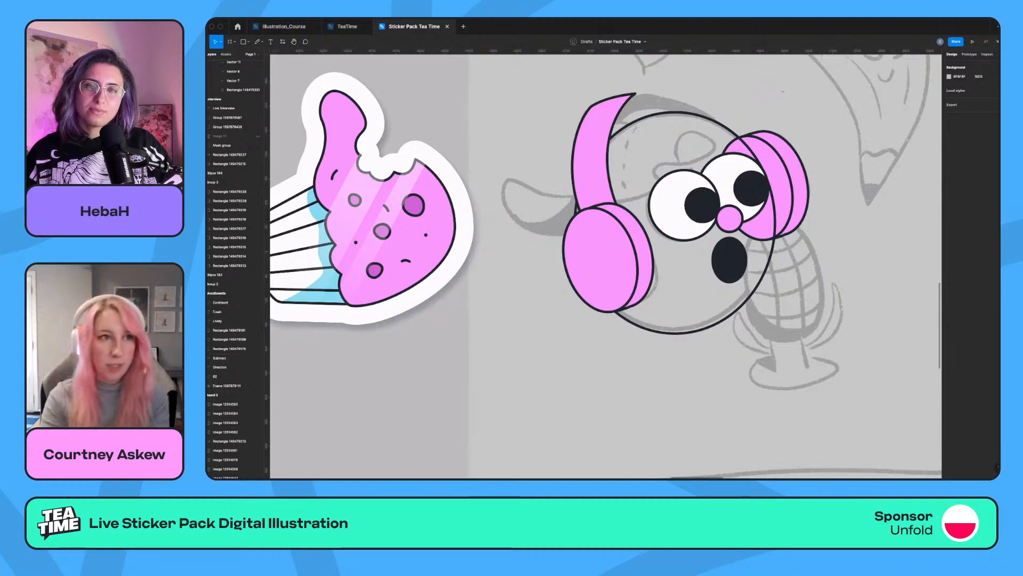
{"action": "key", "text": "super+minus"}
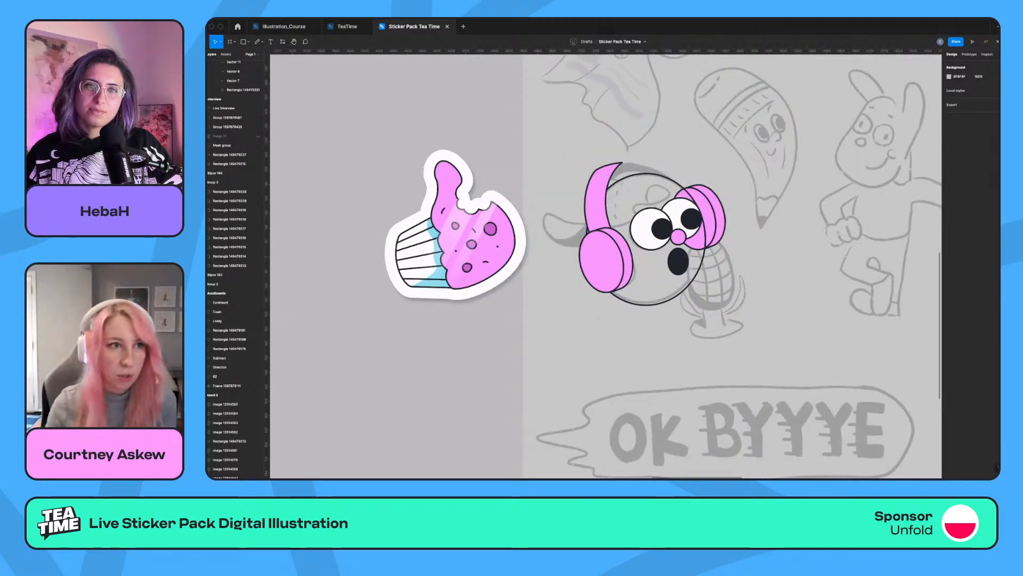
{"action": "scroll", "coordinate": [606, 266], "scroll_direction": "right", "scroll_amount": 1}
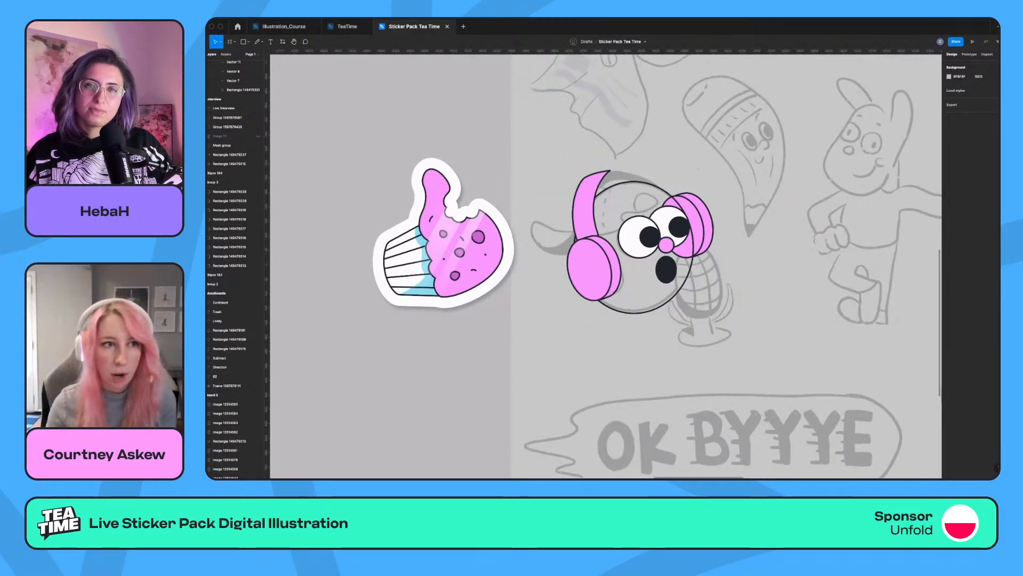
{"action": "scroll", "coordinate": [606, 266], "scroll_direction": "right", "scroll_amount": 5}
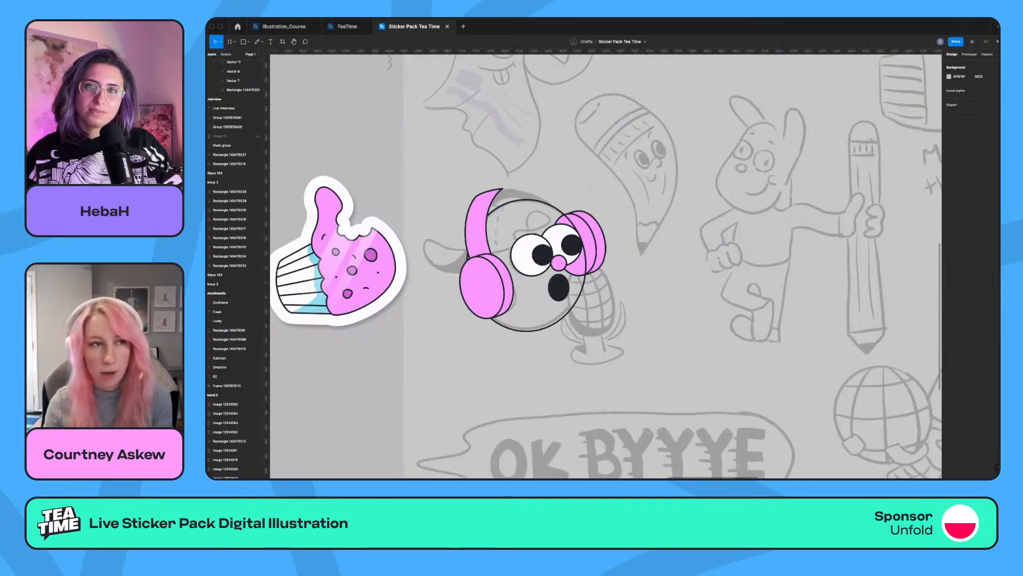
{"action": "scroll", "coordinate": [606, 266], "scroll_direction": "left", "scroll_amount": 2}
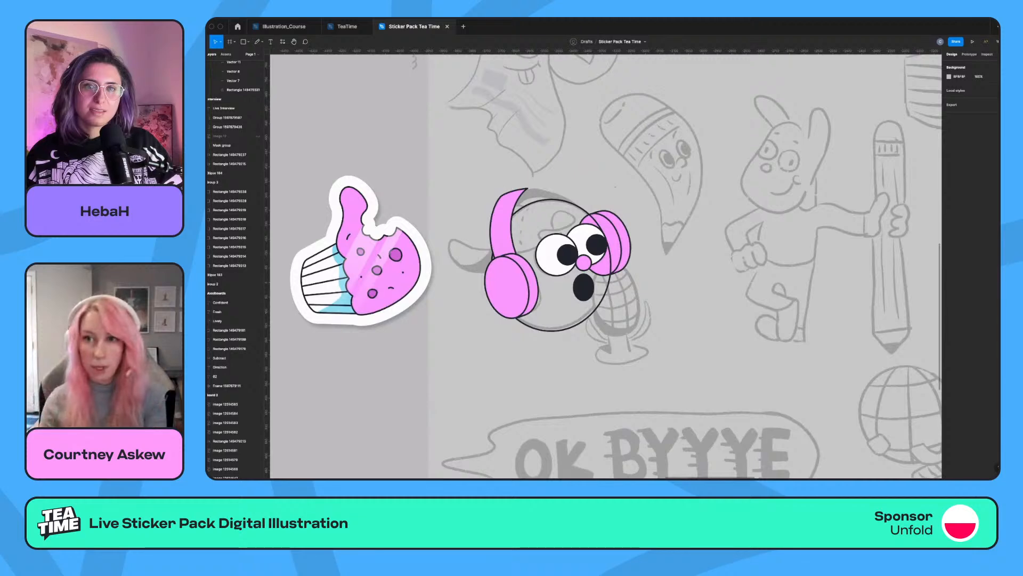
{"action": "scroll", "coordinate": [606, 267], "scroll_direction": "left", "scroll_amount": 2}
{"action": "key", "text": "z"}
{"action": "left_click_drag", "start_coordinate": [469, 155], "coordinate": [737, 374]}
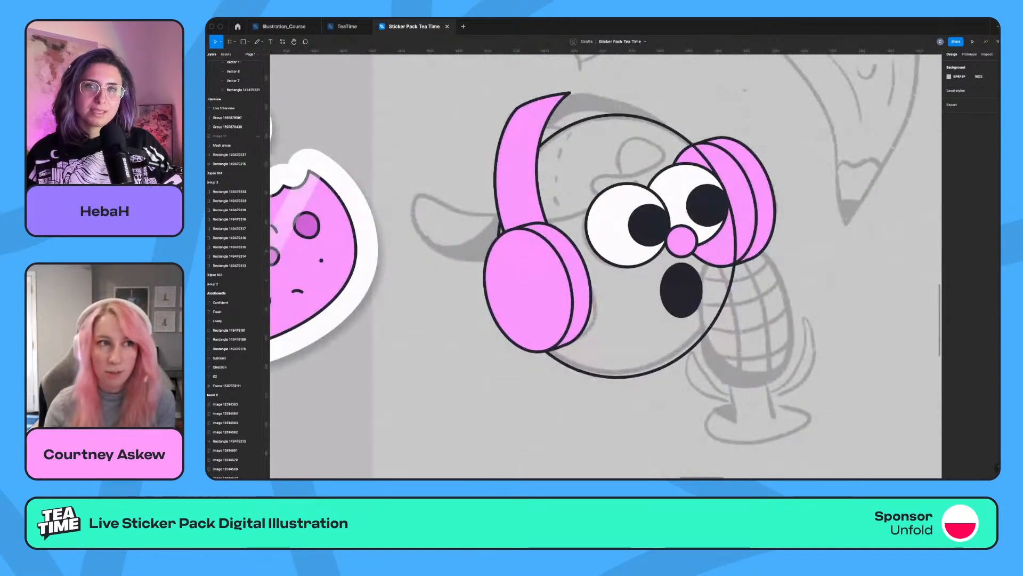
Draw a tilted rounded rectangle over the sketched microphone head, round its corners fully, and narrow it to fit the sketch.
{"action": "scroll", "coordinate": [606, 267], "scroll_direction": "right", "scroll_amount": 1}
{"action": "left_click", "coordinate": [248, 42]}
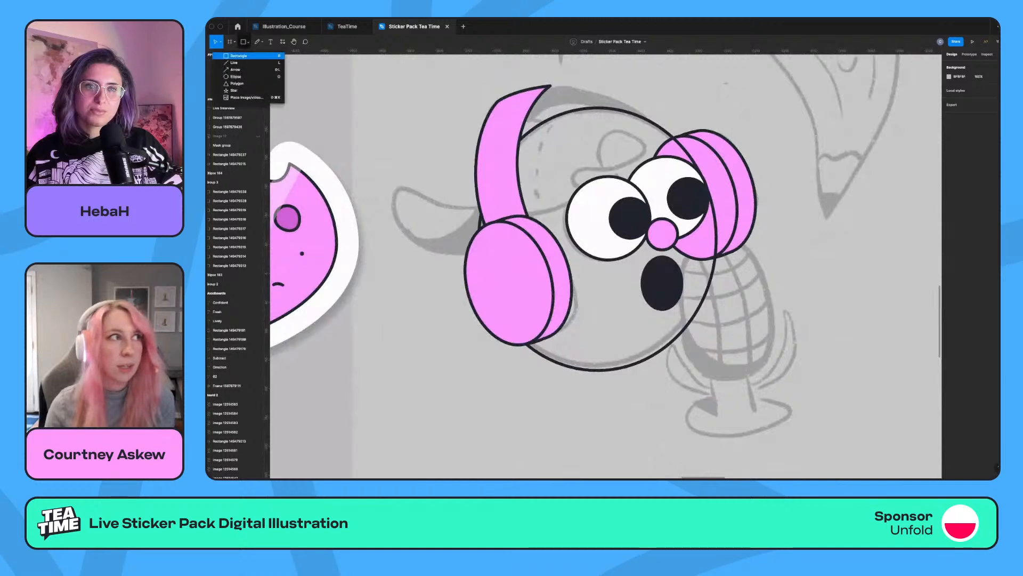
{"action": "left_click", "coordinate": [238, 56]}
{"action": "left_click_drag", "start_coordinate": [666, 244], "coordinate": [784, 374]}
{"action": "left_click_drag", "start_coordinate": [977, 98], "coordinate": [684, 167]}
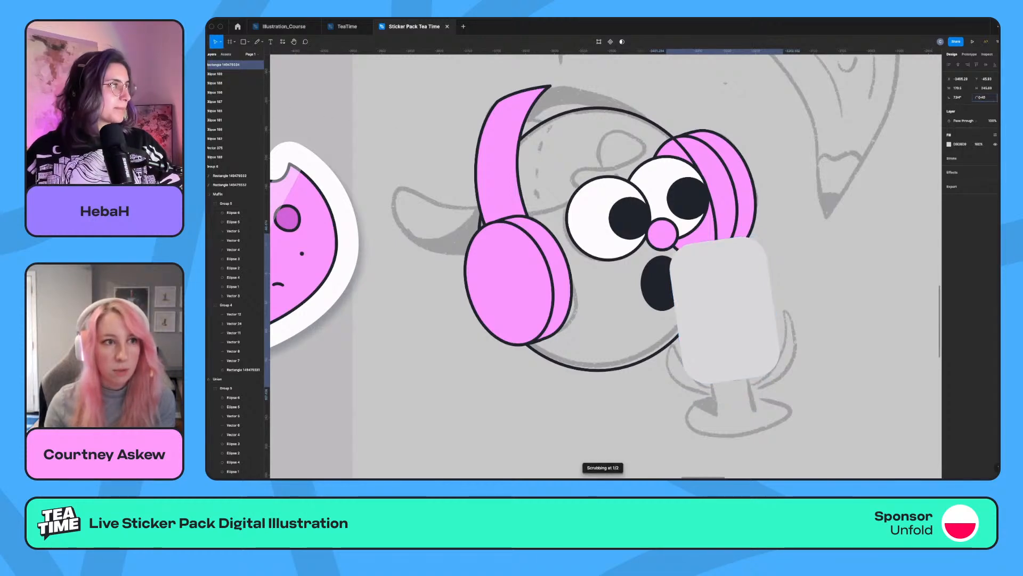
{"action": "left_click_drag", "start_coordinate": [978, 97], "coordinate": [387, 128]}
{"action": "left_click_drag", "start_coordinate": [773, 304], "coordinate": [723, 309]}
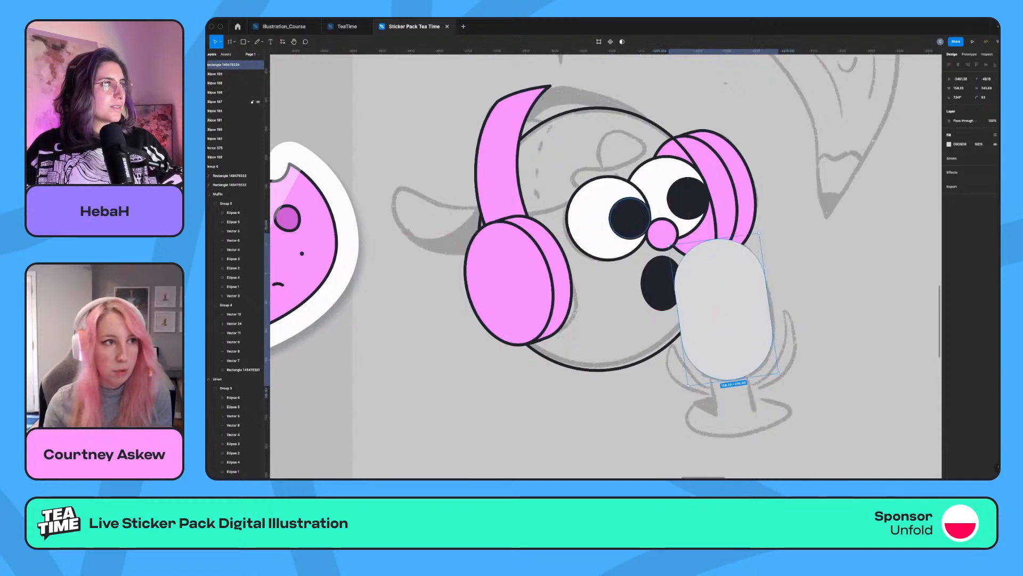
Give the microphone head the eyes' dark outline colour with a stroke width of 8 and fill it with white.
{"action": "left_click", "coordinate": [600, 233]}
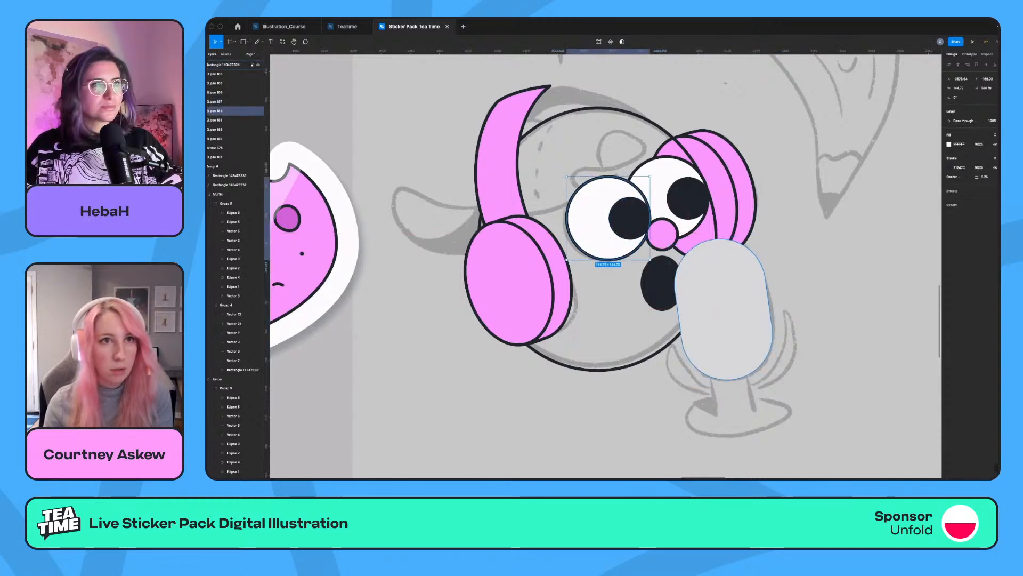
{"action": "left_click", "coordinate": [716, 311]}
{"action": "left_click", "coordinate": [652, 200]}
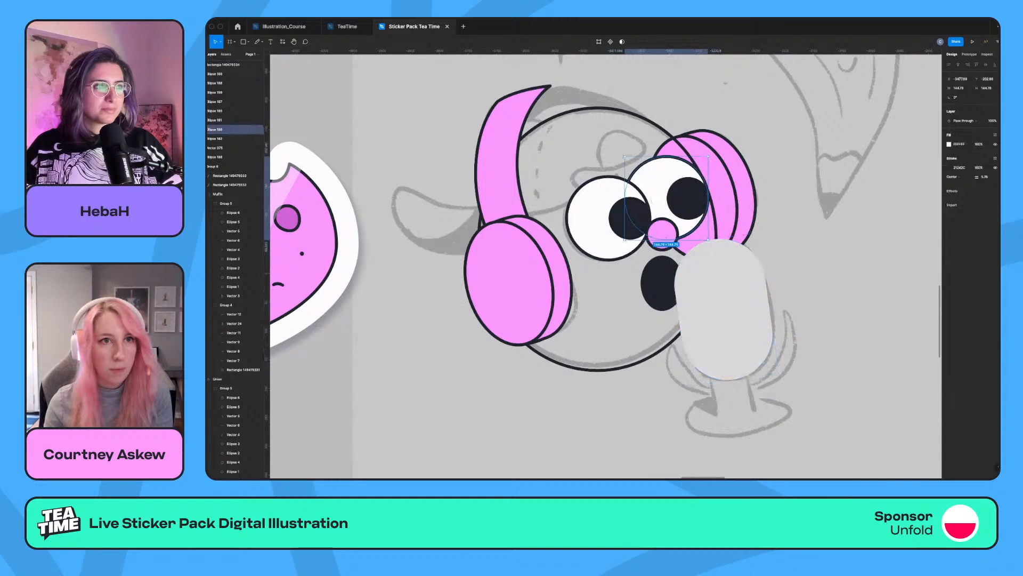
{"action": "left_click", "coordinate": [723, 309]}
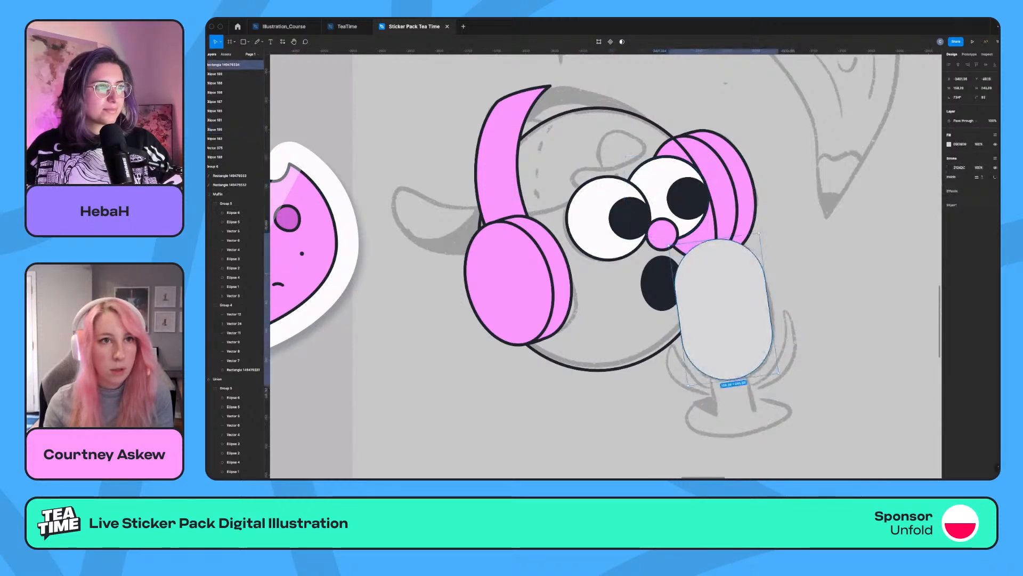
{"action": "type", "text": "8"}
{"action": "key", "text": "Return"}
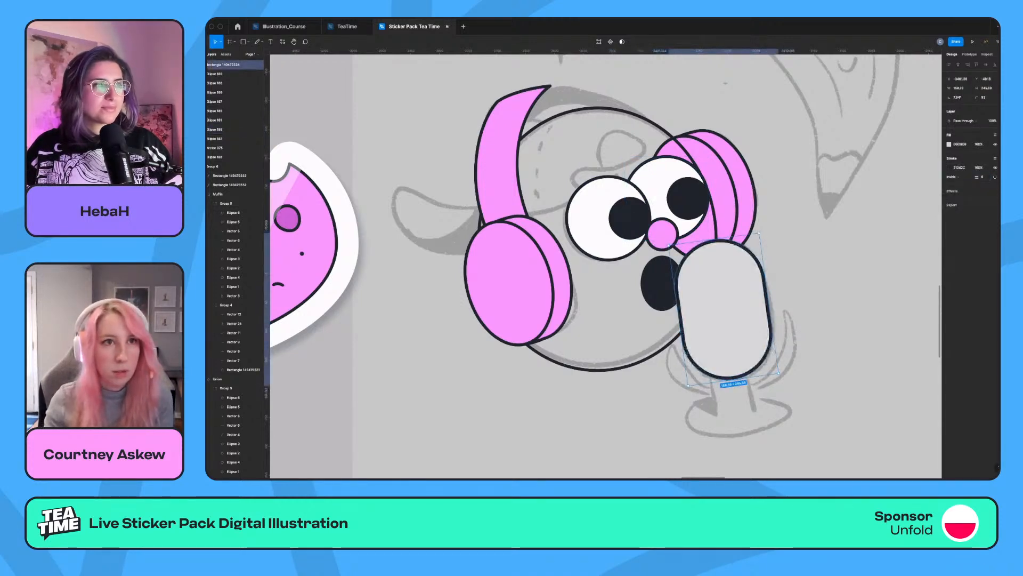
{"action": "left_click", "coordinate": [949, 144]}
{"action": "left_click", "coordinate": [891, 268]}
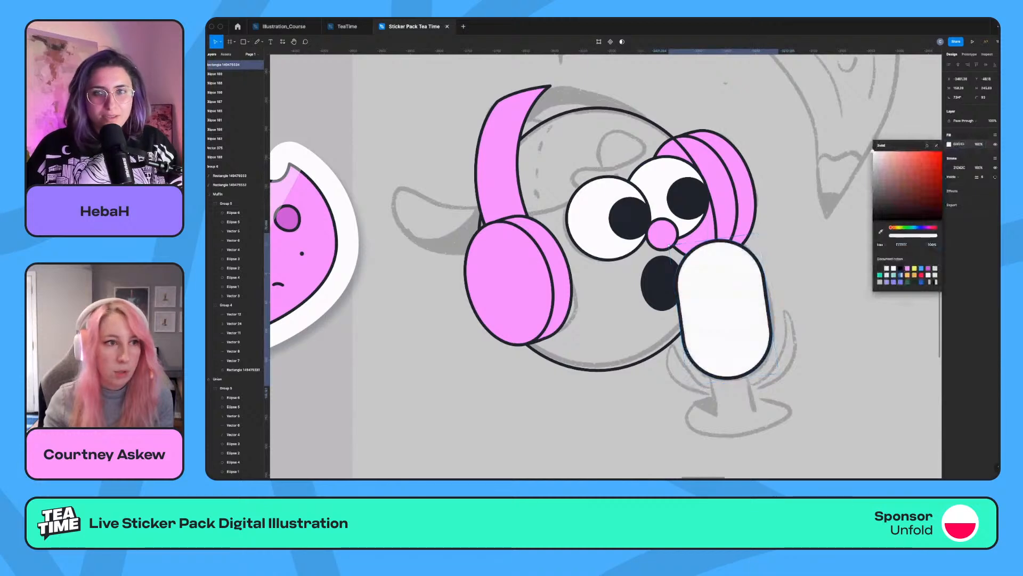
{"action": "left_click", "coordinate": [848, 315]}
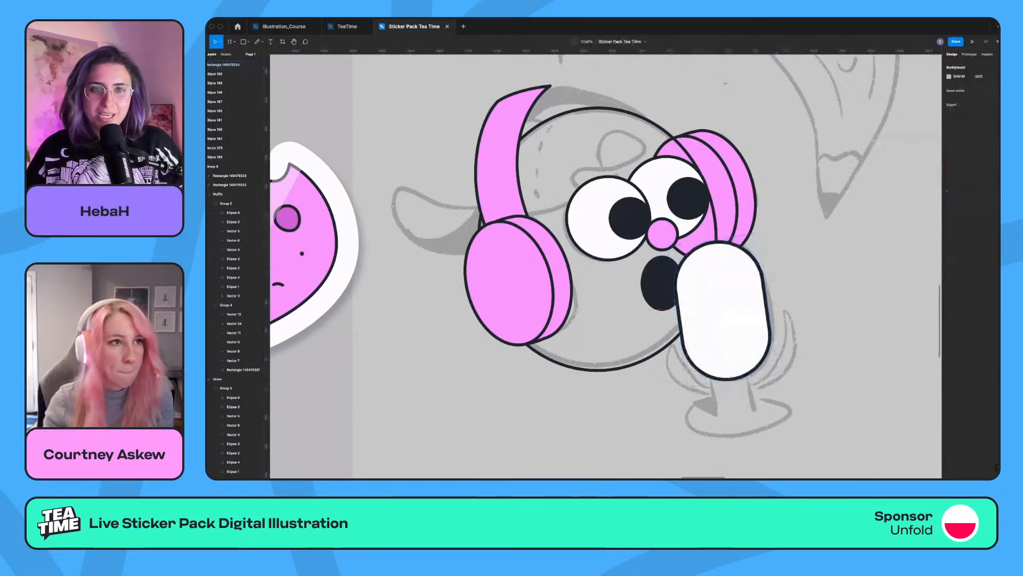
{"action": "scroll", "coordinate": [606, 266], "scroll_direction": "left", "scroll_amount": 1}
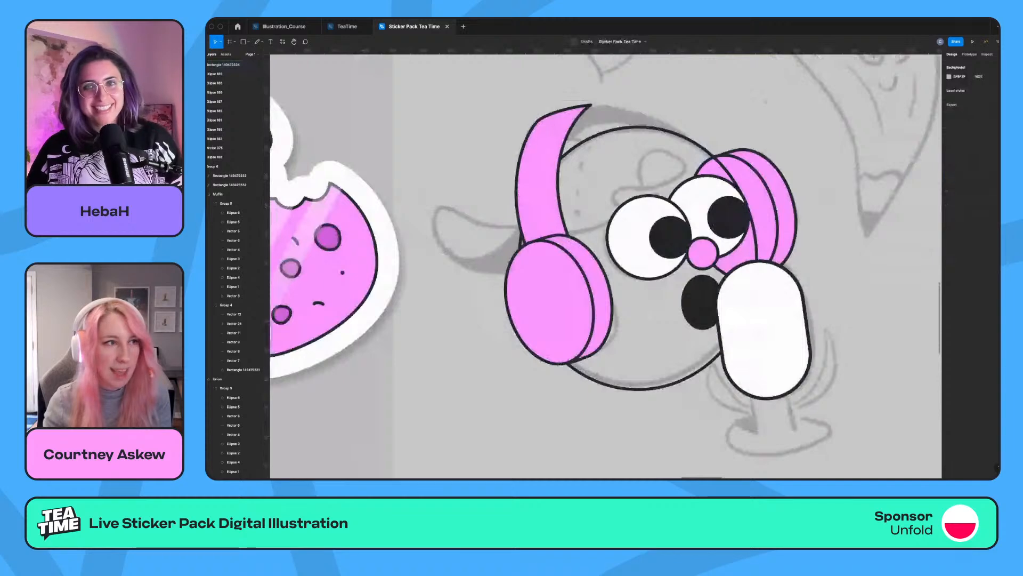
{"action": "scroll", "coordinate": [746, 320], "scroll_direction": "left", "scroll_amount": 2}
{"action": "left_click", "coordinate": [799, 408]}
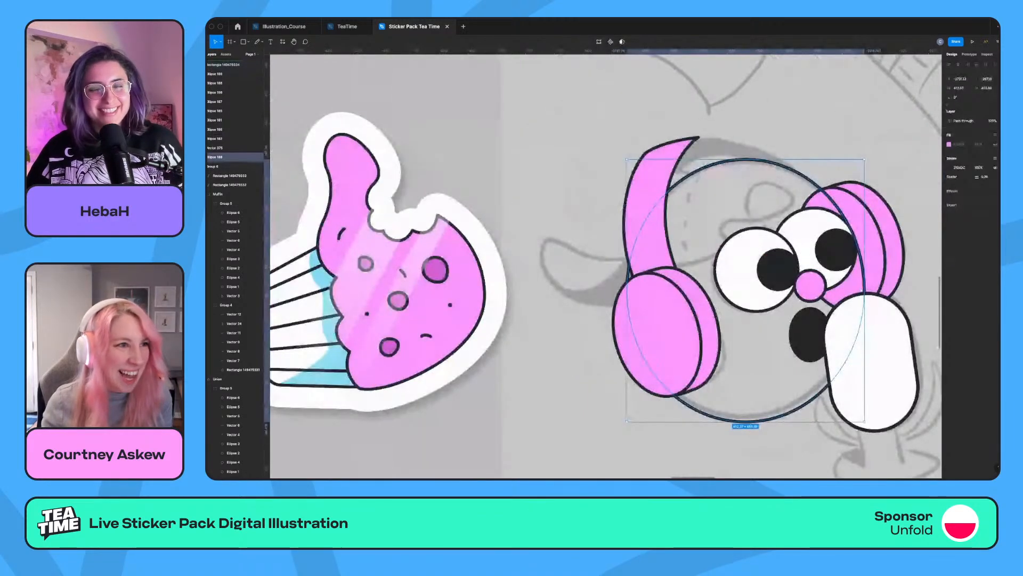
{"action": "scroll", "coordinate": [606, 266], "scroll_direction": "right", "scroll_amount": 1}
{"action": "scroll", "coordinate": [606, 266], "scroll_direction": "left", "scroll_amount": 1}
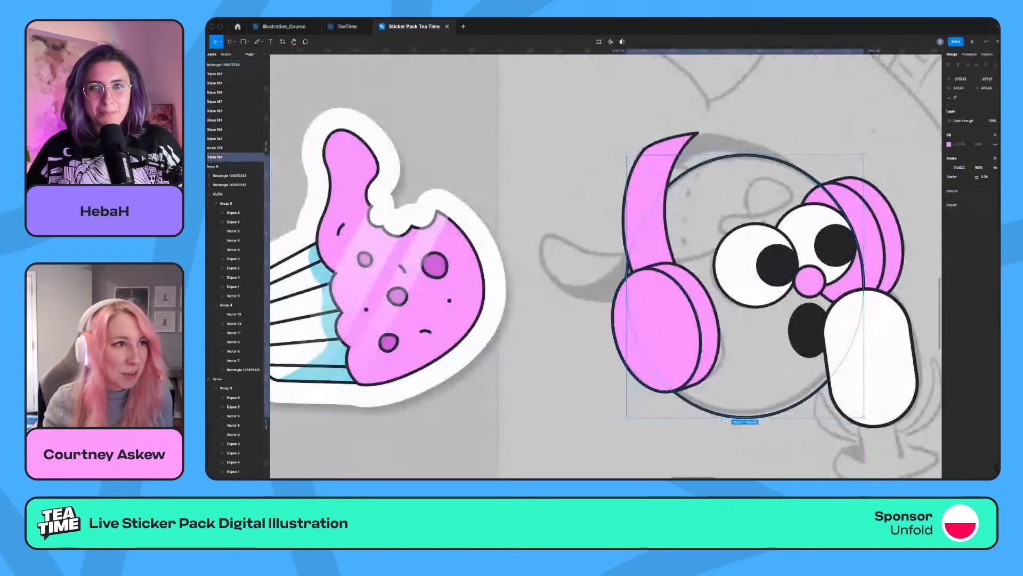
{"action": "key", "text": "Escape"}
Draw a curved Pen line from the headband's base across the eyes to the rear ear cup as the cap's lower edge.
{"action": "scroll", "coordinate": [606, 266], "scroll_direction": "right", "scroll_amount": 1}
{"action": "key", "text": "p"}
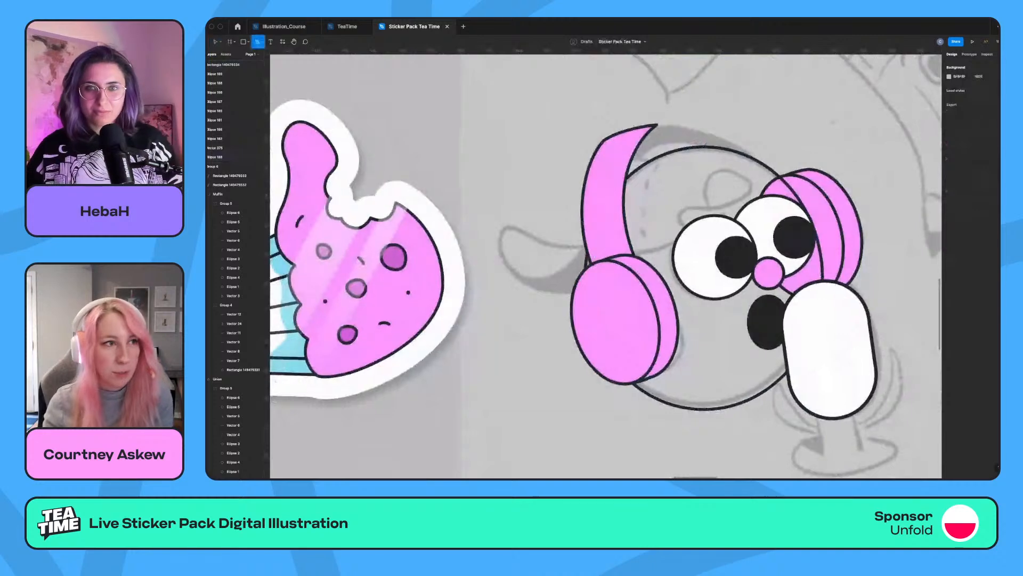
{"action": "left_click", "coordinate": [586, 266]}
{"action": "left_click", "coordinate": [794, 194]}
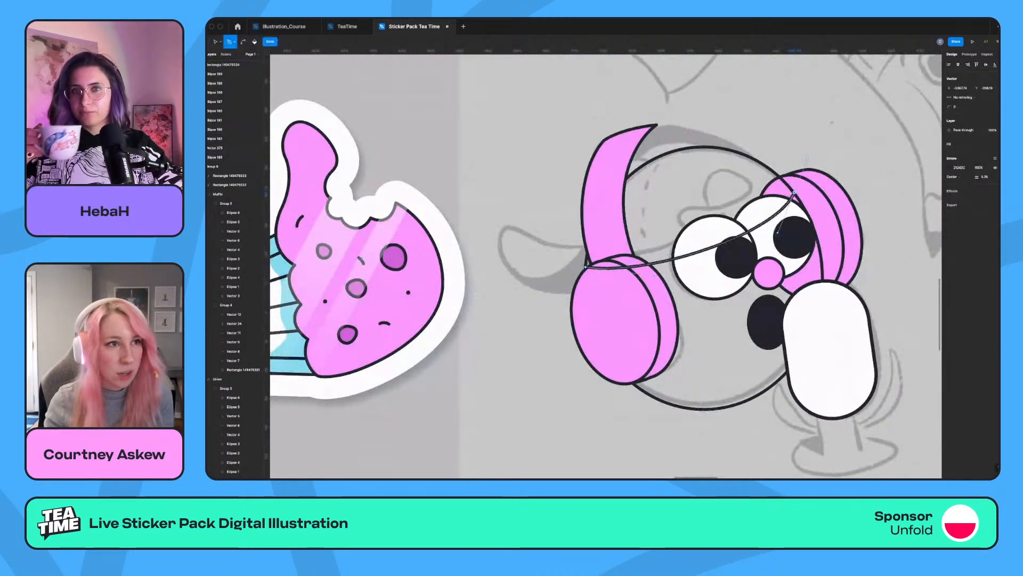
{"action": "key", "text": "Escape"}
{"action": "key", "text": "Escape"}
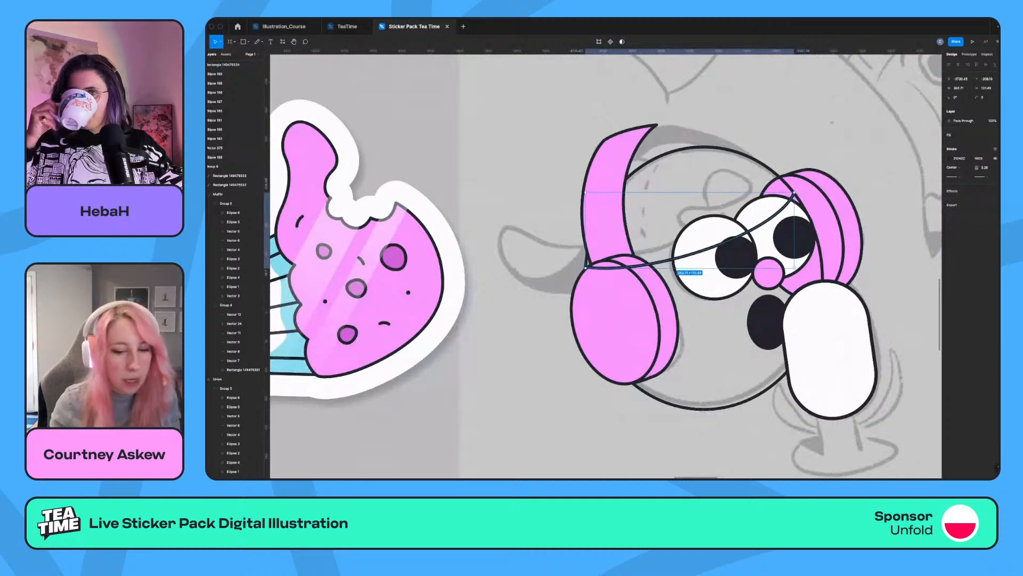
Extend the cap path in a curve over the top of the head and close it at its starting point.
{"action": "key", "text": "Return"}
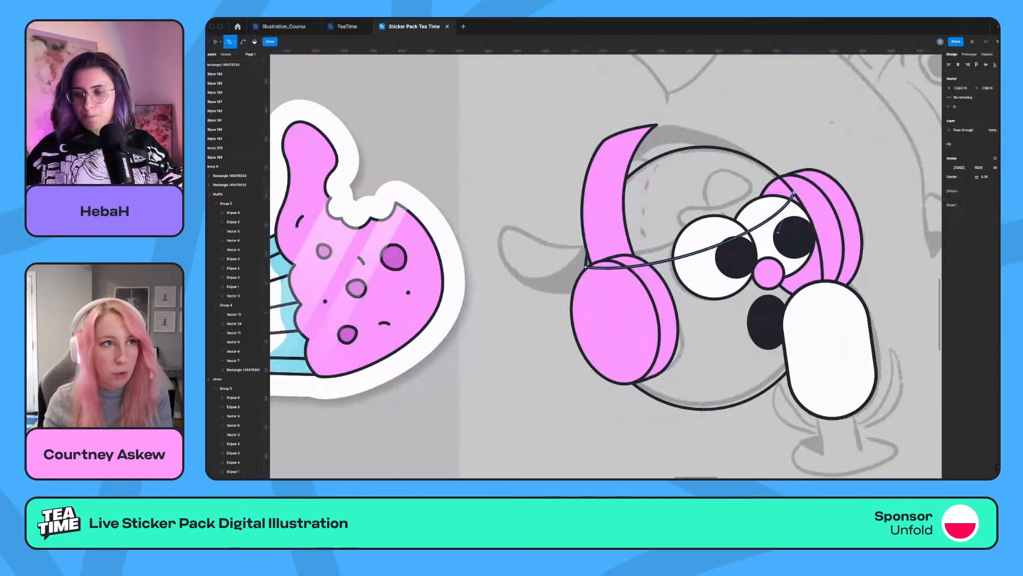
{"action": "left_click", "coordinate": [794, 193]}
{"action": "left_click_drag", "start_coordinate": [673, 136], "coordinate": [560, 159]}
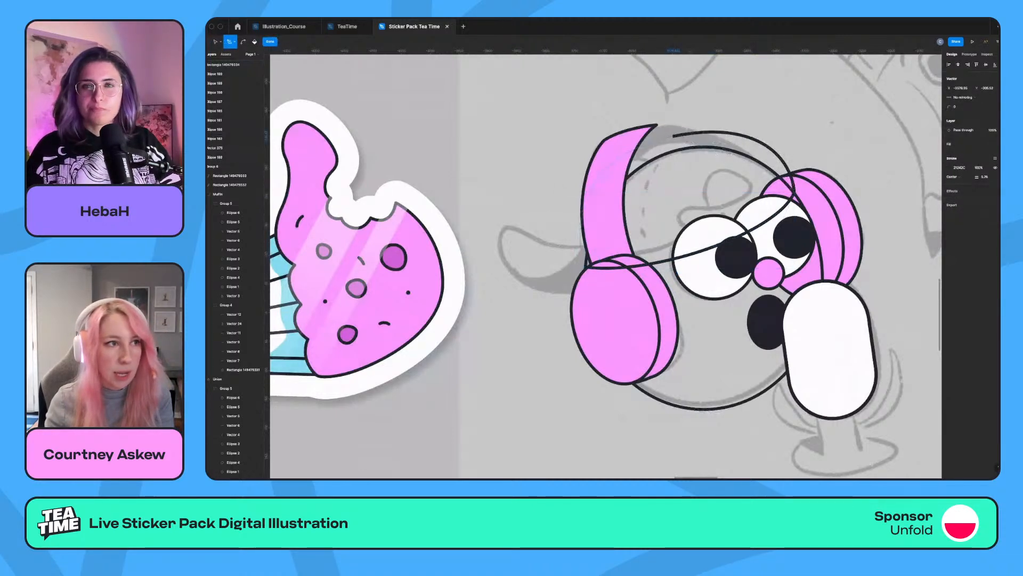
{"action": "left_click_drag", "start_coordinate": [586, 266], "coordinate": [606, 298]}
{"action": "key", "text": "Escape"}
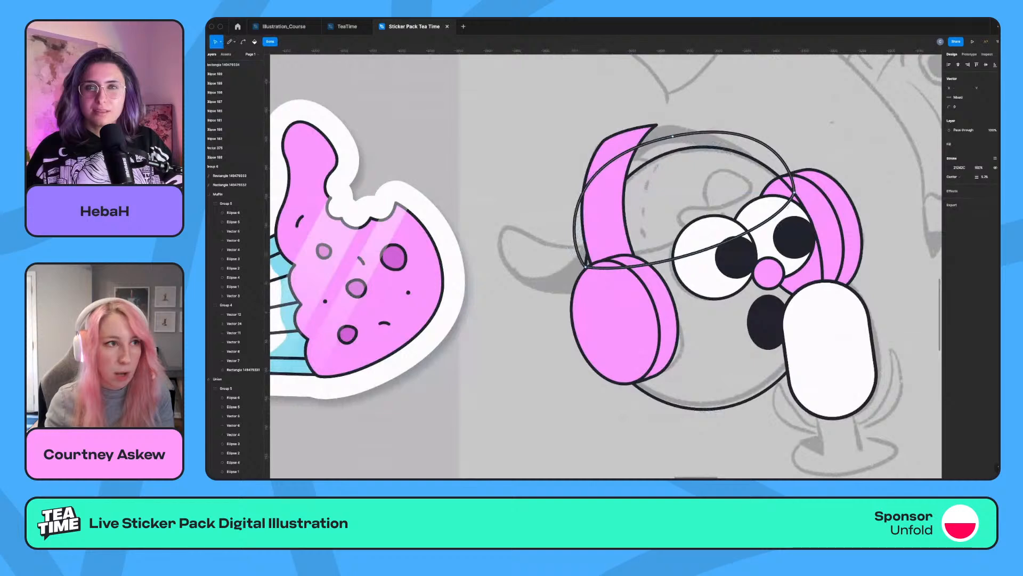
{"action": "key", "text": "Escape"}
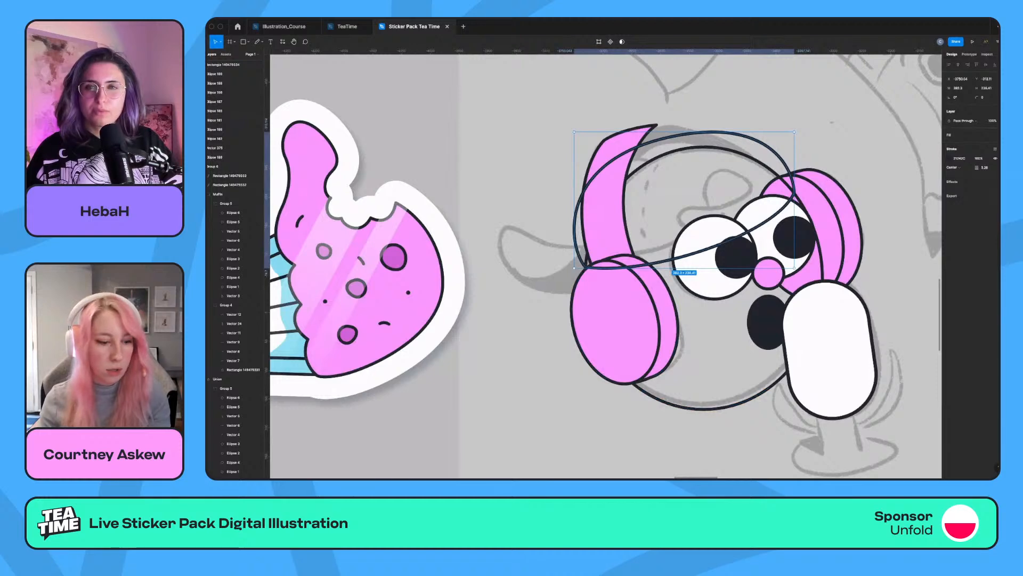
Swap the cap shape's stroke for a solid dark fill and show the pink fill on the head ellipse.
{"action": "key", "text": "shift+x"}
{"action": "left_click", "coordinate": [703, 408]}
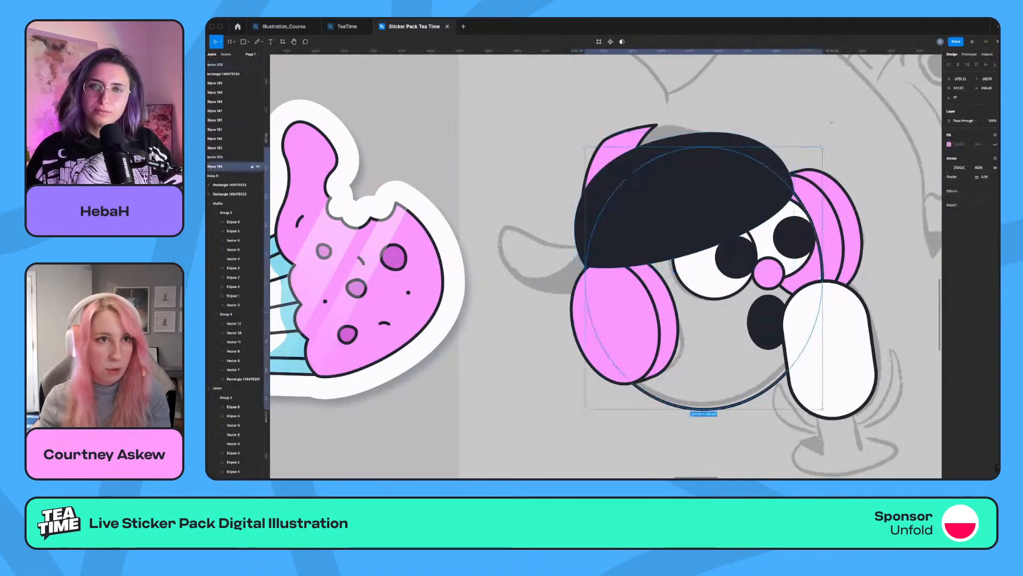
{"action": "left_click", "coordinate": [995, 144]}
Duplicate the head ellipse in place and intersect the copy with the cap shape to trim the cap to the head.
{"action": "key", "text": "super+c"}
{"action": "key", "text": "super+v"}
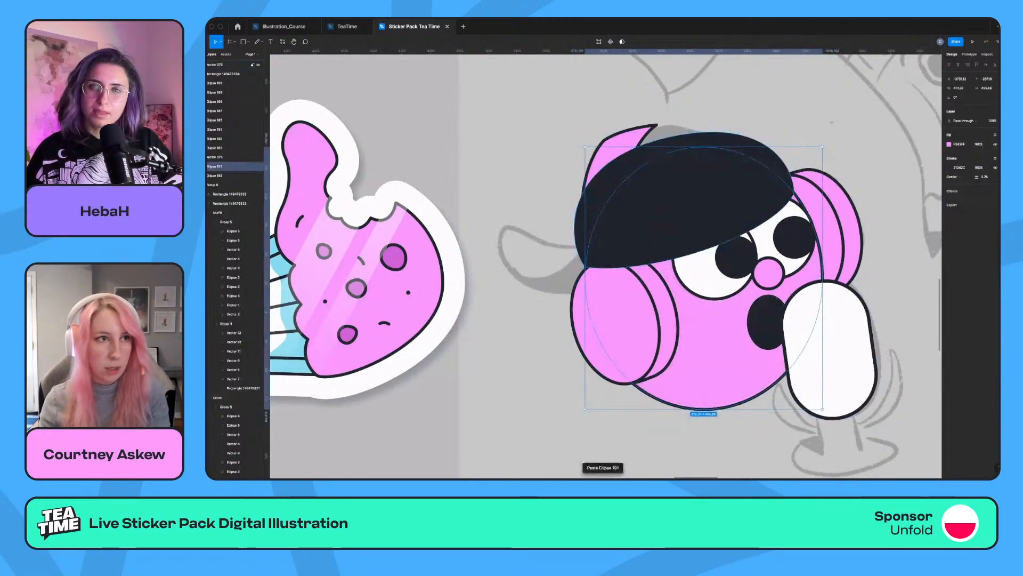
{"action": "left_click", "coordinate": [685, 205], "text": "shift"}
{"action": "left_click", "coordinate": [624, 41]}
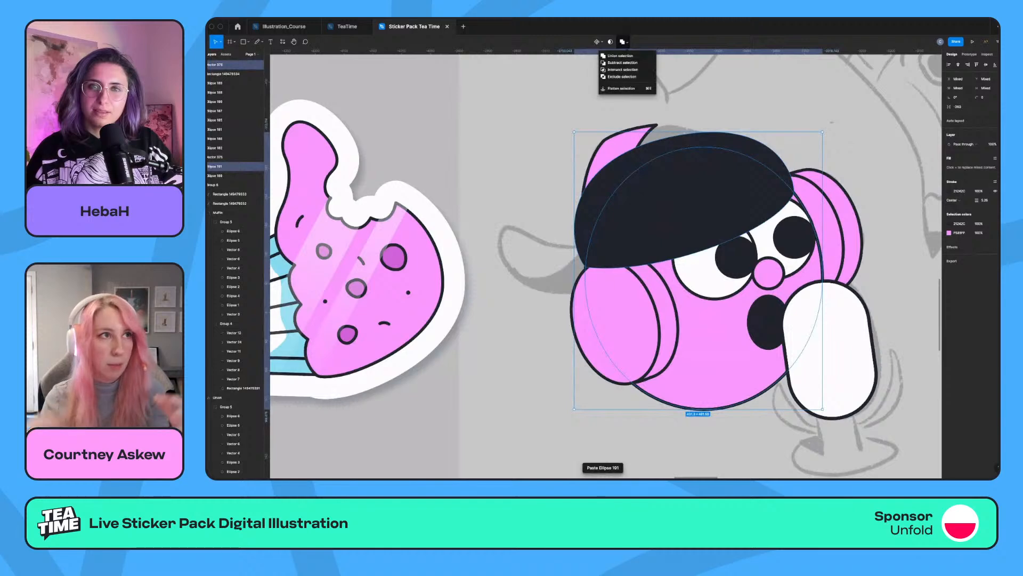
{"action": "left_click", "coordinate": [622, 70]}
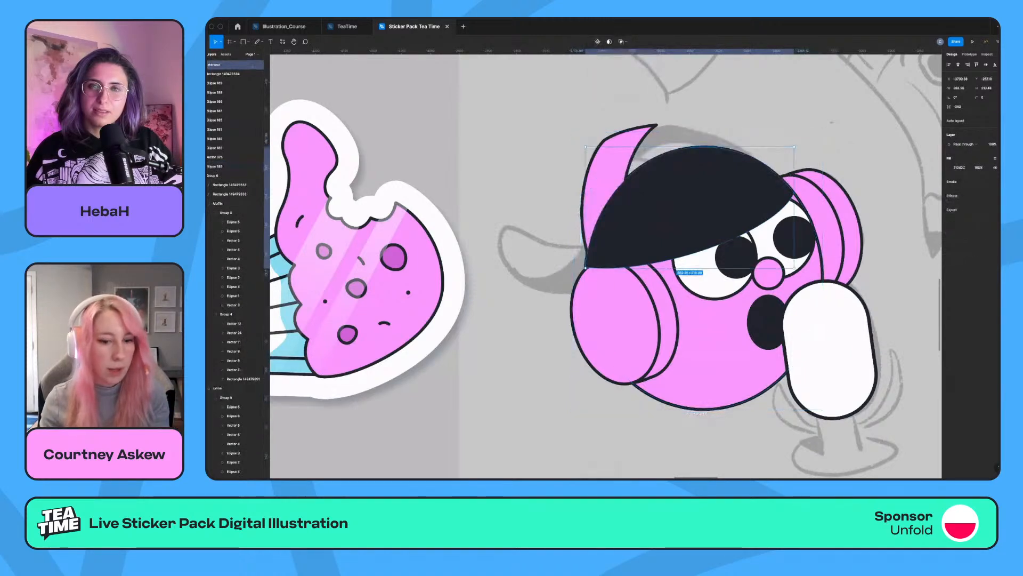
Send the trimmed cap backward until it sits behind the eyes and headphones but above the head.
{"action": "key", "text": "super+bracketleft"}
{"action": "key", "text": "super+bracketleft"}
{"action": "key", "text": "super+bracketleft"}
{"action": "key", "text": "super+bracketleft"}
{"action": "key", "text": "super+bracketleft"}
{"action": "key", "text": "super+bracketleft"}
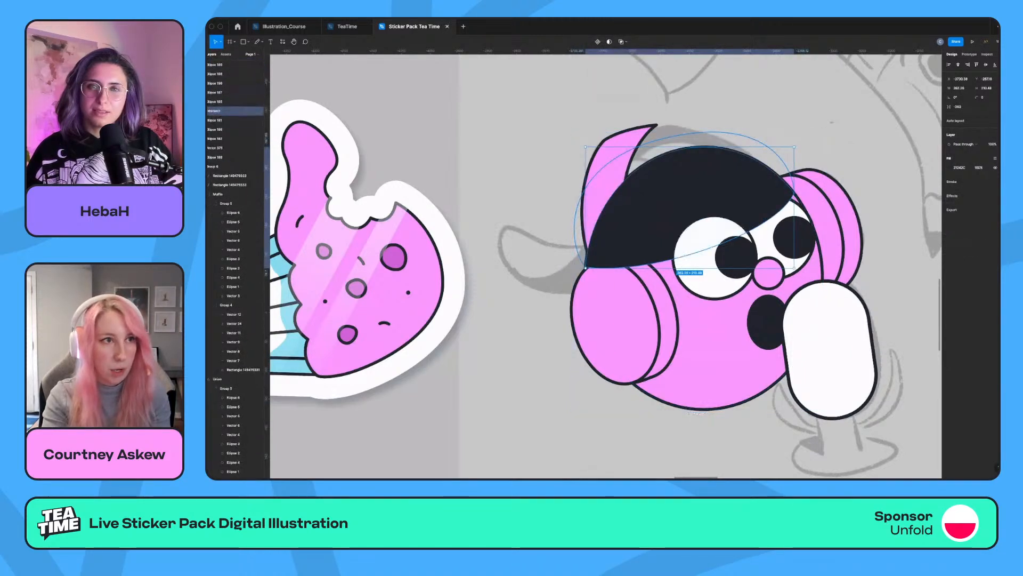
{"action": "key", "text": "super+bracketleft"}
{"action": "key", "text": "super+bracketleft"}
{"action": "key", "text": "super+bracketleft"}
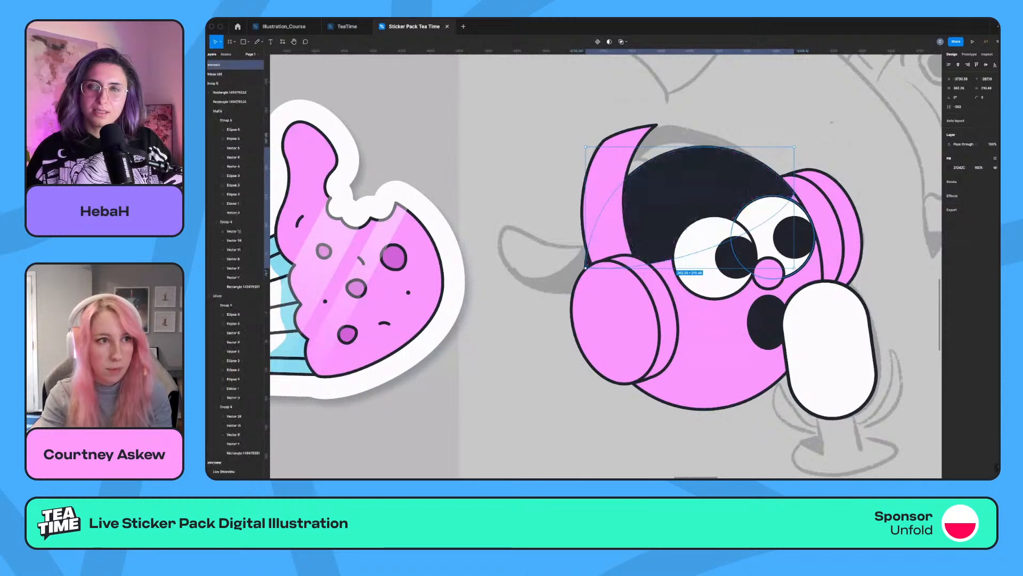
Copy the rear ear cup's fill and outline properties onto the cap.
{"action": "left_click", "coordinate": [827, 228]}
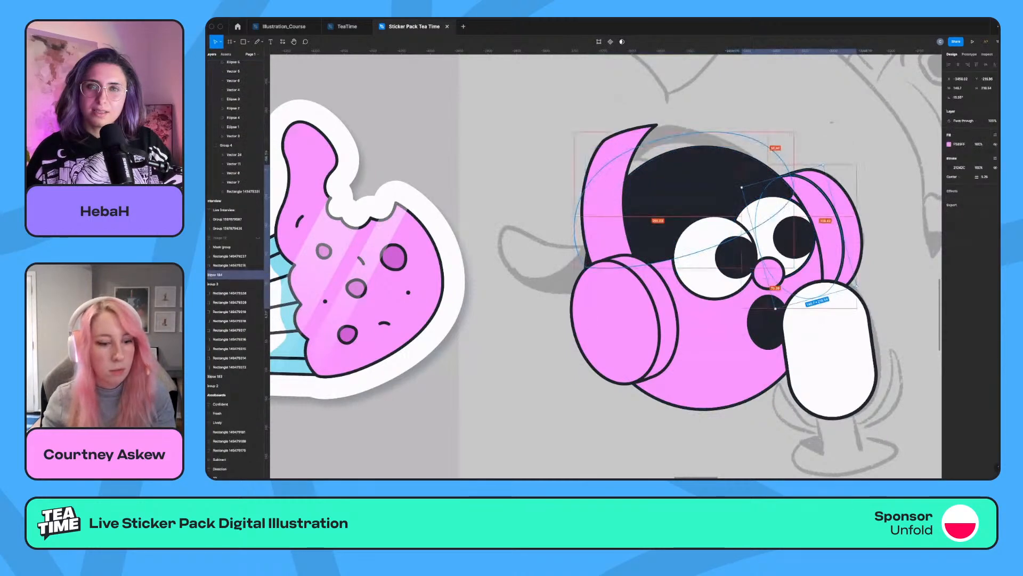
{"action": "key", "text": "alt+super+c"}
{"action": "left_click", "coordinate": [687, 187]}
{"action": "key", "text": "alt+super+v"}
{"action": "key", "text": "Escape"}
Fill the cap with the light blue sampled from the muffin sticker's case.
{"action": "left_click", "coordinate": [688, 187]}
{"action": "scroll", "coordinate": [606, 266], "scroll_direction": "left", "scroll_amount": 3}
{"action": "key", "text": "i"}
{"action": "left_click", "coordinate": [418, 320]}
{"action": "scroll", "coordinate": [606, 266], "scroll_direction": "right", "scroll_amount": 3}
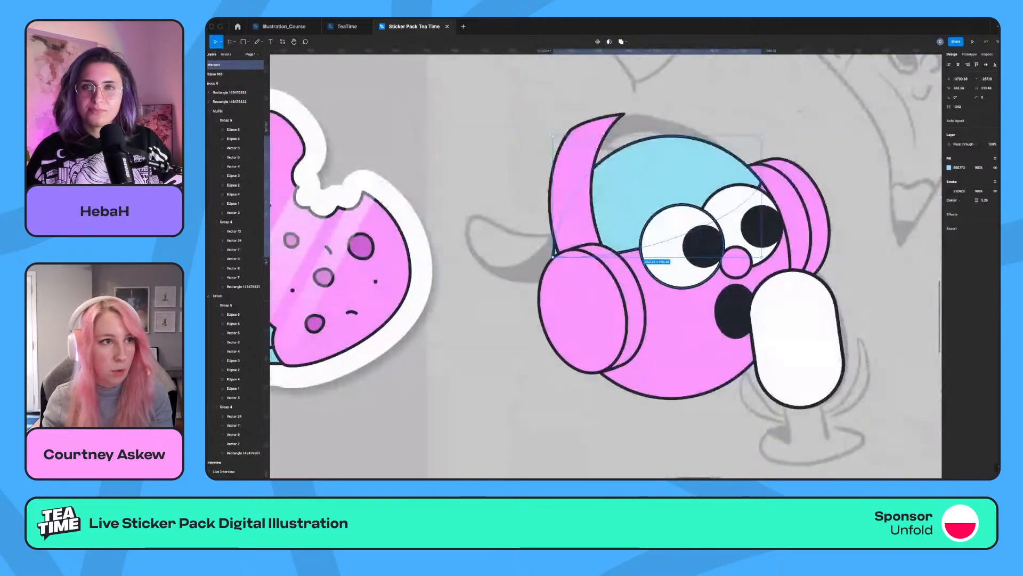
Shift both eyes with their pupils, the nose and the mouth together slightly down and toward the microphone.
{"action": "left_click", "coordinate": [663, 239]}
{"action": "left_click", "coordinate": [702, 246]}
{"action": "left_click", "coordinate": [761, 227], "text": "shift"}
{"action": "left_click", "coordinate": [728, 213], "text": "shift"}
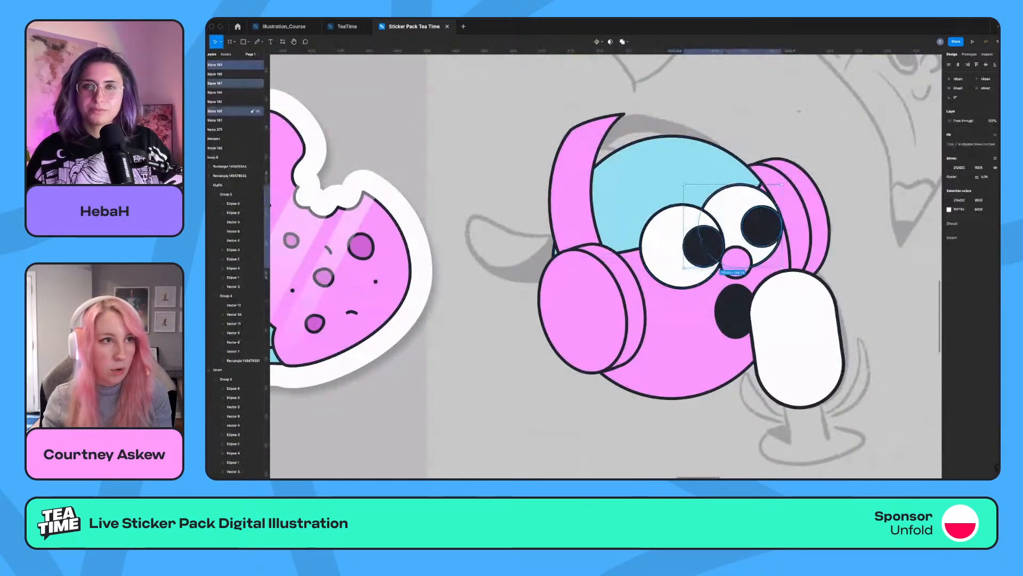
{"action": "left_click", "coordinate": [663, 243], "text": "shift"}
{"action": "left_click", "coordinate": [736, 262], "text": "shift"}
{"action": "key", "text": "Down"}
{"action": "key", "text": "Down"}
{"action": "key", "text": "Down"}
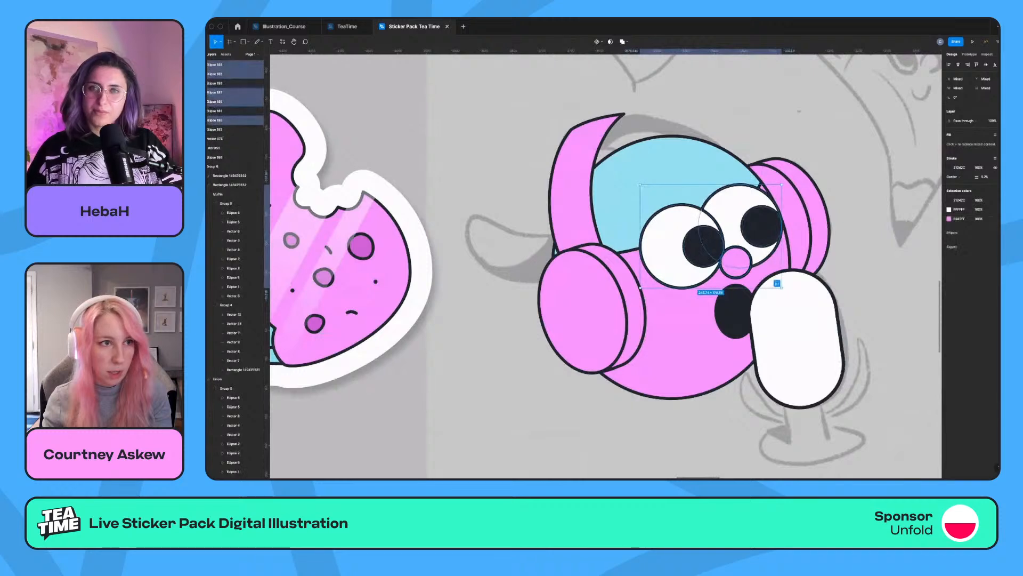
{"action": "key", "text": "Down"}
{"action": "key", "text": "super+z"}
{"action": "left_click", "coordinate": [735, 311], "text": "shift"}
{"action": "left_click_drag", "start_coordinate": [734, 311], "coordinate": [738, 316]}
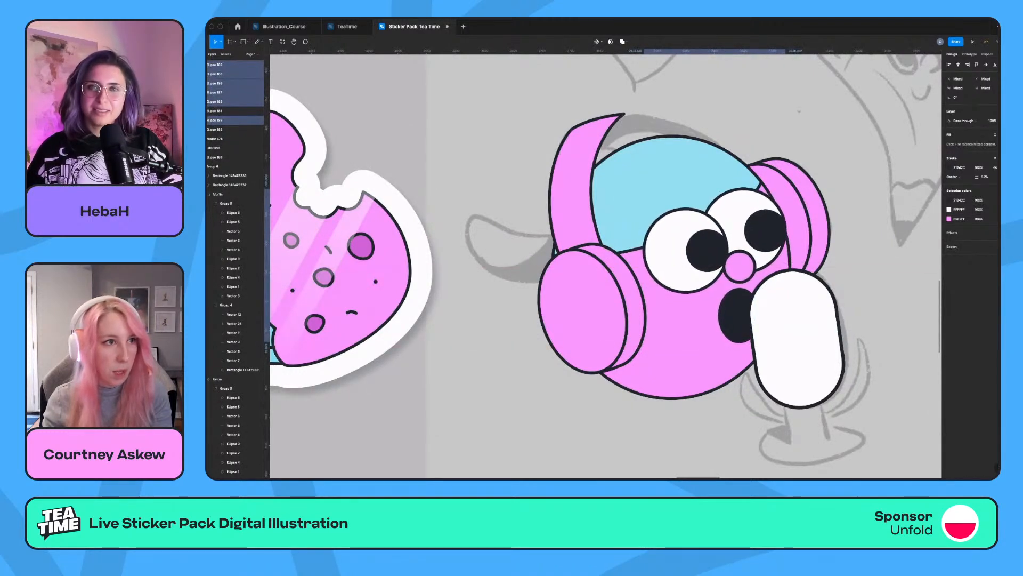
Select the whole character and move it off its sketch to the area just right of it.
{"action": "left_click", "coordinate": [674, 189]}
{"action": "mouse_move", "coordinate": [675, 189]}
{"action": "left_mouse_down"}
{"action": "mouse_move", "coordinate": [832, 189]}
{"action": "mouse_move", "coordinate": [674, 189]}
{"action": "left_mouse_up"}
{"action": "left_click_drag", "start_coordinate": [524, 102], "coordinate": [886, 438]}
{"action": "mouse_move", "coordinate": [677, 320]}
{"action": "left_mouse_down"}
{"action": "mouse_move", "coordinate": [842, 336]}
{"action": "mouse_move", "coordinate": [880, 326]}
{"action": "left_mouse_up"}
{"action": "scroll", "coordinate": [687, 320], "scroll_direction": "right", "scroll_amount": 4}
{"action": "mouse_move", "coordinate": [680, 325]}
{"action": "left_mouse_down"}
{"action": "mouse_move", "coordinate": [737, 313]}
{"action": "mouse_move", "coordinate": [730, 307]}
{"action": "left_mouse_up"}
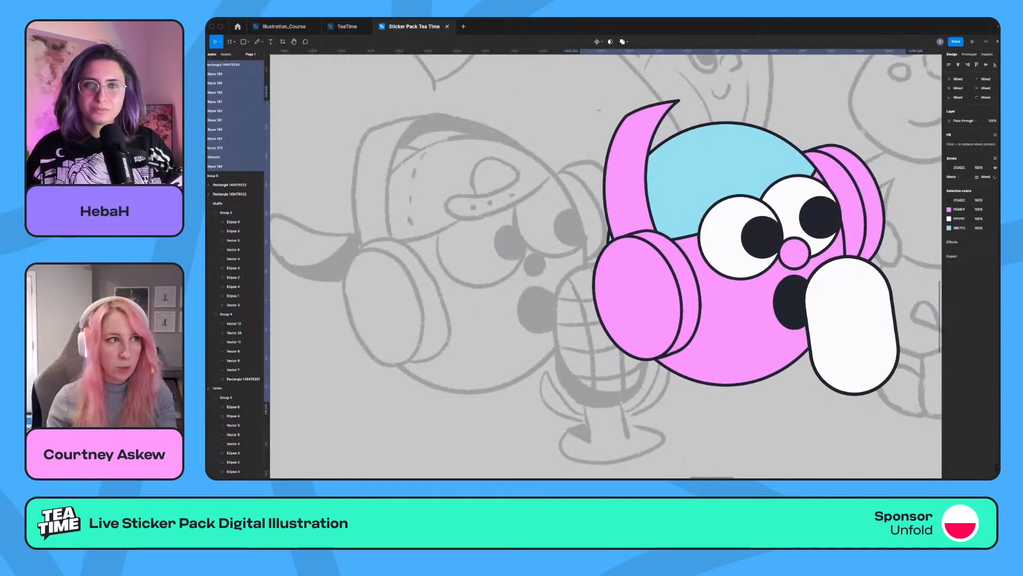
Move both eyes and their pupils slightly down on the face.
{"action": "left_click", "coordinate": [762, 237]}
{"action": "left_click", "coordinate": [819, 217], "text": "shift"}
{"action": "left_click", "coordinate": [789, 198], "text": "shift"}
{"action": "left_click", "coordinate": [728, 230], "text": "shift"}
{"action": "left_click_drag", "start_coordinate": [728, 230], "coordinate": [729, 236]}
{"action": "key", "text": "Escape"}
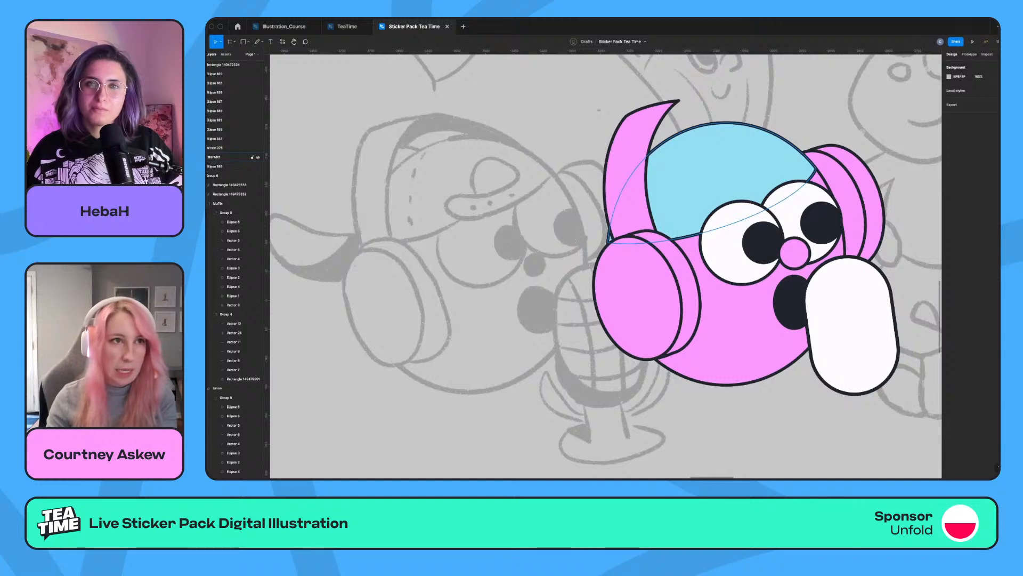
Draw a small closed teardrop shape on the cap above the eyes with the Pen tool, following the sketched cap detail.
{"action": "key", "text": "o"}
{"action": "key", "text": "p"}
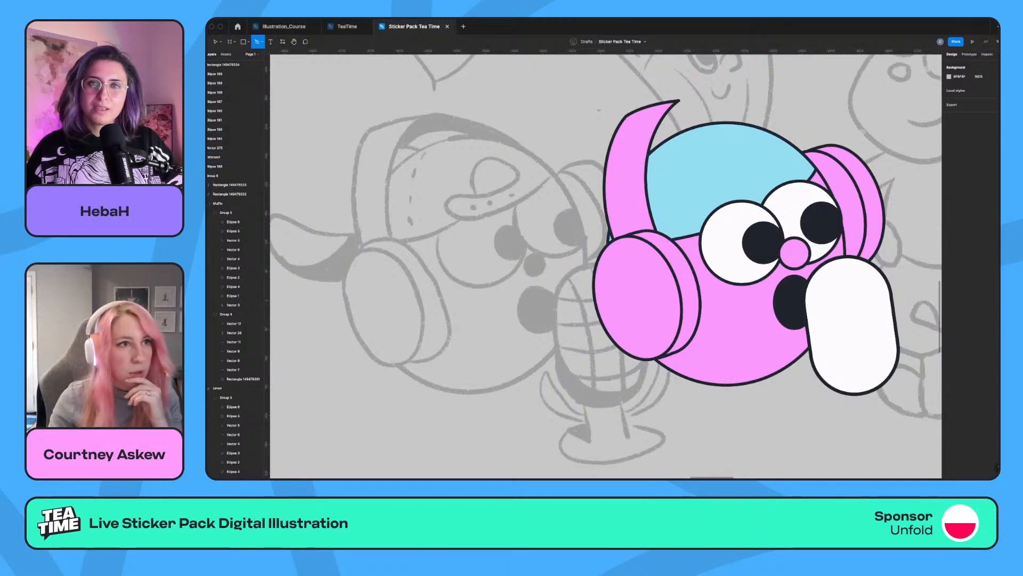
{"action": "left_click", "coordinate": [736, 157]}
{"action": "left_click", "coordinate": [727, 158]}
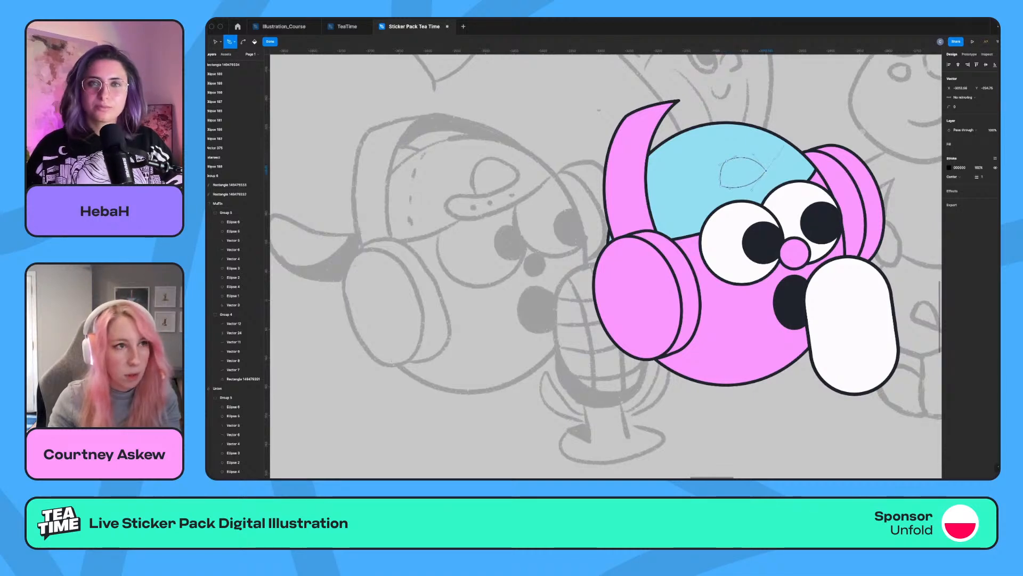
{"action": "key", "text": "Escape"}
{"action": "key", "text": "Escape"}
{"action": "left_click", "coordinate": [706, 184]}
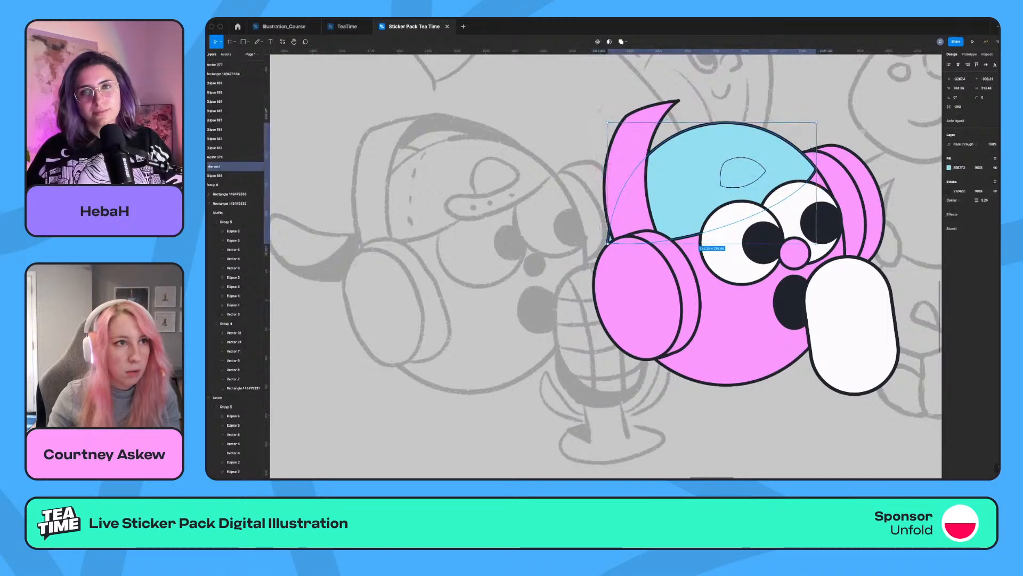
Apply the blue cap's copied fill and dark outline to the small teardrop shape above the eyes.
{"action": "left_click", "coordinate": [721, 180]}
{"action": "key", "text": "alt+super+v"}
{"action": "left_click_drag", "start_coordinate": [719, 171], "coordinate": [716, 172]}
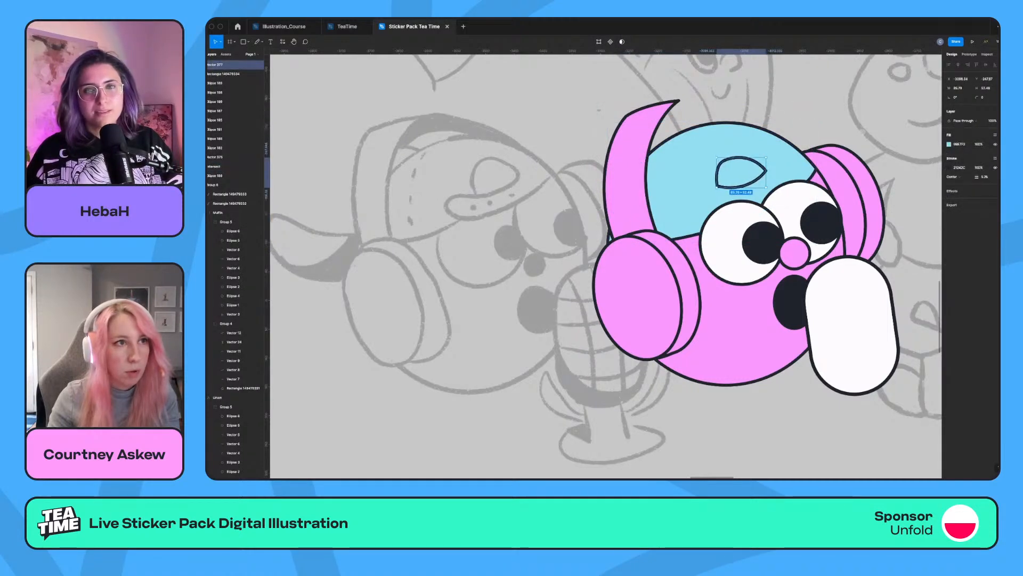
Refine the teardrop's rounded end by adjusting its points and curve handles, and fill the shape with the face's pink.
{"action": "key", "text": "Return"}
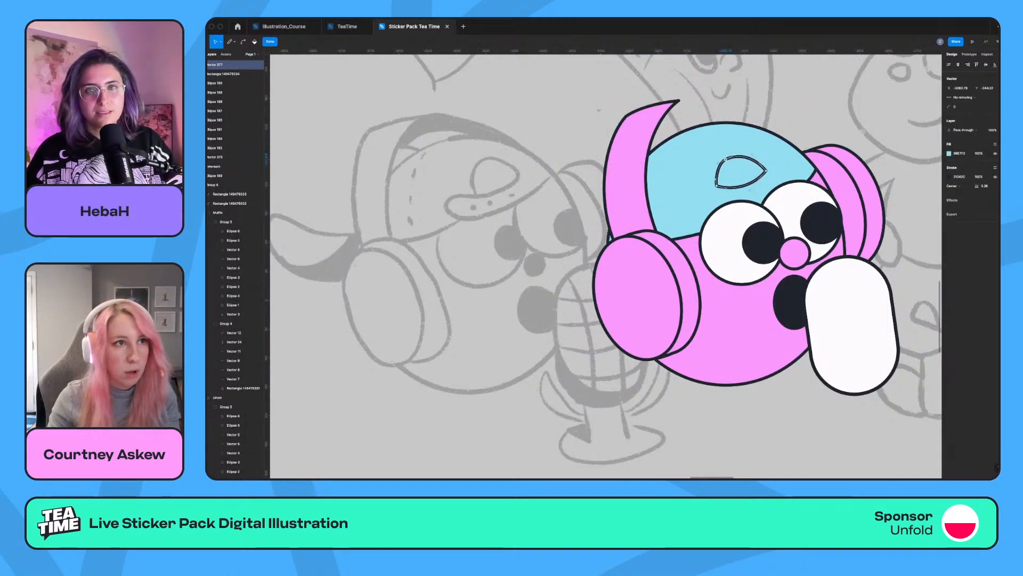
{"action": "left_click_drag", "start_coordinate": [717, 163], "coordinate": [712, 168]}
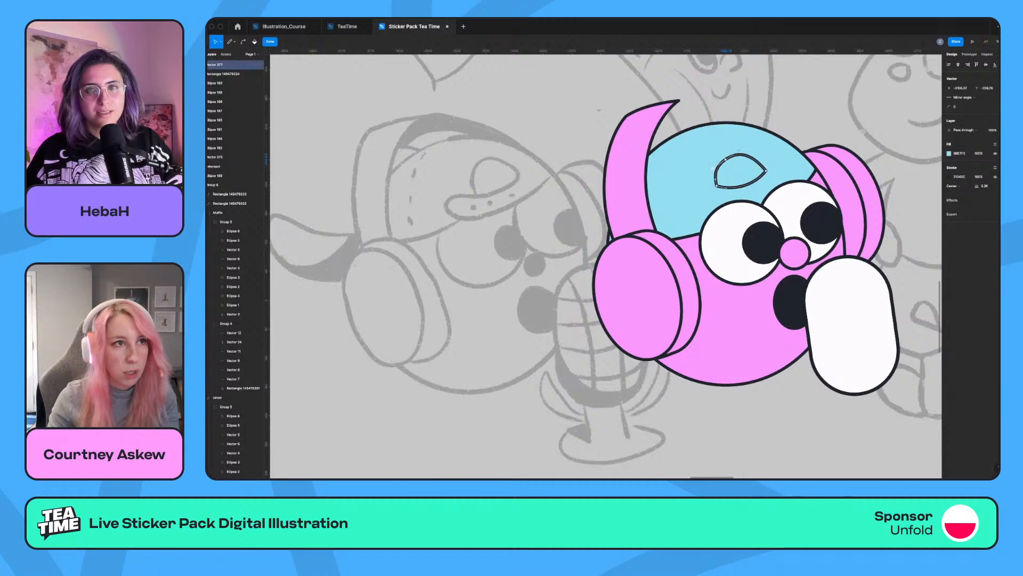
{"action": "left_click", "coordinate": [748, 158]}
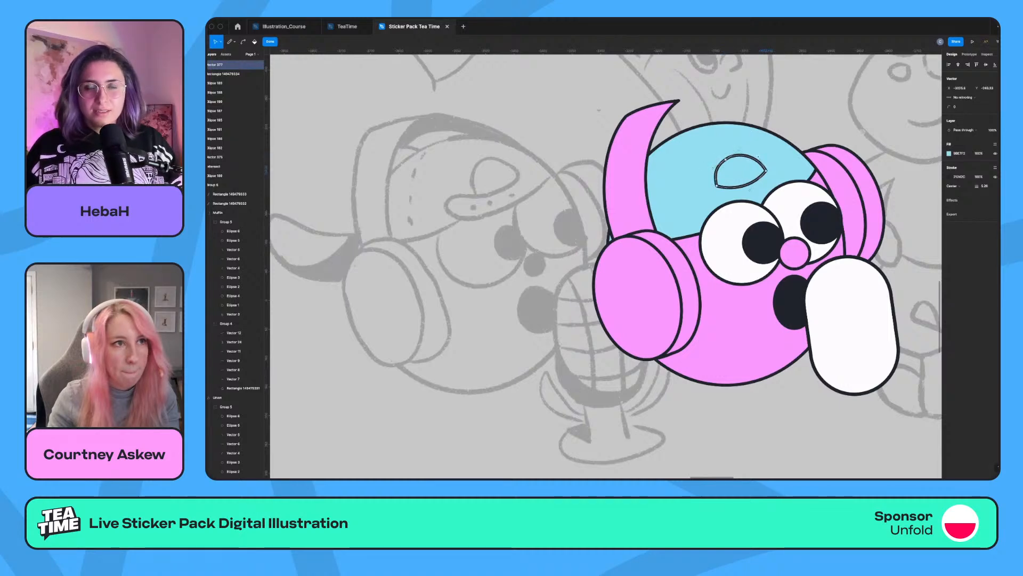
{"action": "left_click_drag", "start_coordinate": [717, 185], "coordinate": [743, 176]}
{"action": "key", "text": "Escape"}
{"action": "key", "text": "Escape"}
{"action": "key", "text": "i"}
{"action": "left_click", "coordinate": [738, 309]}
Draw an open curved outline with the Pen tool from the teardrop's lower-left corner, looping left and back down to the nearer eye.
{"action": "key", "text": "p"}
{"action": "left_click", "coordinate": [719, 190]}
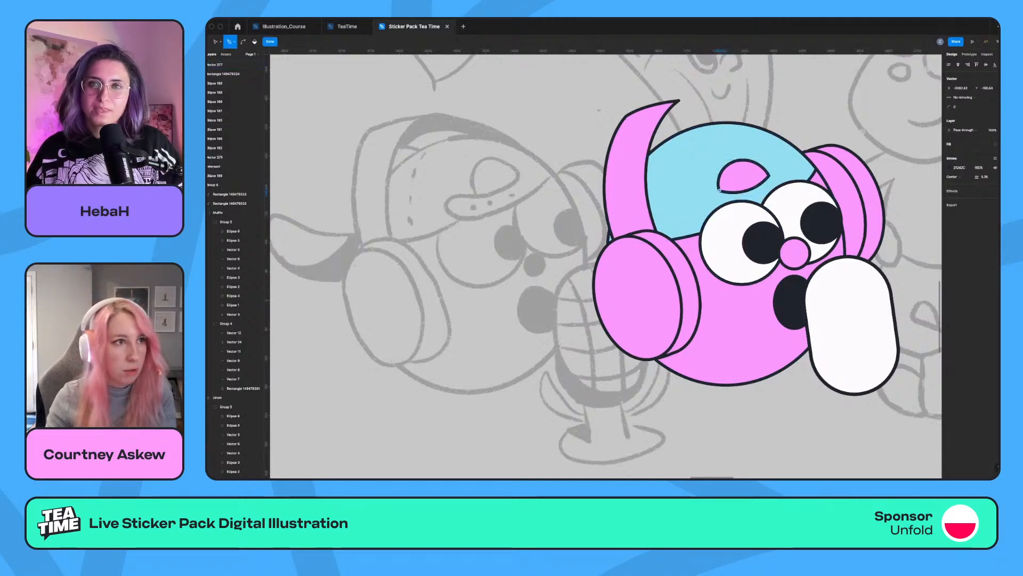
{"action": "left_click_drag", "start_coordinate": [689, 202], "coordinate": [691, 211]}
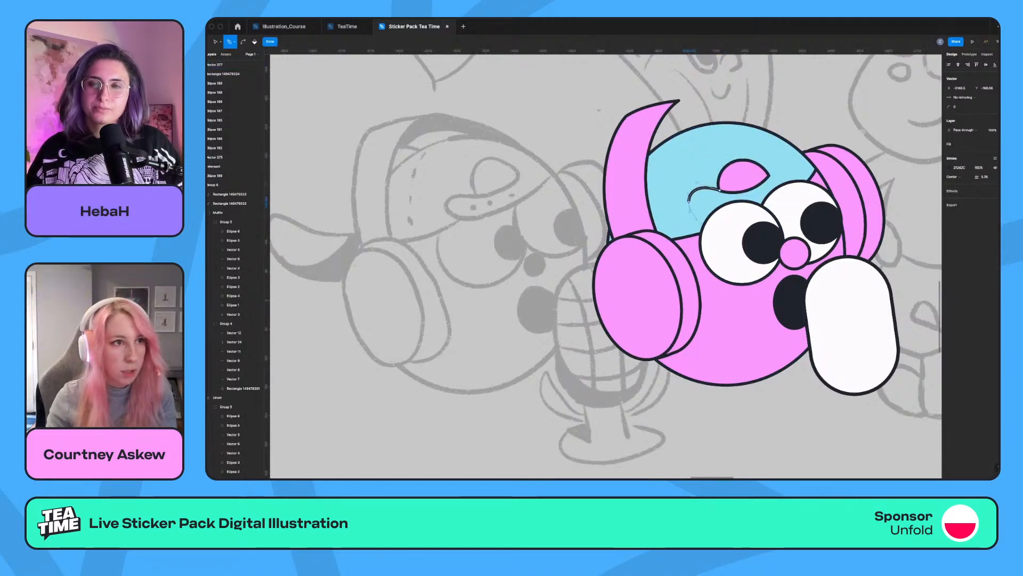
{"action": "left_click", "coordinate": [707, 220]}
{"action": "key", "text": "Escape"}
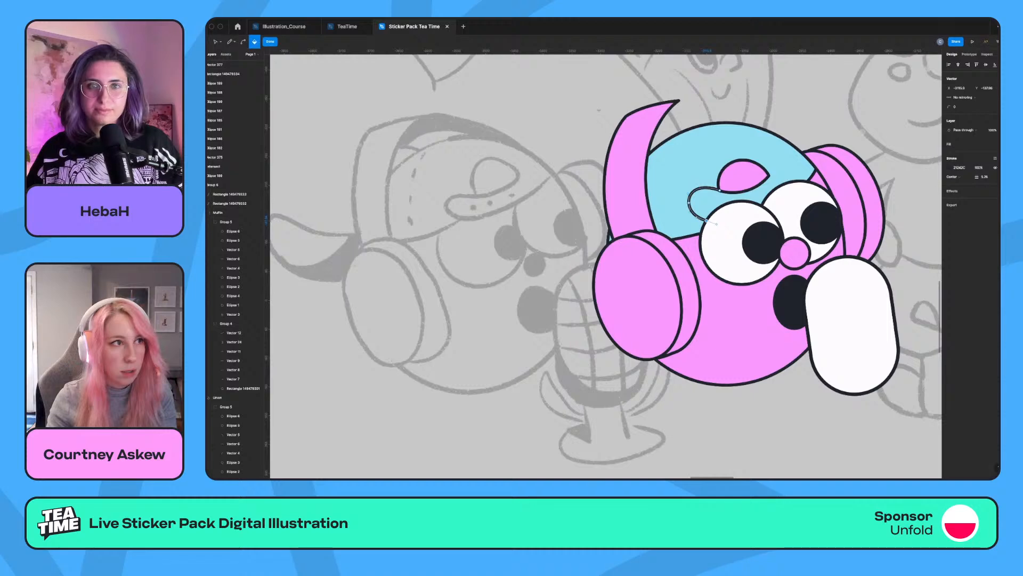
{"action": "key", "text": "Escape"}
{"action": "key", "text": "Escape"}
{"action": "scroll", "coordinate": [693, 187], "scroll_direction": "left", "scroll_amount": 1}
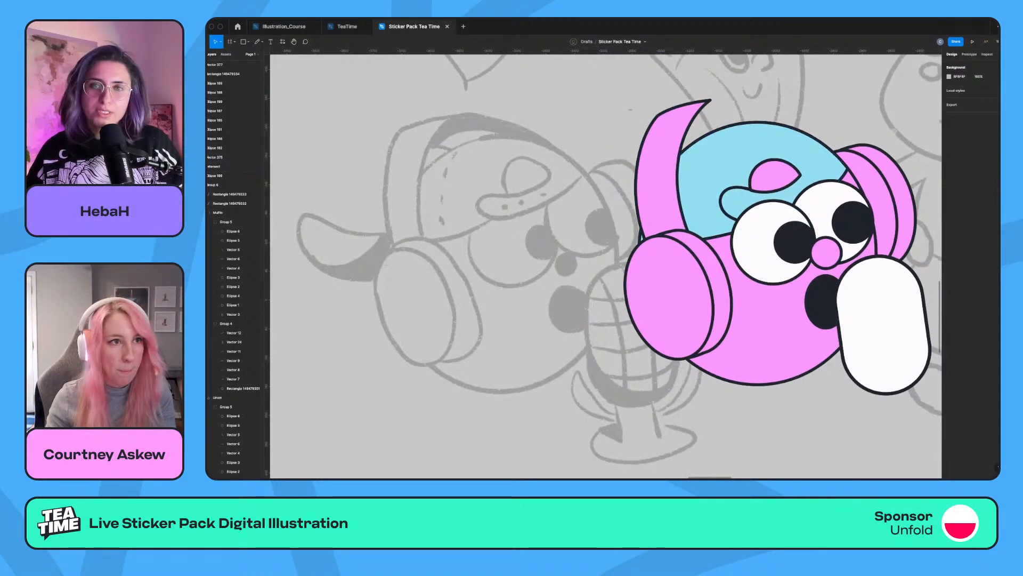
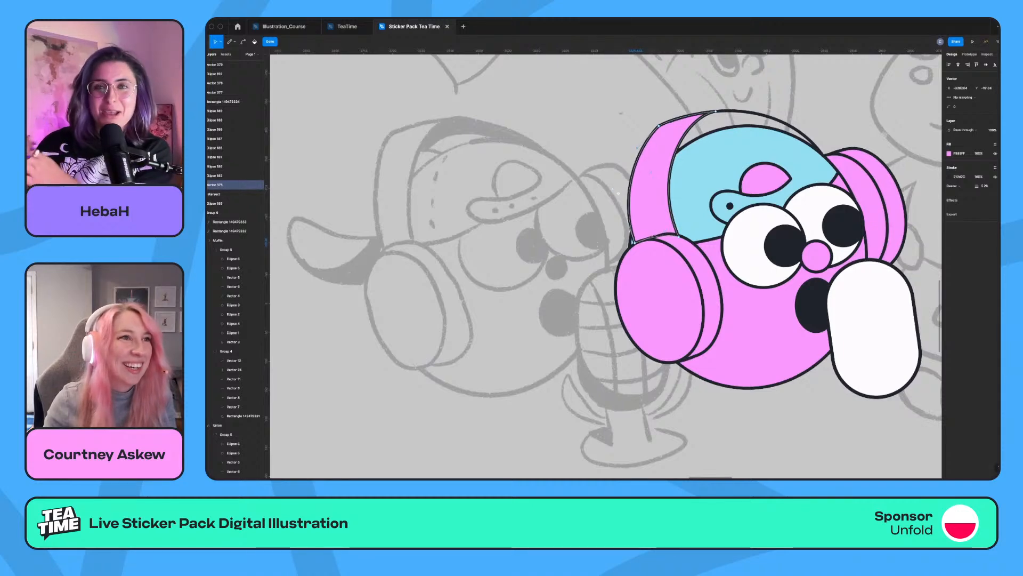
Widen the pink headband outward by moving its outer points and curve handles, and adjust the inner edge's lower curve handle.
{"action": "left_click_drag", "start_coordinate": [618, 198], "coordinate": [612, 200]}
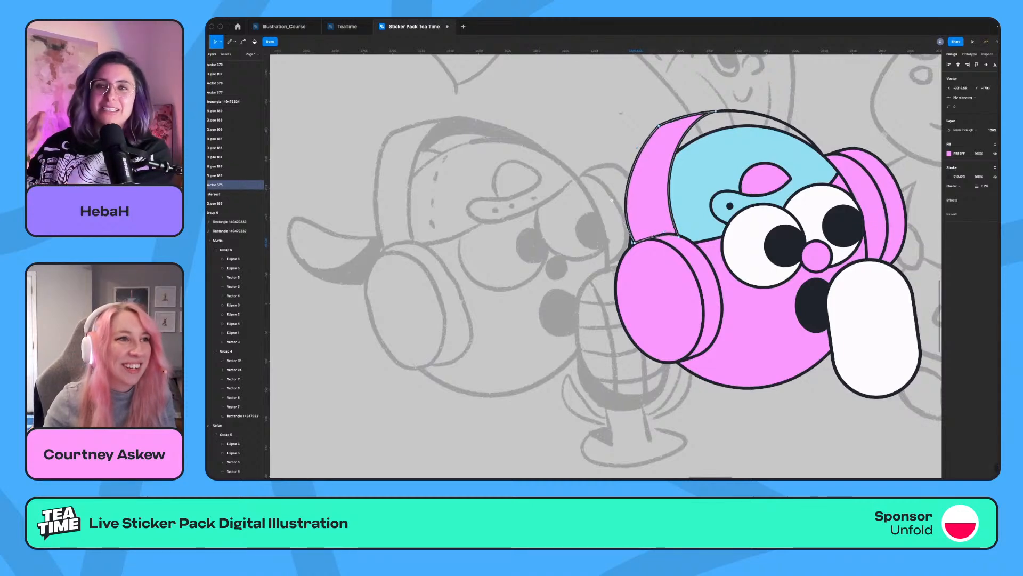
{"action": "left_click_drag", "start_coordinate": [634, 242], "coordinate": [630, 247]}
{"action": "left_click_drag", "start_coordinate": [659, 126], "coordinate": [652, 130]}
{"action": "left_click_drag", "start_coordinate": [607, 205], "coordinate": [614, 209]}
{"action": "key", "text": "Escape"}
{"action": "key", "text": "Escape"}
{"action": "key", "text": "Return"}
{"action": "left_click", "coordinate": [678, 236]}
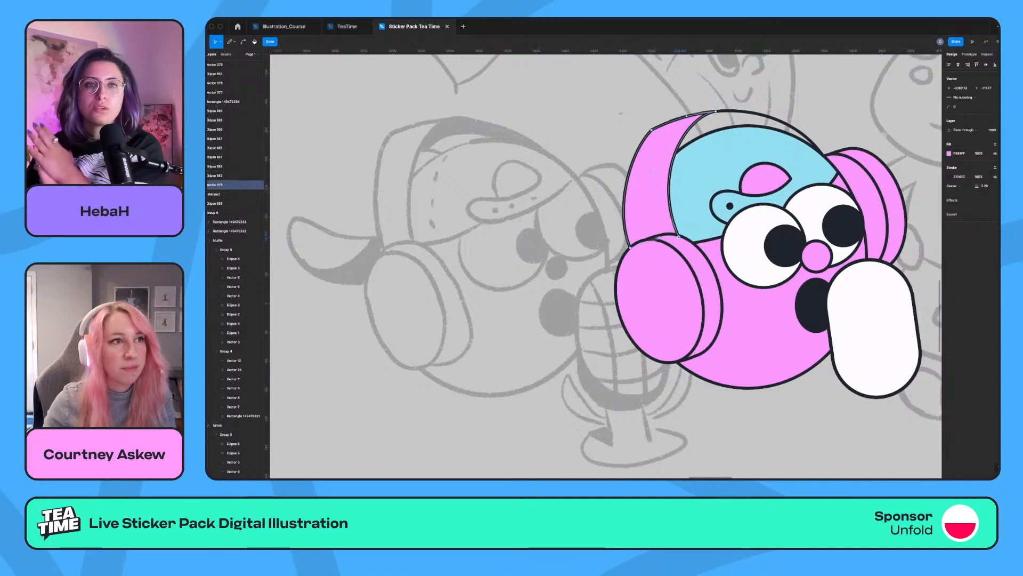
{"action": "left_click_drag", "start_coordinate": [651, 172], "coordinate": [652, 182]}
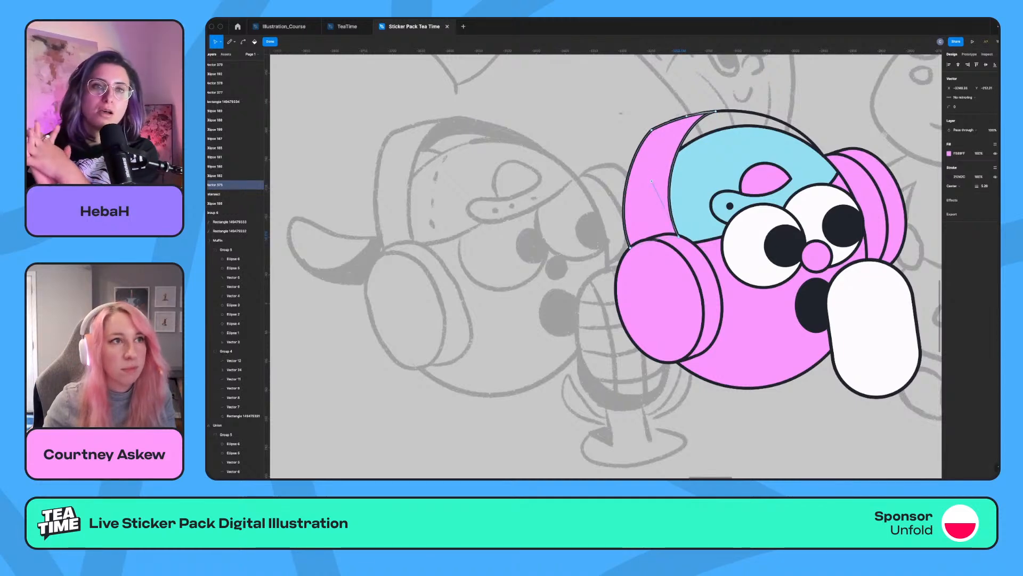
{"action": "key", "text": "Escape"}
{"action": "key", "text": "Escape"}
{"action": "key", "text": "Escape"}
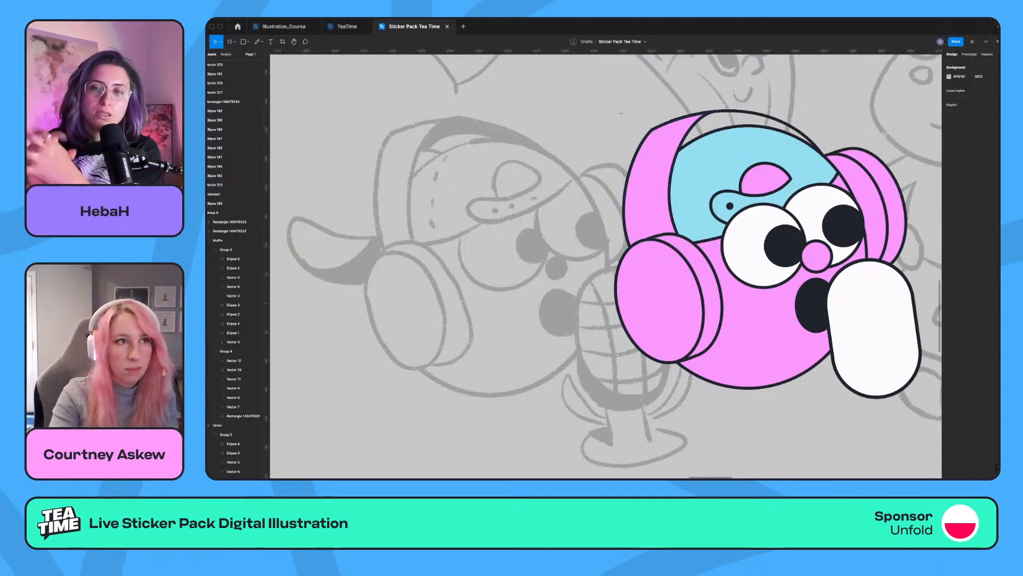
Extend the thin headband line down to the near ear cup by moving its upper endpoint, and reshape its curve over the cap.
{"action": "key", "text": "super+minus"}
{"action": "key", "text": "super+minus"}
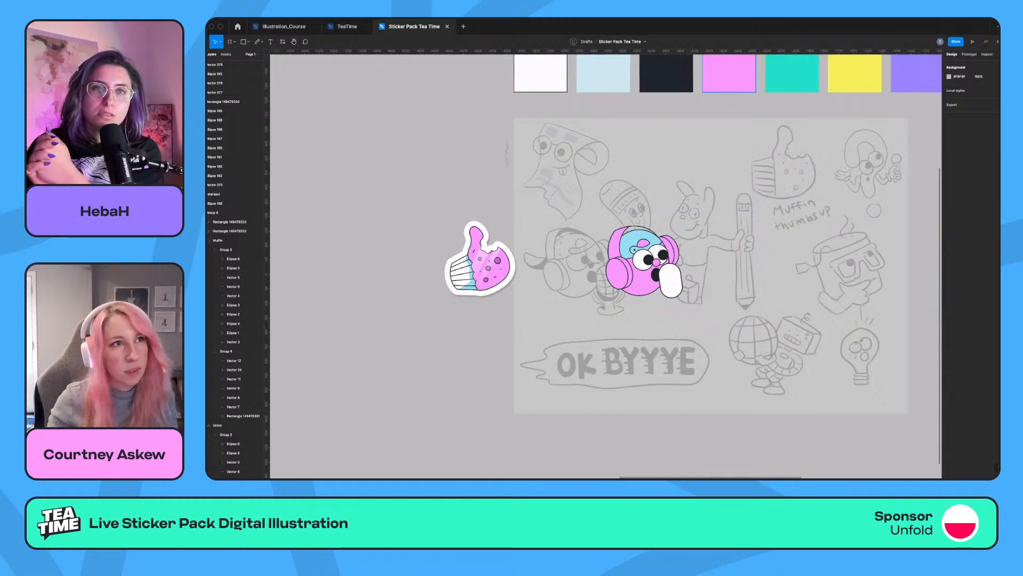
{"action": "key", "text": "super+plus"}
{"action": "key", "text": "super+plus"}
{"action": "left_click", "coordinate": [704, 115]}
{"action": "double_click", "coordinate": [746, 112]}
{"action": "left_click_drag", "start_coordinate": [716, 111], "coordinate": [676, 234]}
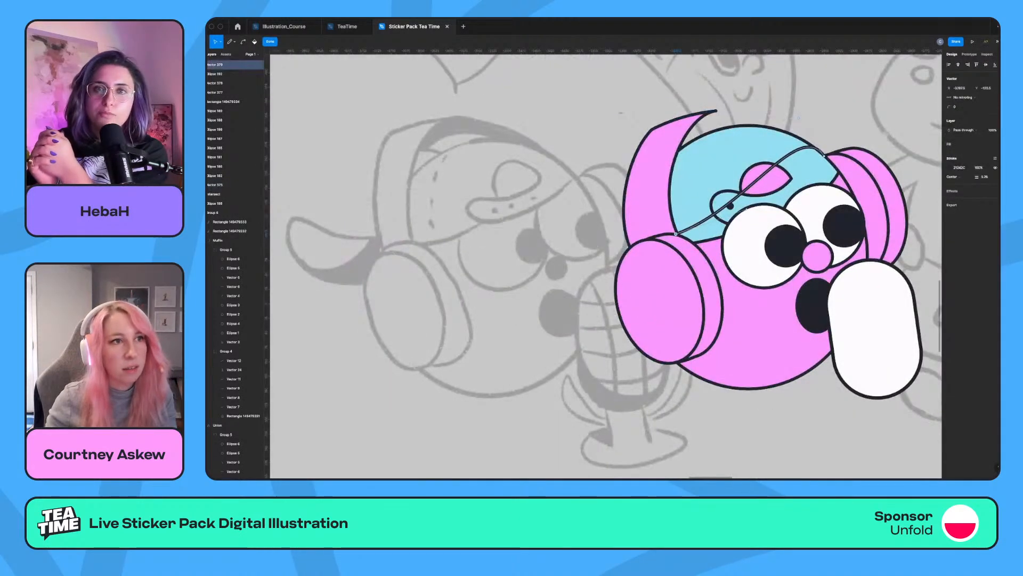
{"action": "left_click_drag", "start_coordinate": [746, 209], "coordinate": [641, 55]}
{"action": "left_click_drag", "start_coordinate": [799, 119], "coordinate": [800, 110]}
{"action": "left_click", "coordinate": [675, 234]}
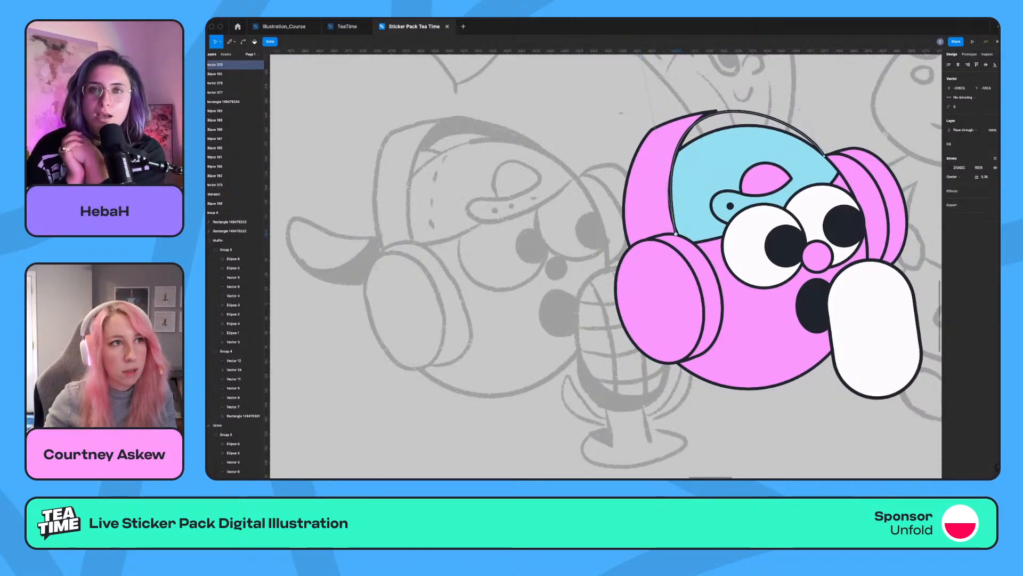
Align the pink headband's inner edge with the thin line by moving its lower inner corner, tip point and curve handle.
{"action": "key", "text": "Escape"}
{"action": "double_click", "coordinate": [655, 203]}
{"action": "left_click_drag", "start_coordinate": [678, 237], "coordinate": [677, 234]}
{"action": "left_click_drag", "start_coordinate": [651, 180], "coordinate": [657, 160]}
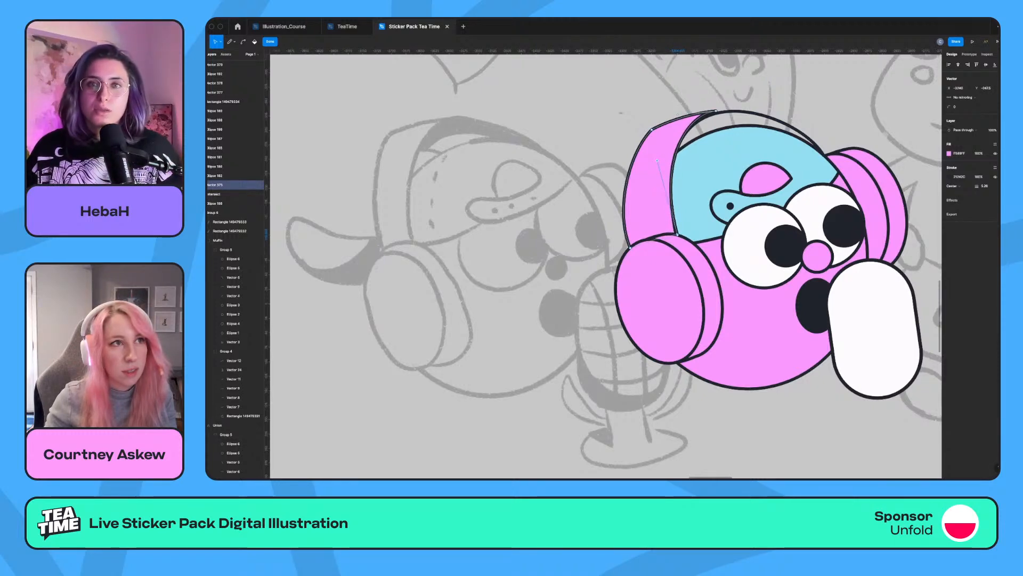
{"action": "left_click_drag", "start_coordinate": [716, 110], "coordinate": [722, 112]}
{"action": "left_click_drag", "start_coordinate": [657, 161], "coordinate": [656, 148]}
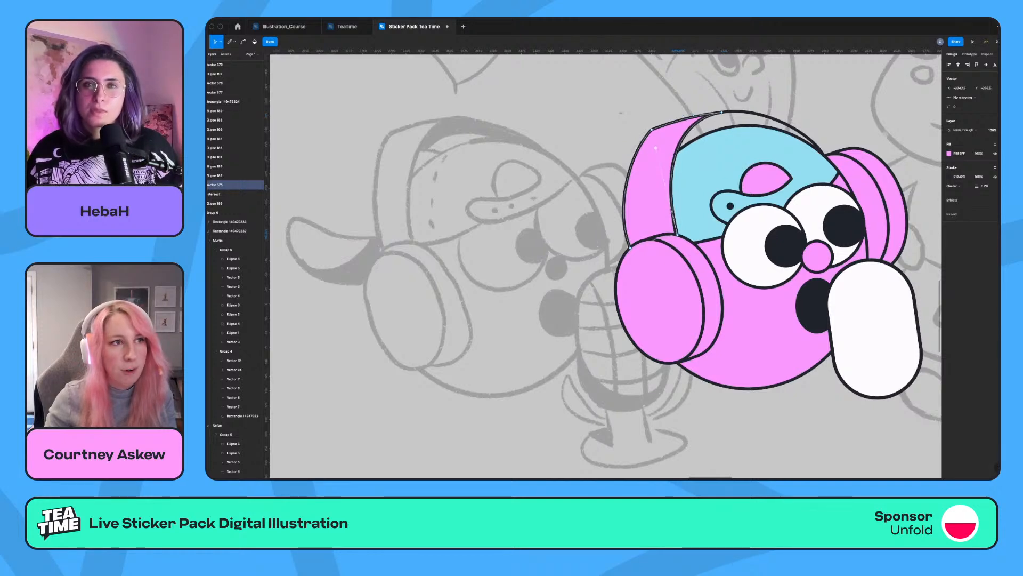
{"action": "left_click_drag", "start_coordinate": [677, 235], "coordinate": [676, 234]}
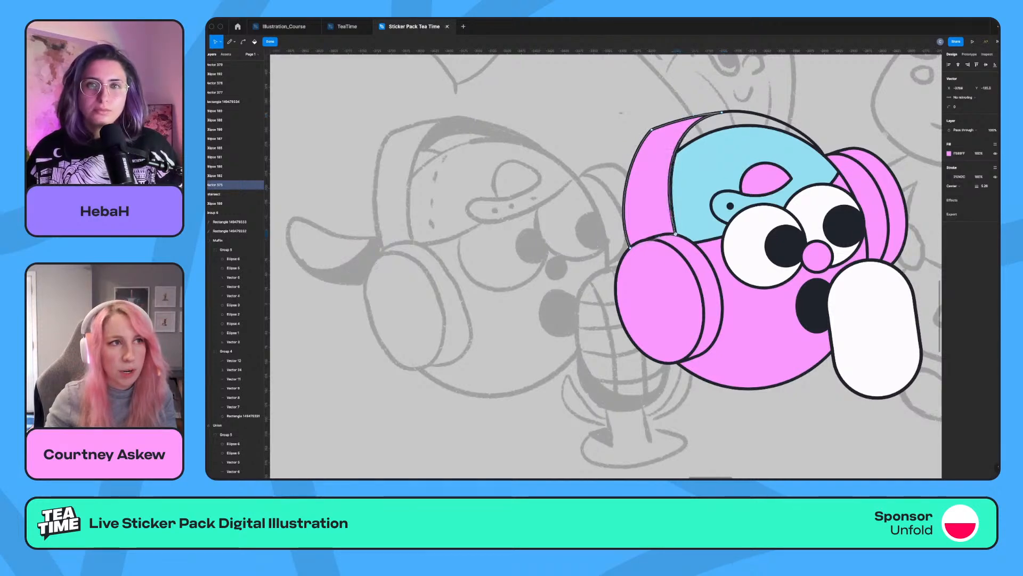
{"action": "left_click_drag", "start_coordinate": [654, 146], "coordinate": [658, 143]}
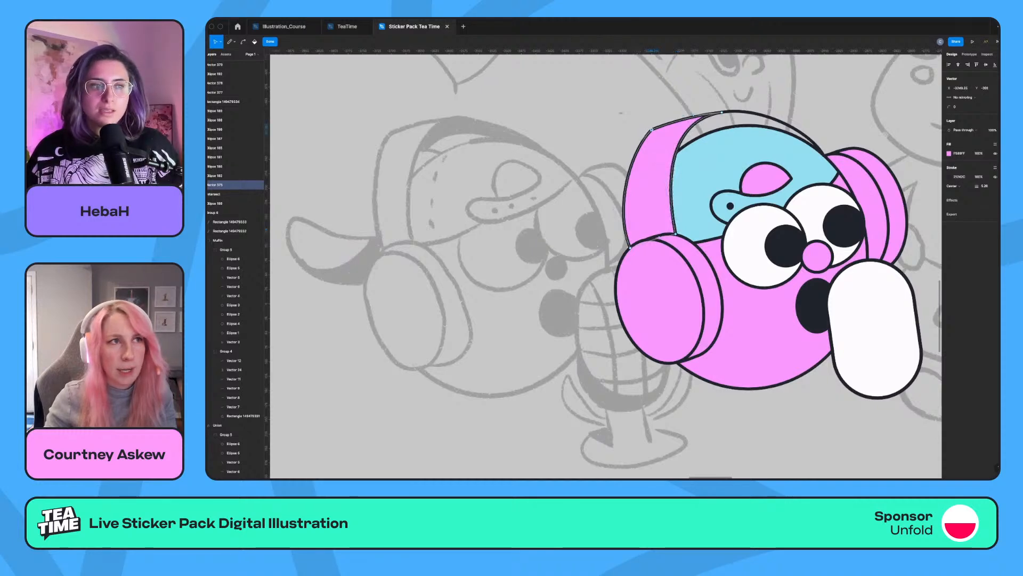
Round the pink headband's upper outer corner with a corner radius and refine the outer edge down to the ear cup.
{"action": "left_click_drag", "start_coordinate": [651, 129], "coordinate": [652, 135]}
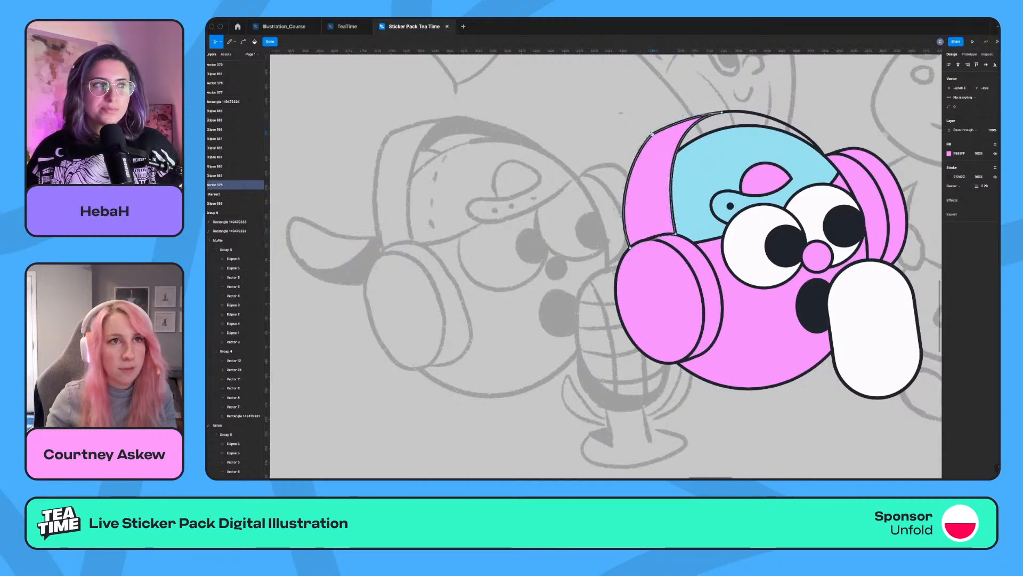
{"action": "left_click_drag", "start_coordinate": [949, 107], "coordinate": [995, 104]}
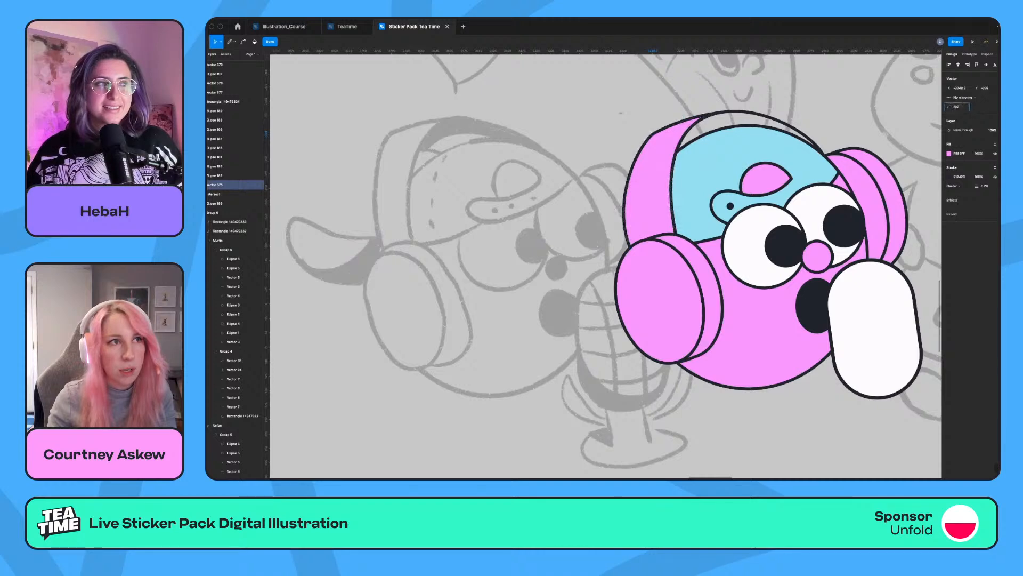
{"action": "left_click_drag", "start_coordinate": [320, 116], "coordinate": [437, 127]}
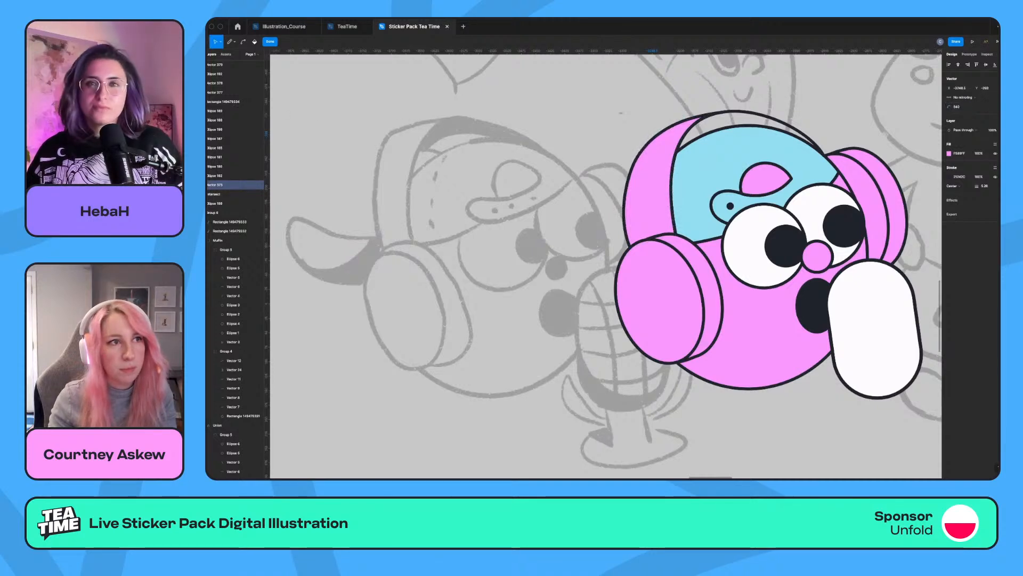
{"action": "left_click", "coordinate": [629, 250]}
{"action": "left_click", "coordinate": [621, 205]}
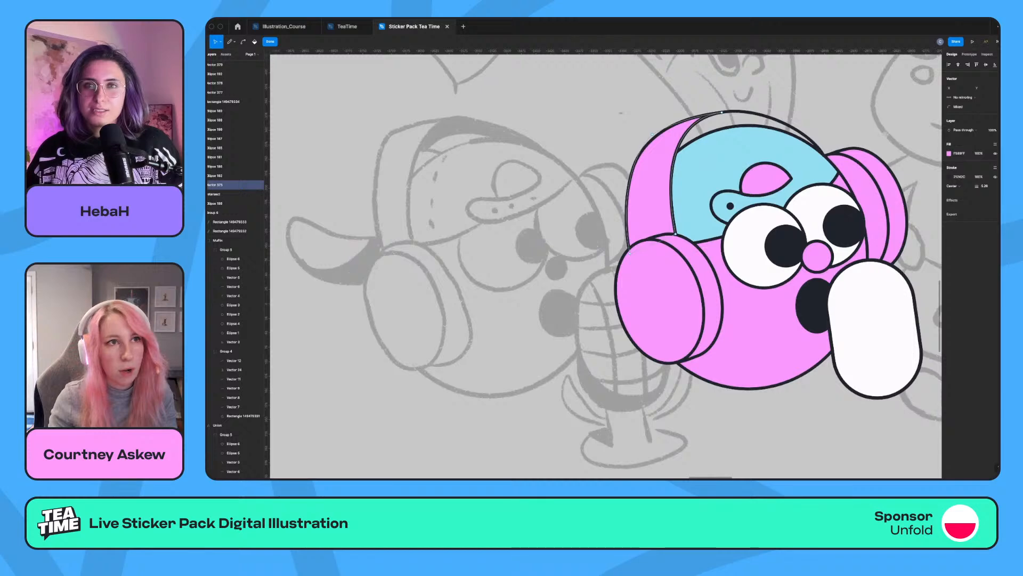
{"action": "key", "text": "Escape"}
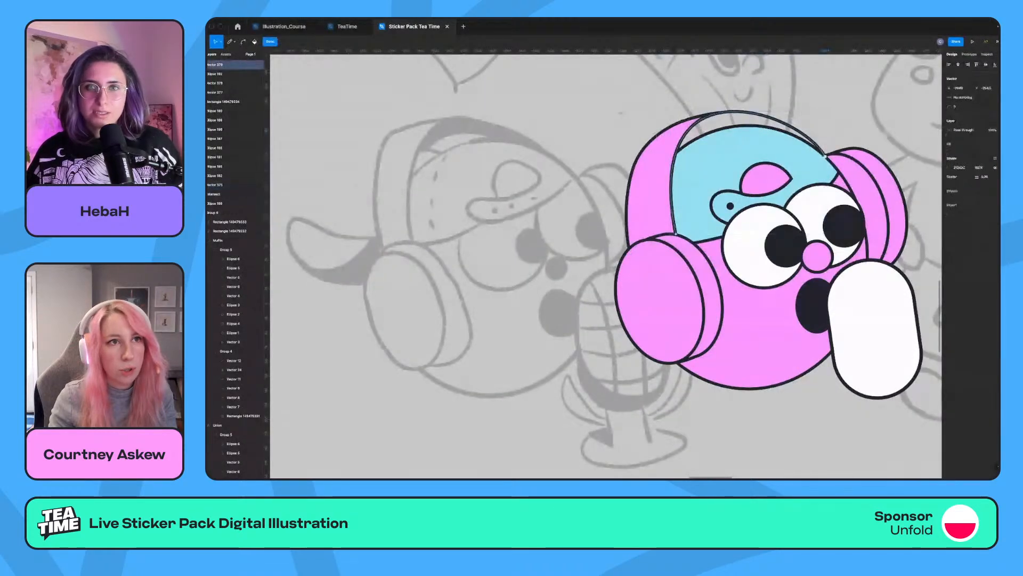
{"action": "key", "text": "Escape"}
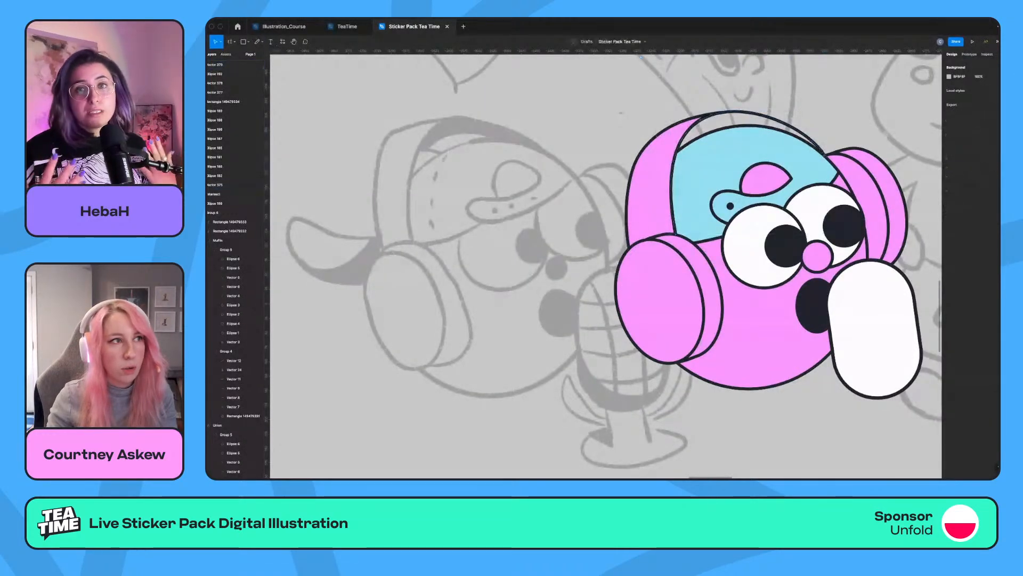
Adjust the curve handle at the far ear cup end of the thin headband line to smooth its arc over the cap.
{"action": "scroll", "coordinate": [709, 181], "scroll_direction": "down", "scroll_amount": 1}
{"action": "scroll", "coordinate": [709, 181], "scroll_direction": "left", "scroll_amount": 1}
{"action": "scroll", "coordinate": [709, 182], "scroll_direction": "up", "scroll_amount": 1}
{"action": "scroll", "coordinate": [709, 181], "scroll_direction": "left", "scroll_amount": 1}
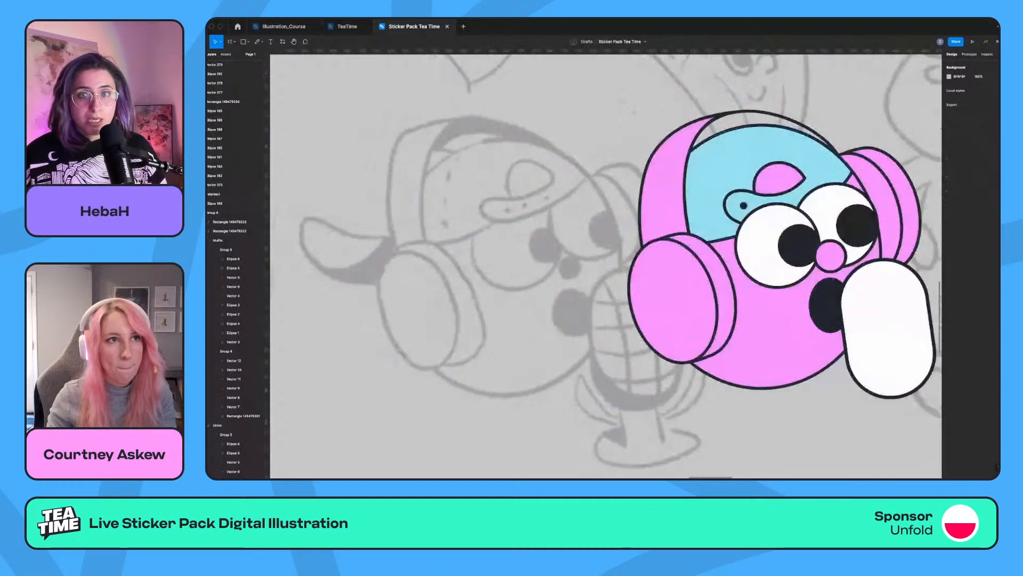
{"action": "double_click", "coordinate": [687, 186]}
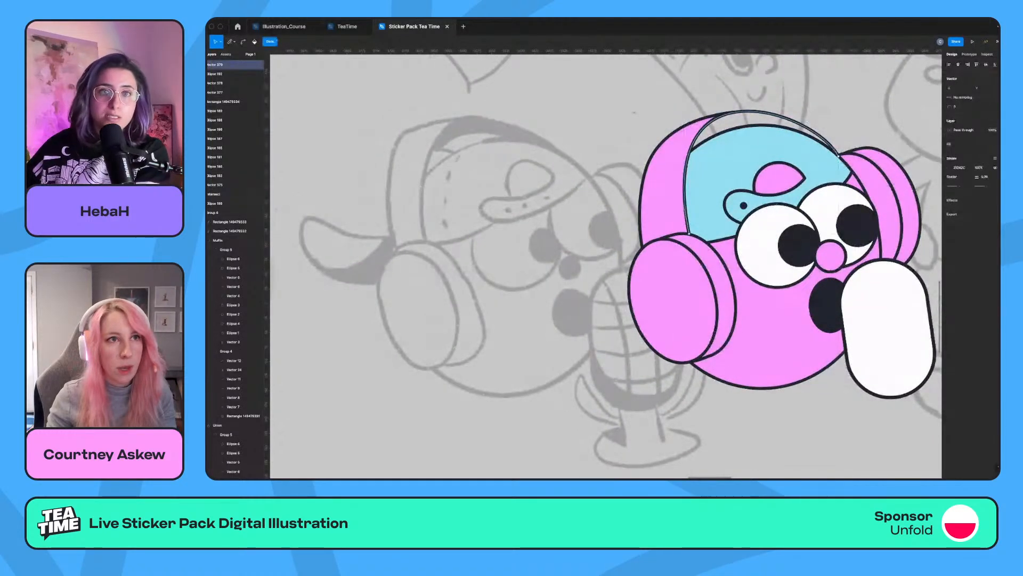
{"action": "left_click", "coordinate": [838, 156]}
{"action": "left_click_drag", "start_coordinate": [816, 115], "coordinate": [807, 114]}
{"action": "key", "text": "Escape"}
{"action": "key", "text": "Escape"}
{"action": "key", "text": "Escape"}
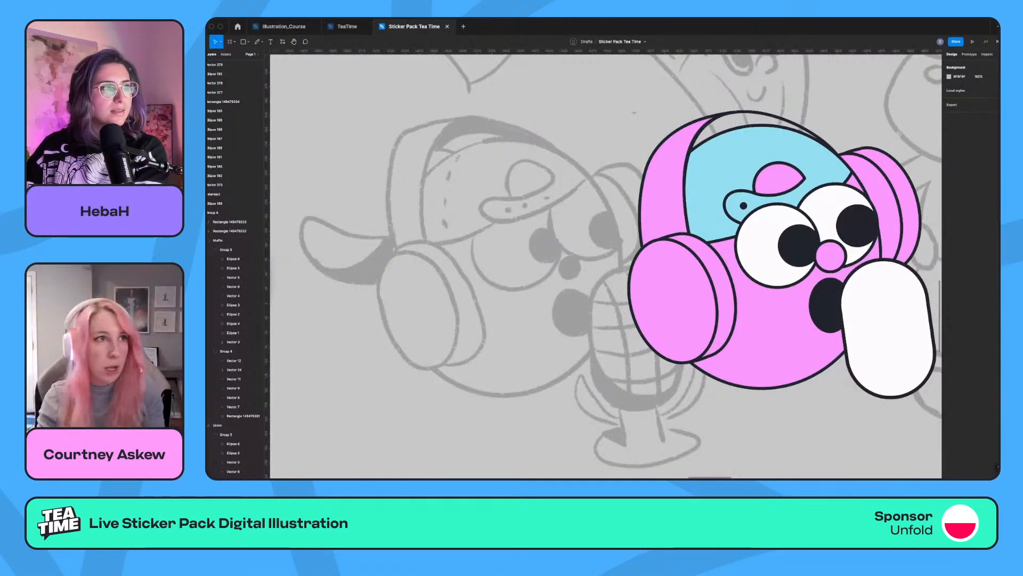
Draw a shape with the Pen tool along the headband's arc to the far ear cup and back across the cap.
{"action": "key", "text": "p"}
{"action": "left_click", "coordinate": [686, 143]}
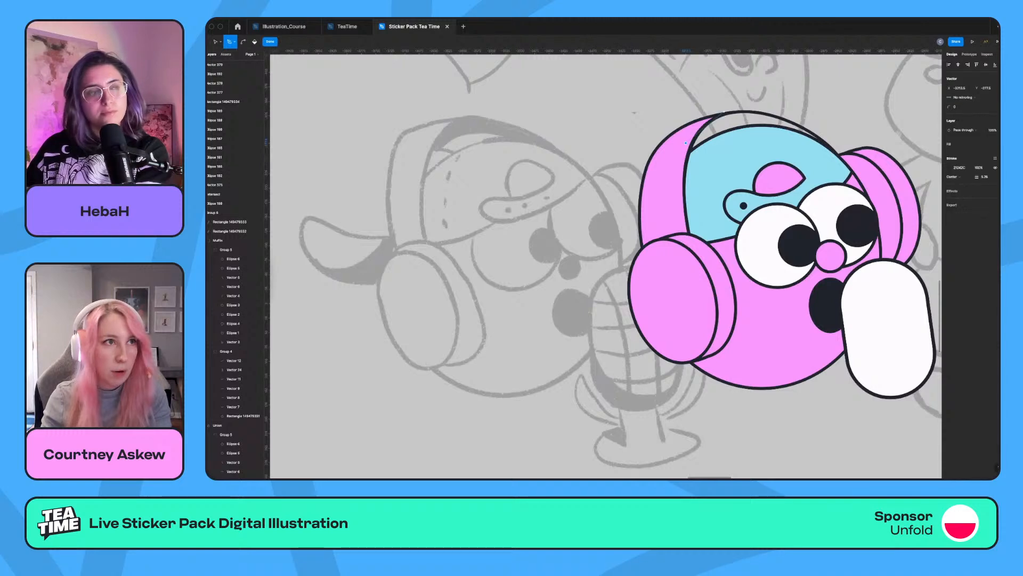
{"action": "left_click_drag", "start_coordinate": [831, 149], "coordinate": [856, 183]}
{"action": "left_click", "coordinate": [629, 186]}
{"action": "key", "text": "super+z"}
{"action": "left_click", "coordinate": [680, 166]}
{"action": "left_click", "coordinate": [685, 143]}
{"action": "key", "text": "super+z"}
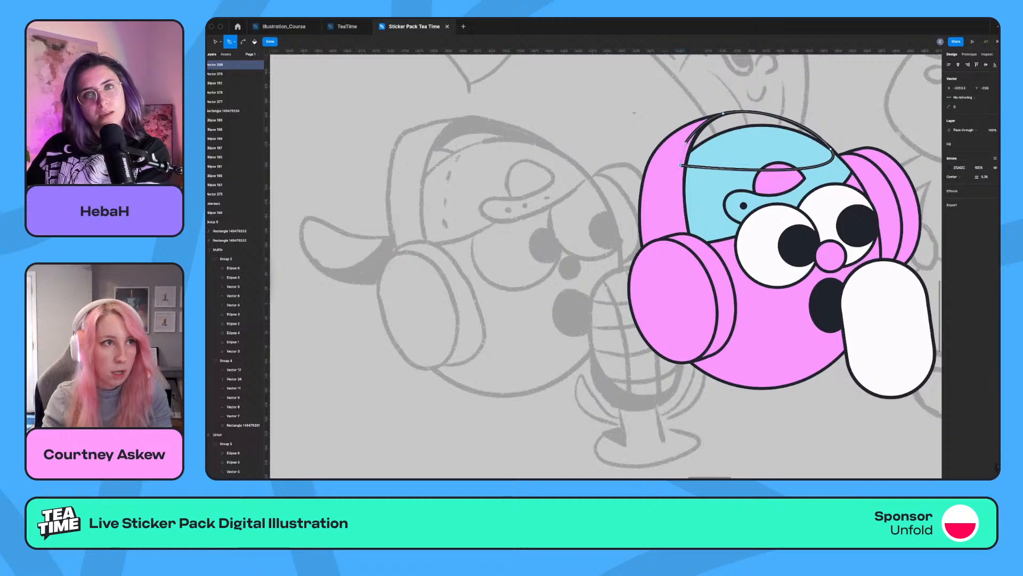
Swap the new shape's stroke for a solid dark fill and place it behind the cap as the headband's underside.
{"action": "key", "text": "shift+x"}
{"action": "key", "text": "Escape"}
{"action": "key", "text": "Escape"}
{"action": "right_click", "coordinate": [740, 136]}
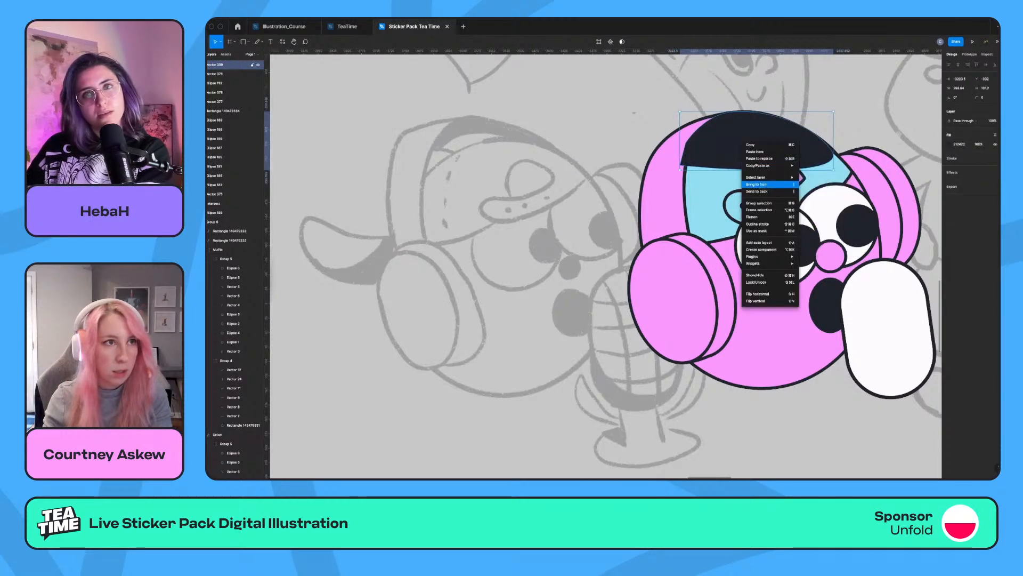
{"action": "left_click", "coordinate": [763, 206]}
{"action": "key", "text": "super+]"}
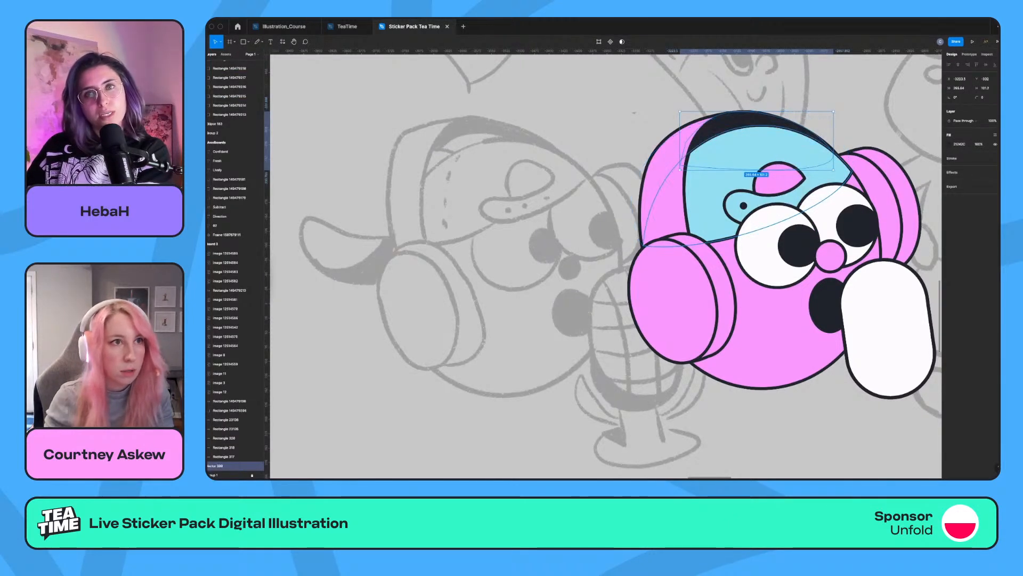
{"action": "key", "text": "Escape"}
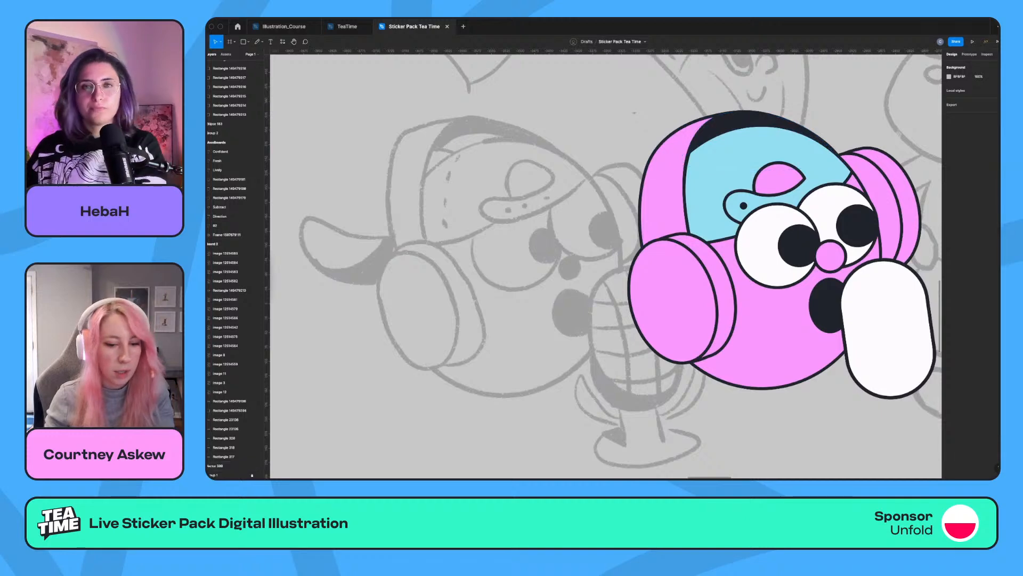
Draw a closed, rounded cap brim with the Pen tool, extending outward from the head behind the near ear cup.
{"action": "key", "text": "p"}
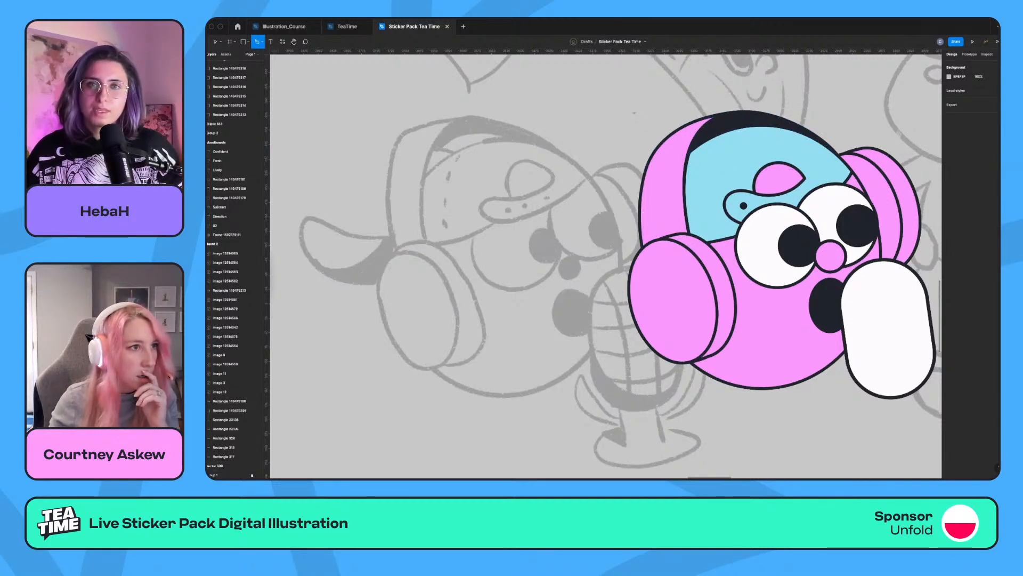
{"action": "left_click", "coordinate": [642, 211]}
{"action": "left_click_drag", "start_coordinate": [532, 214], "coordinate": [500, 252]}
{"action": "left_click_drag", "start_coordinate": [645, 291], "coordinate": [770, 294]}
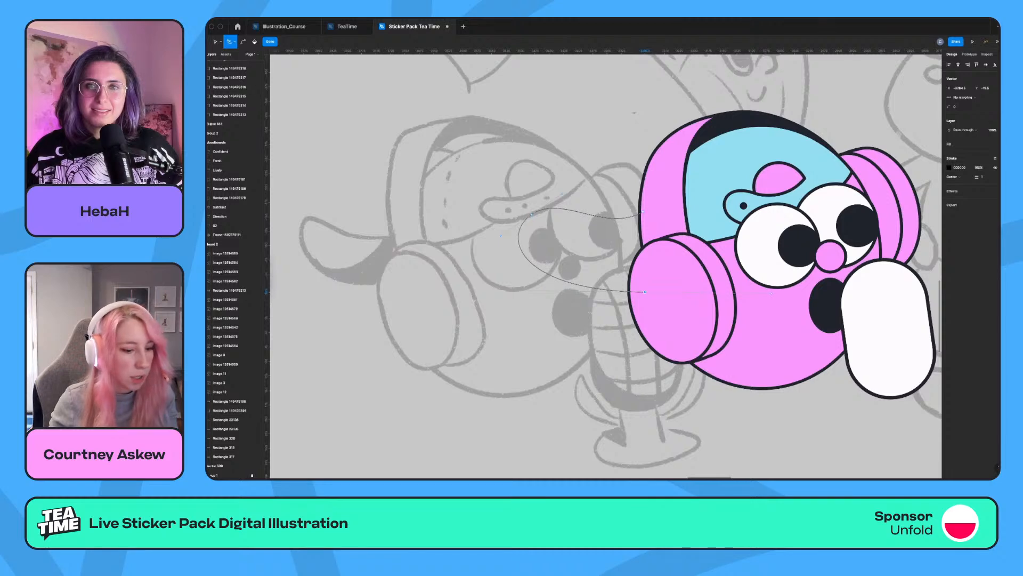
{"action": "left_click", "coordinate": [642, 212]}
Apply the pink headband's copied fill and outline to the cap brim and send the brim behind the head and headphones.
{"action": "left_click", "coordinate": [660, 194]}
{"action": "key", "text": "super+alt+c"}
{"action": "left_click", "coordinate": [651, 255]}
{"action": "key", "text": "super+alt+v"}
{"action": "key", "text": "super+bracketleft"}
{"action": "key", "text": "super+bracketleft"}
{"action": "key", "text": "super+bracketleft"}
{"action": "key", "text": "super+bracketleft"}
{"action": "key", "text": "super+bracketleft"}
{"action": "key", "text": "super+bracketleft"}
{"action": "key", "text": "super+bracketleft"}
{"action": "key", "text": "super+bracketleft"}
{"action": "key", "text": "super+bracketleft"}
{"action": "key", "text": "super+bracketleft"}
{"action": "key", "text": "super+bracketleft"}
{"action": "key", "text": "super+bracketleft"}
{"action": "key", "text": "super+bracketleft"}
{"action": "key", "text": "super+bracketleft"}
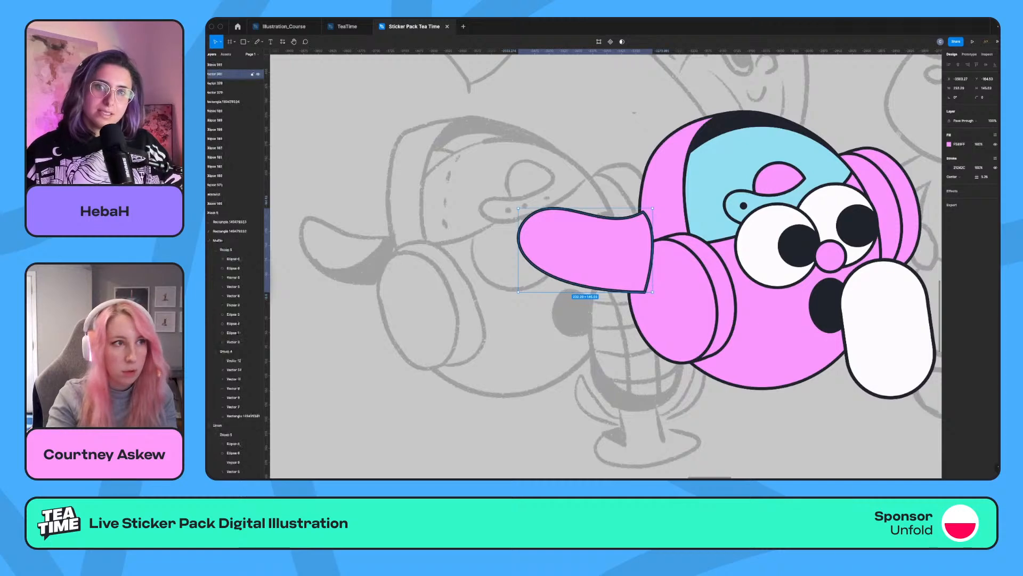
{"action": "key", "text": "super+bracketleft"}
{"action": "key", "text": "super+bracketleft"}
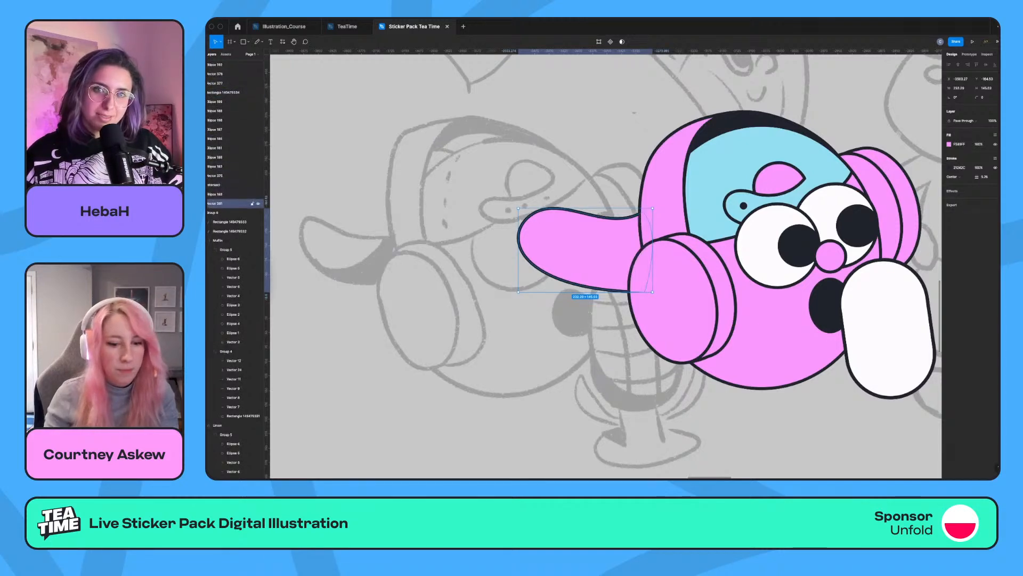
Fill the cap brim with the cap's blue and move it slightly up and closer to the head.
{"action": "key", "text": "i"}
{"action": "left_click", "coordinate": [709, 195]}
{"action": "left_click_drag", "start_coordinate": [591, 247], "coordinate": [606, 226]}
{"action": "scroll", "coordinate": [606, 227], "scroll_direction": "up", "scroll_amount": 1}
{"action": "scroll", "coordinate": [606, 227], "scroll_direction": "up", "scroll_amount": 1}
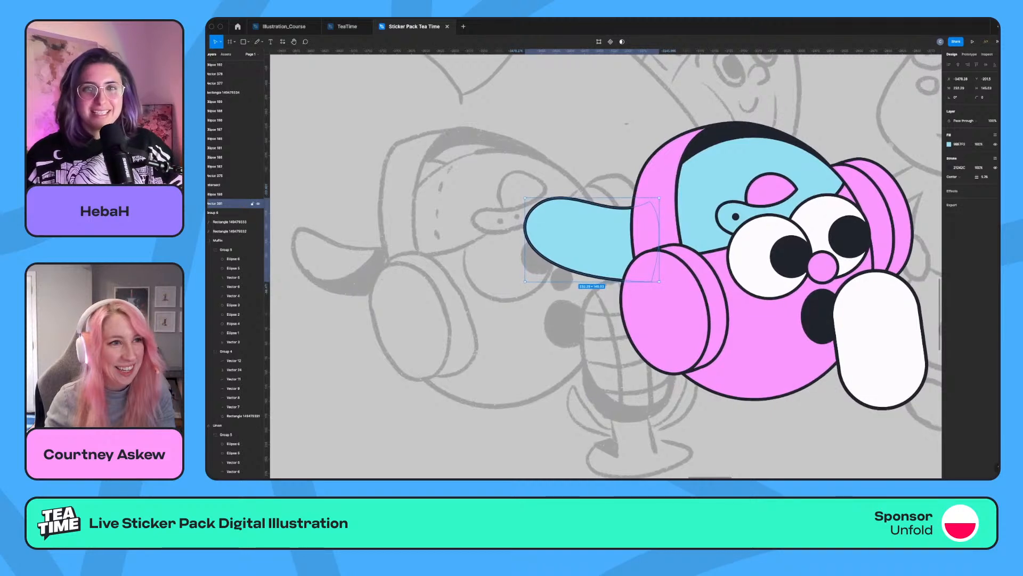
Refine the cap brim's upper edge by adjusting its tip point and curve handles, and nudge the brim closer to the head.
{"action": "key", "text": "Return"}
{"action": "left_click_drag", "start_coordinate": [537, 204], "coordinate": [538, 200]}
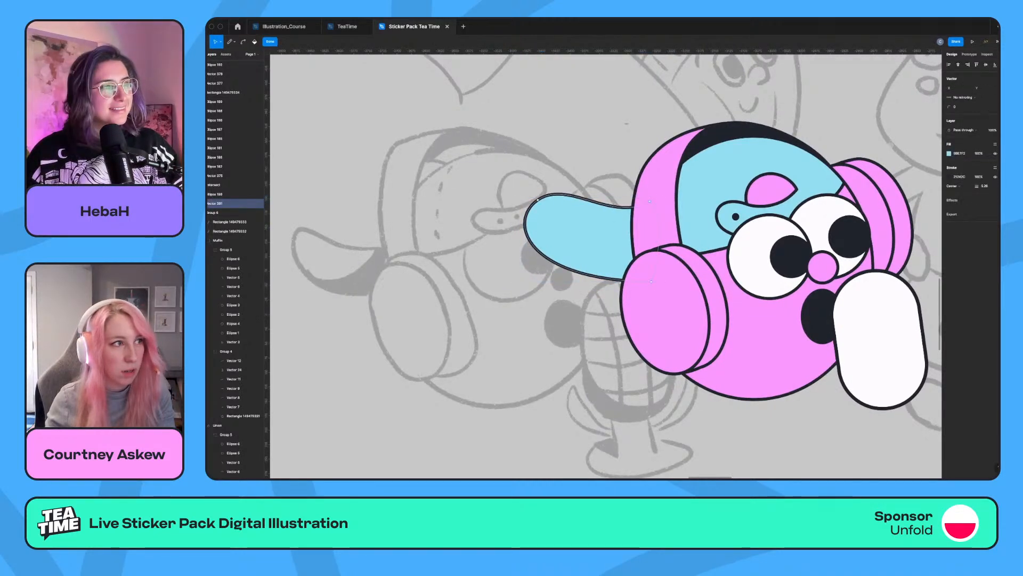
{"action": "mouse_move", "coordinate": [613, 222]}
{"action": "left_mouse_down"}
{"action": "mouse_move", "coordinate": [611, 240]}
{"action": "mouse_move", "coordinate": [623, 236]}
{"action": "left_mouse_up"}
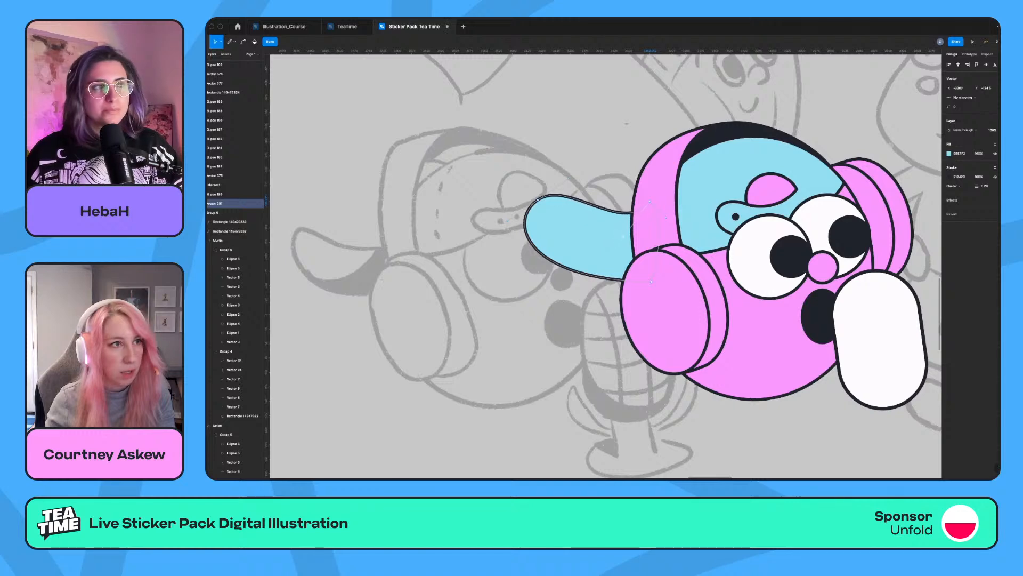
{"action": "key", "text": "Escape"}
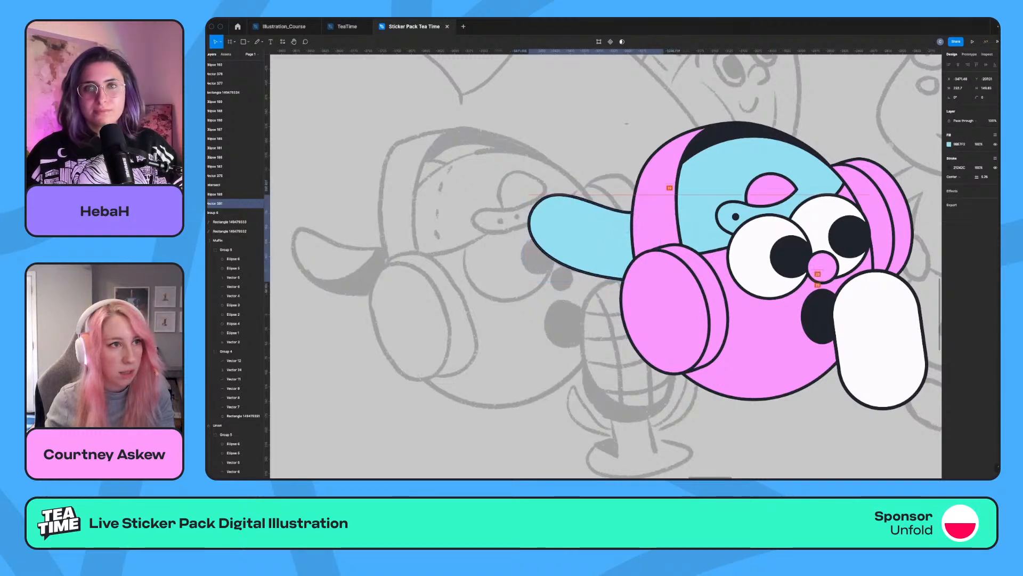
{"action": "key", "text": "Escape"}
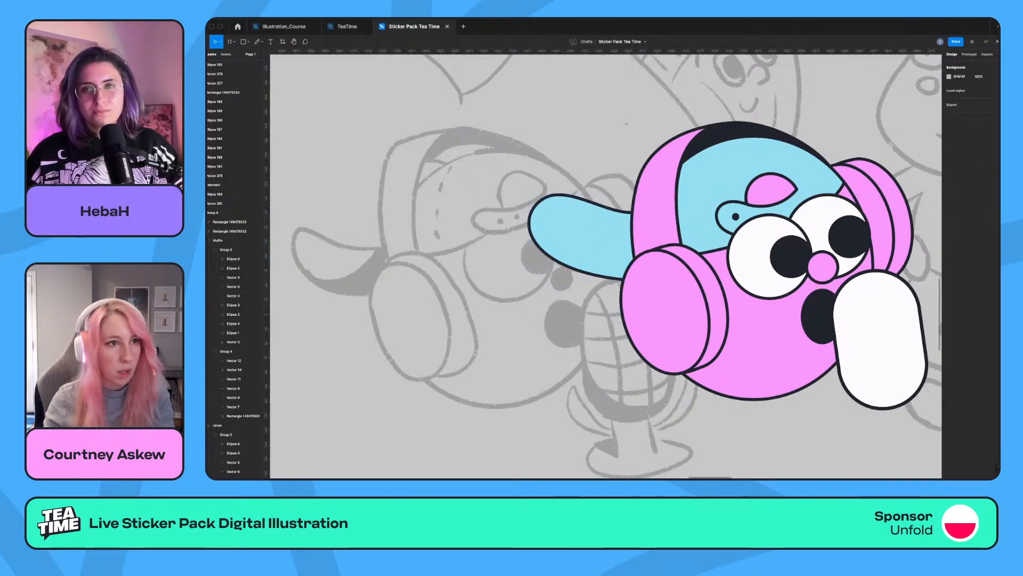
{"action": "scroll", "coordinate": [606, 266], "scroll_direction": "right", "scroll_amount": 5}
{"action": "scroll", "coordinate": [606, 266], "scroll_direction": "down", "scroll_amount": 3}
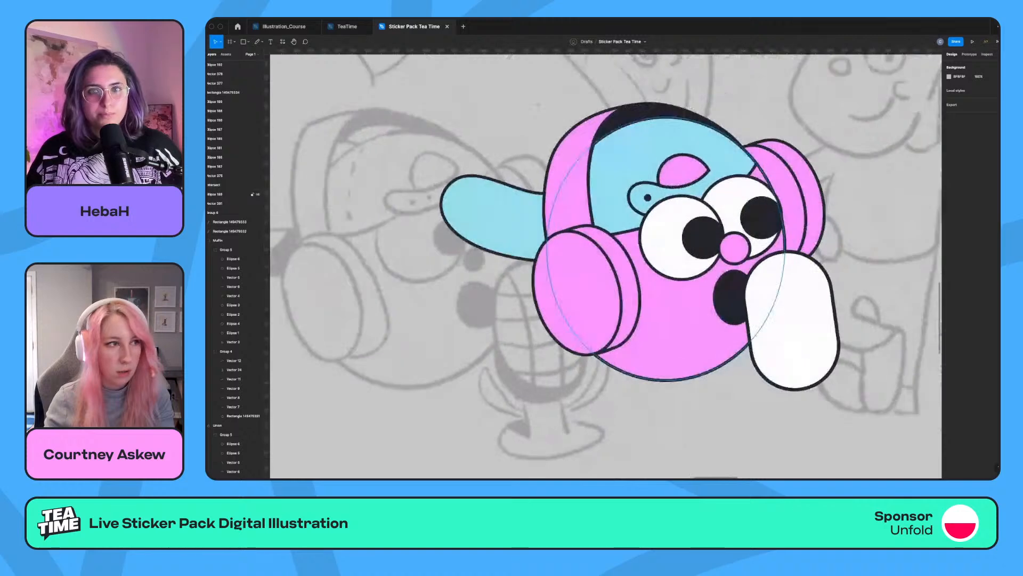
Draw a curved line with the Pen tool from top to bottom of the white microphone capsule, bowing toward its left side.
{"action": "scroll", "coordinate": [605, 265], "scroll_direction": "up", "scroll_amount": 2}
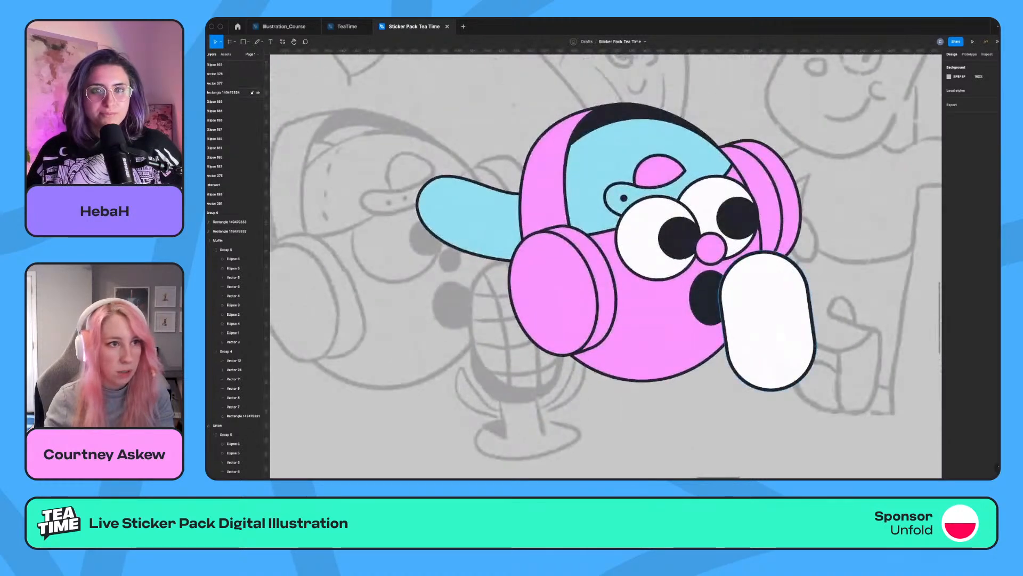
{"action": "left_click", "coordinate": [767, 320]}
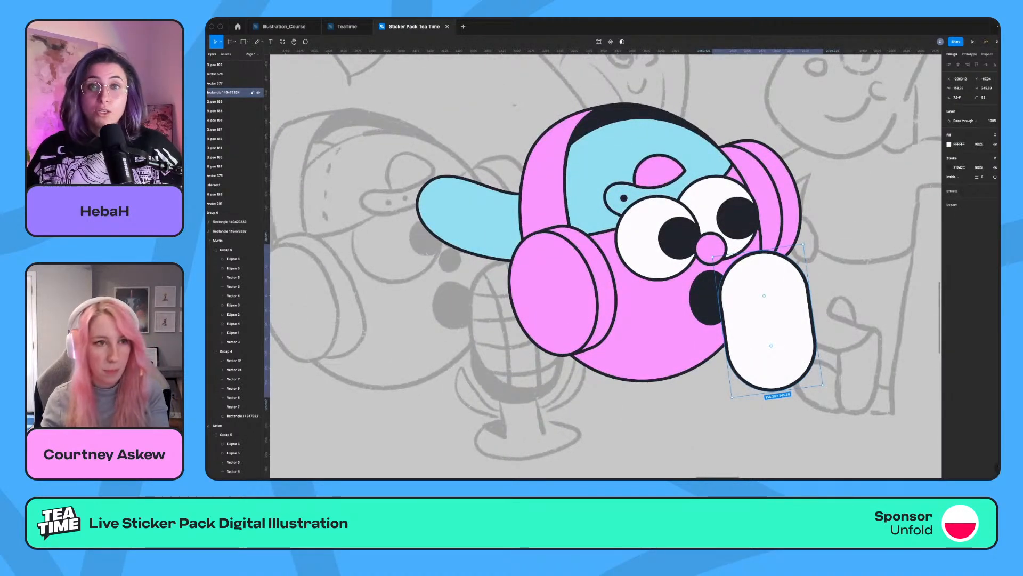
{"action": "key", "text": "p"}
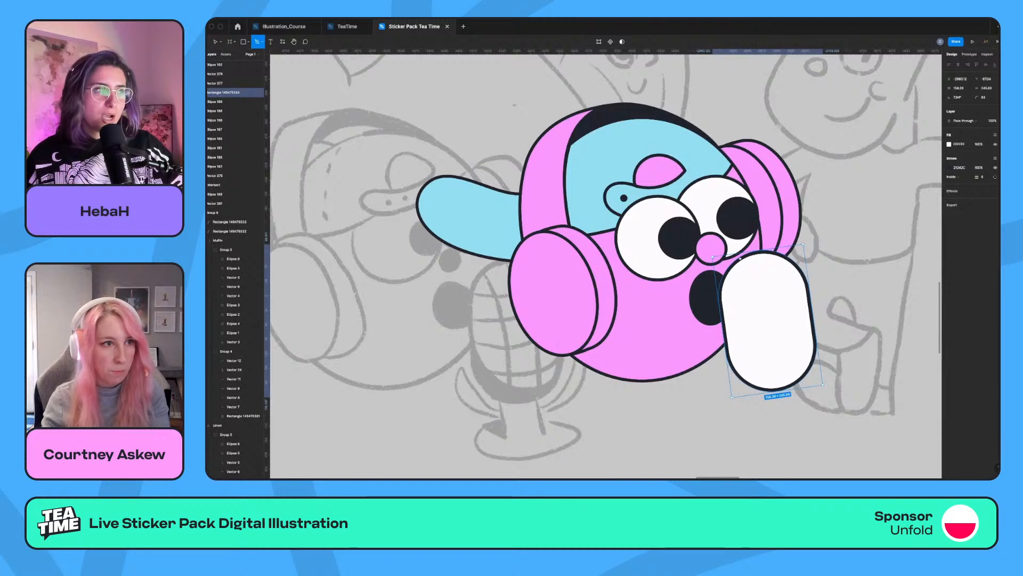
{"action": "left_click_drag", "start_coordinate": [740, 259], "coordinate": [729, 272]}
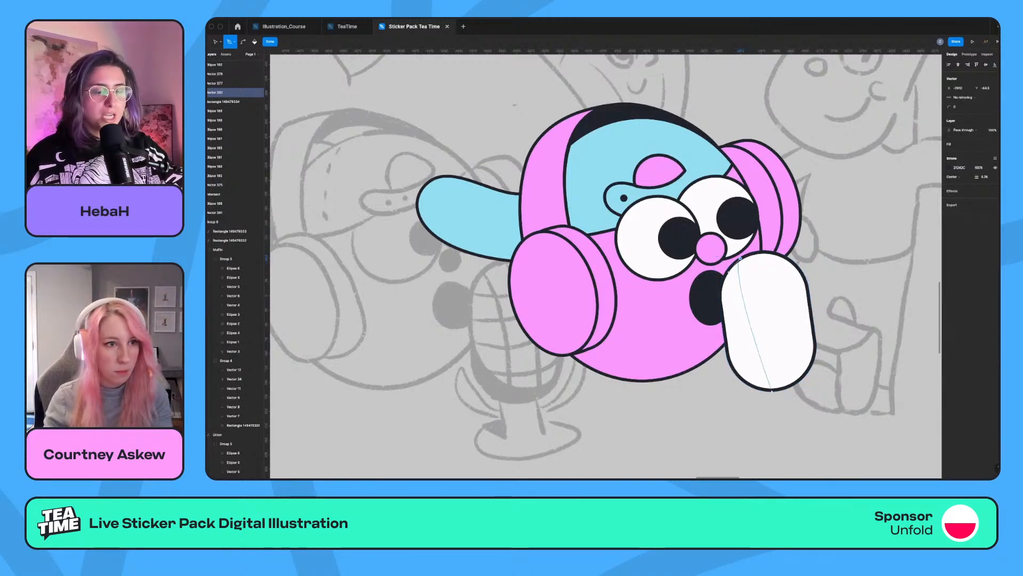
{"action": "left_click_drag", "start_coordinate": [764, 389], "coordinate": [783, 398]}
{"action": "key", "text": "Escape"}
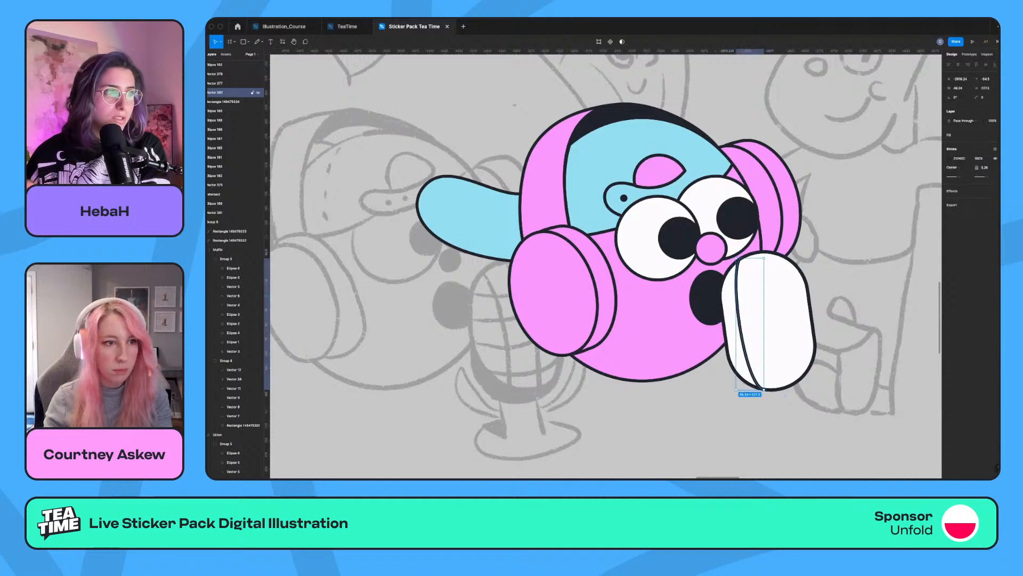
Duplicate the curved microphone line, flip it horizontally, and position and rotate it to follow the capsule's right side.
{"action": "key", "text": "super+v"}
{"action": "key", "text": "shift+h"}
{"action": "left_click_drag", "start_coordinate": [759, 322], "coordinate": [789, 319]}
{"action": "left_click_drag", "start_coordinate": [797, 390], "coordinate": [818, 382]}
{"action": "left_click_drag", "start_coordinate": [787, 322], "coordinate": [793, 319]}
{"action": "left_click_drag", "start_coordinate": [796, 386], "coordinate": [794, 381]}
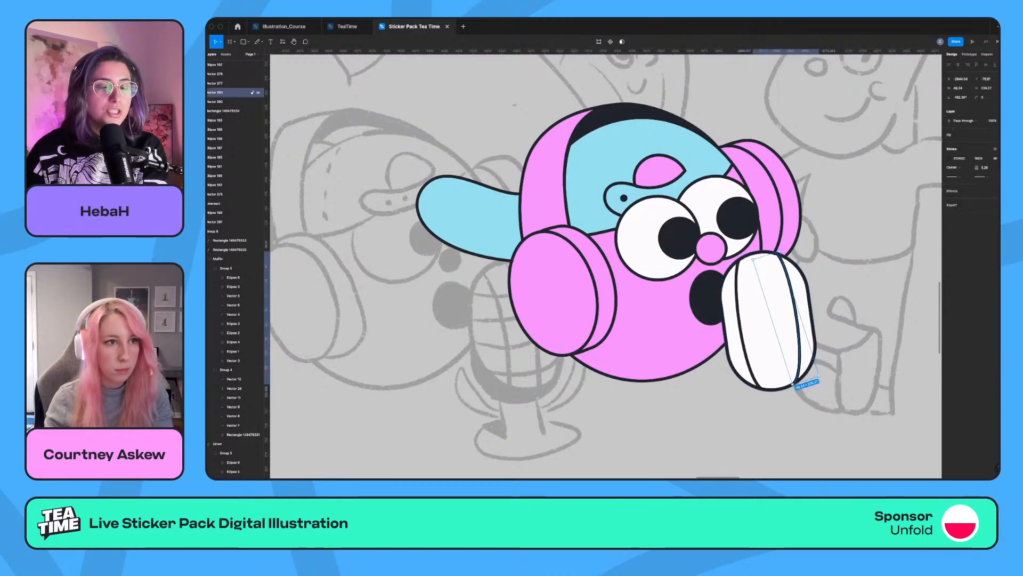
{"action": "key", "text": "Escape"}
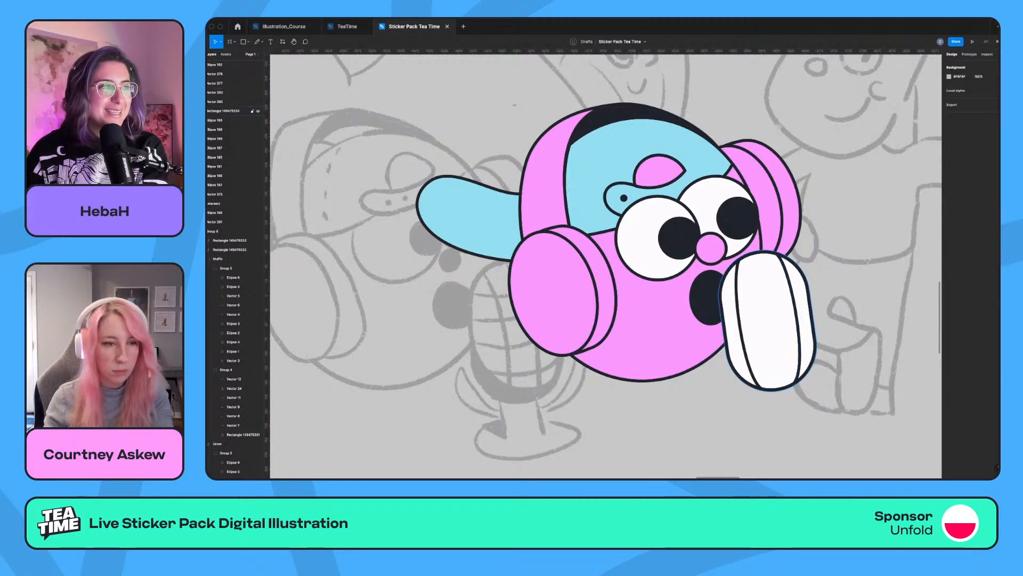
Draw a straight centre line down the microphone capsule between the two curved lines.
{"action": "key", "text": "p"}
{"action": "left_click", "coordinate": [759, 254]}
{"action": "left_click", "coordinate": [778, 389]}
{"action": "key", "text": "Escape"}
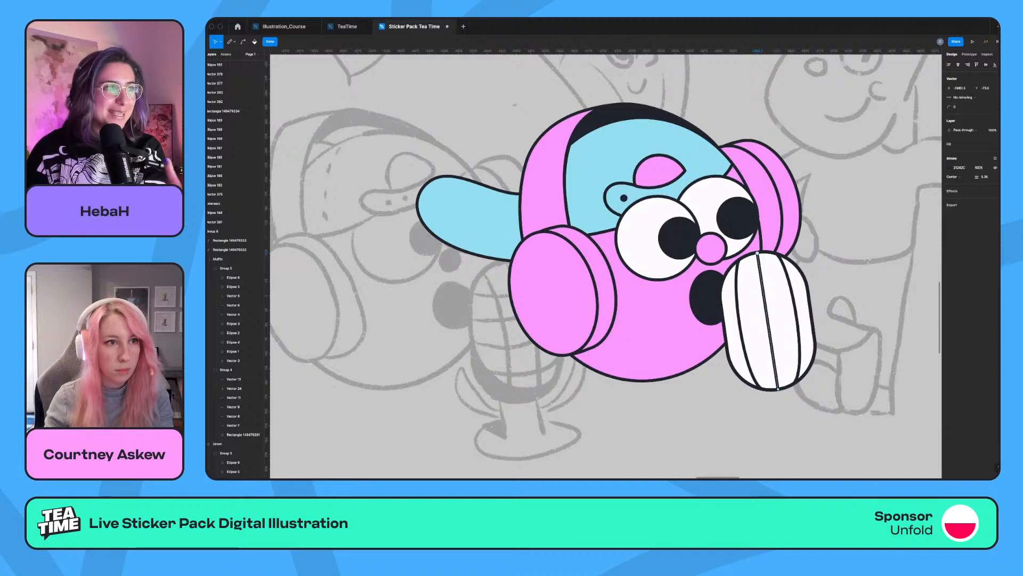
{"action": "key", "text": "Escape"}
{"action": "key", "text": "Escape"}
Draw a slightly tilted line across the middle of the microphone capsule and adjust its right endpoint to the outline.
{"action": "key", "text": "p"}
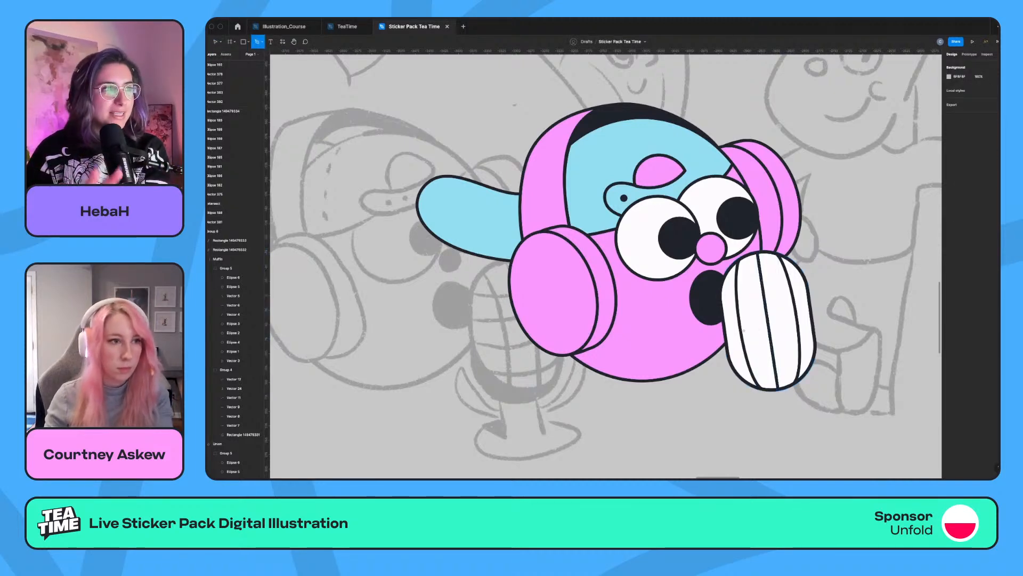
{"action": "left_click", "coordinate": [724, 326]}
{"action": "left_click", "coordinate": [811, 312]}
{"action": "key", "text": "Escape"}
{"action": "key", "text": "Escape"}
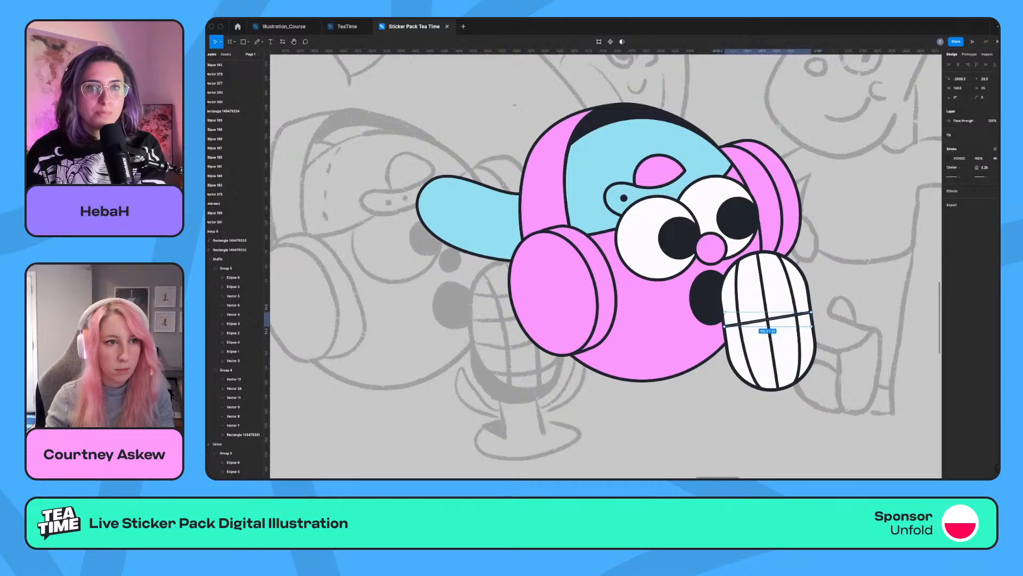
{"action": "key", "text": "Return"}
{"action": "left_click_drag", "start_coordinate": [811, 312], "coordinate": [812, 315]}
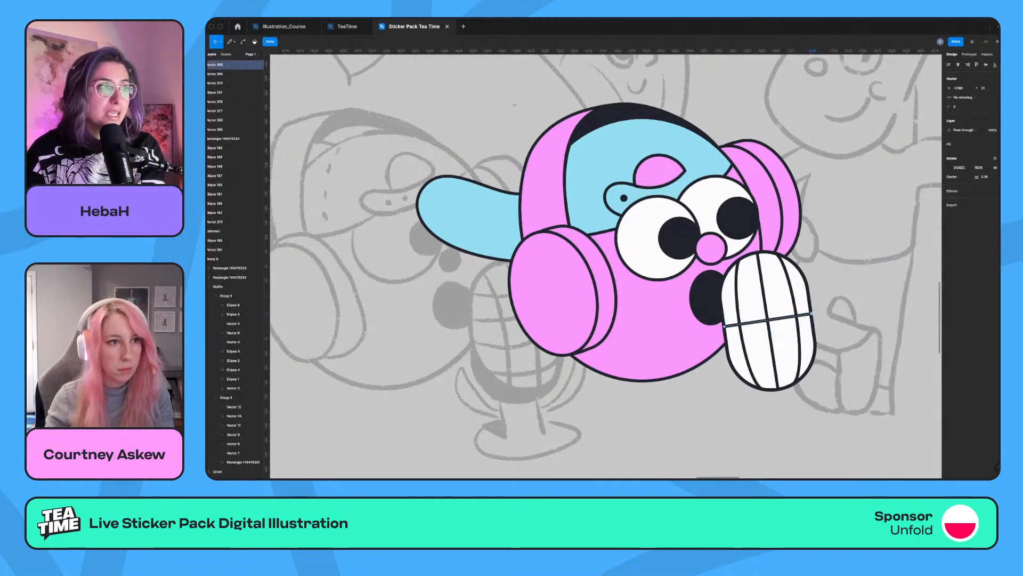
{"action": "key", "text": "Escape"}
Bend the microphone's crossline into a smooth downward curve and place a copy of it higher on the capsule.
{"action": "left_click_drag", "start_coordinate": [768, 319], "coordinate": [768, 326]}
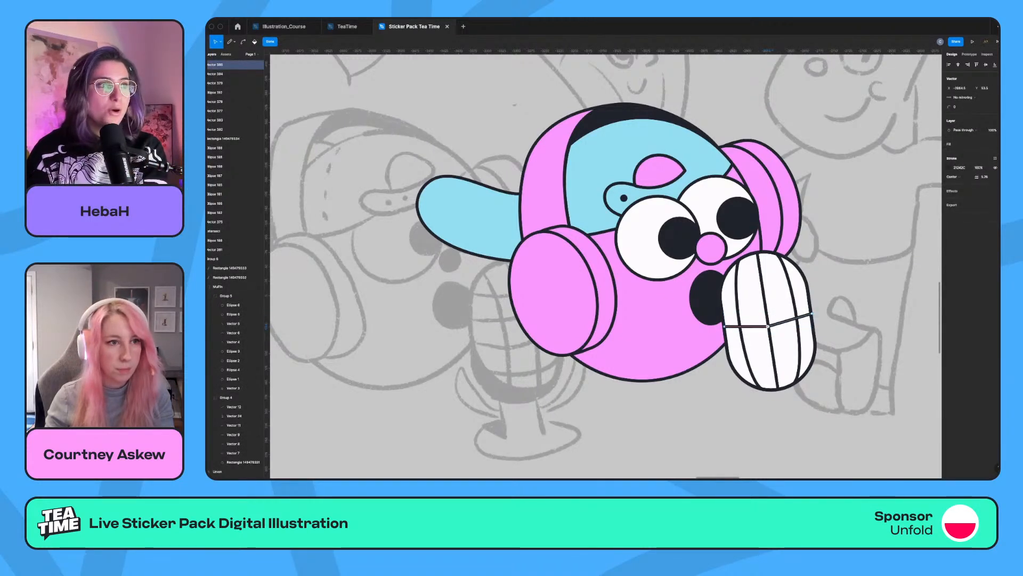
{"action": "key", "text": "super"}
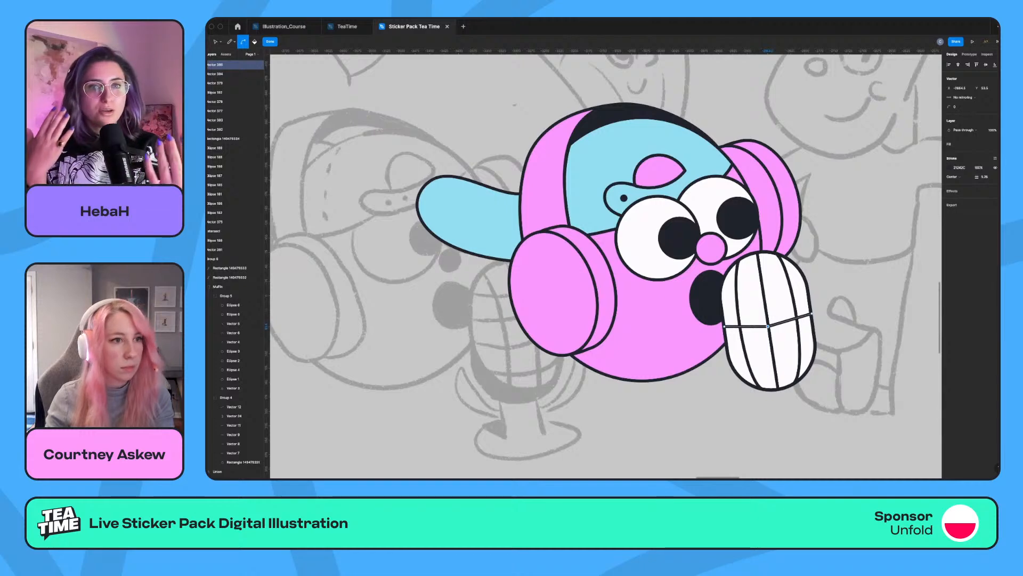
{"action": "left_click", "coordinate": [768, 326], "text": "super"}
{"action": "left_click_drag", "start_coordinate": [768, 327], "coordinate": [792, 322]}
{"action": "key", "text": "Escape"}
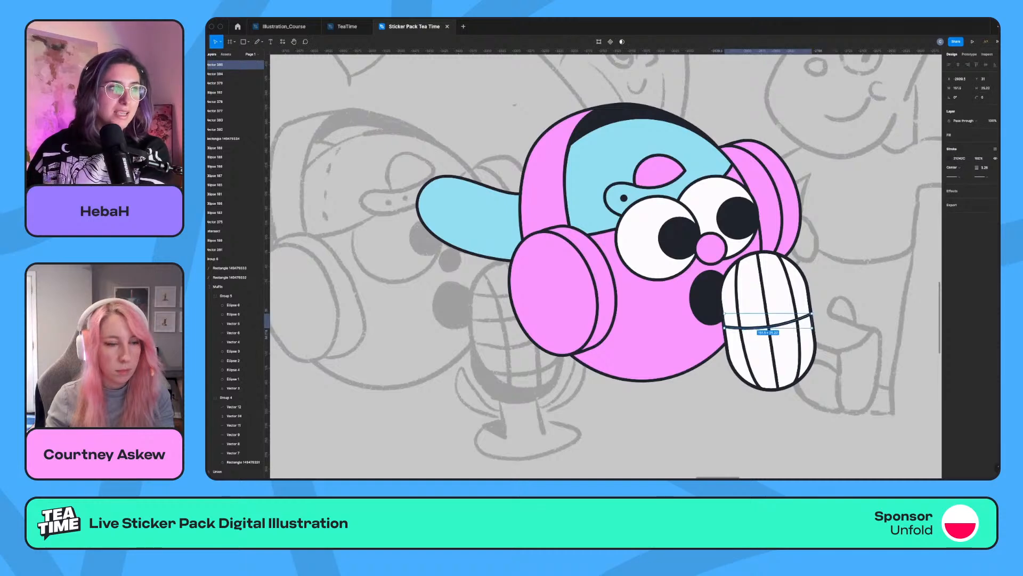
{"action": "left_click_drag", "start_coordinate": [768, 325], "coordinate": [763, 295]}
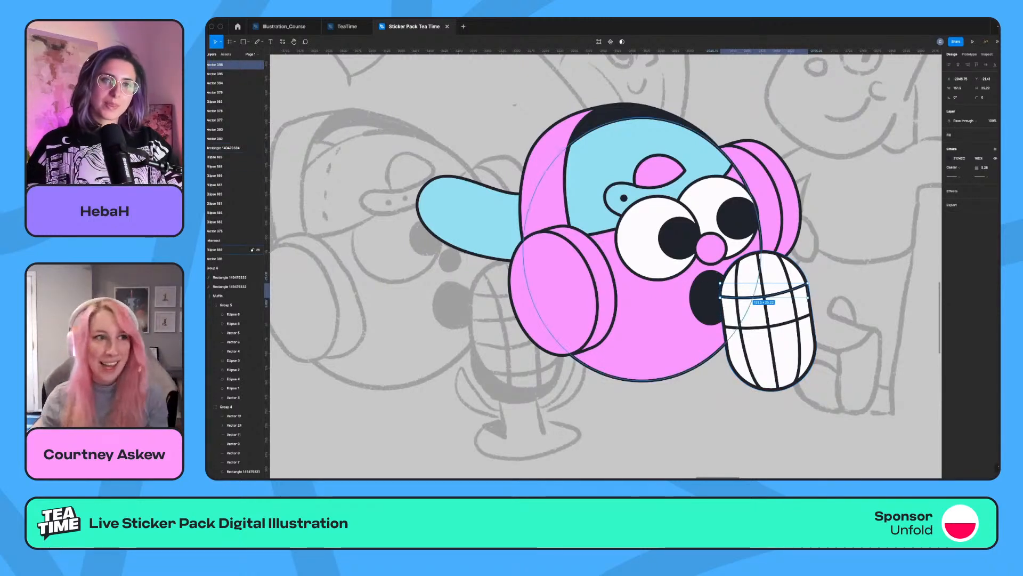
{"action": "key", "text": "Escape"}
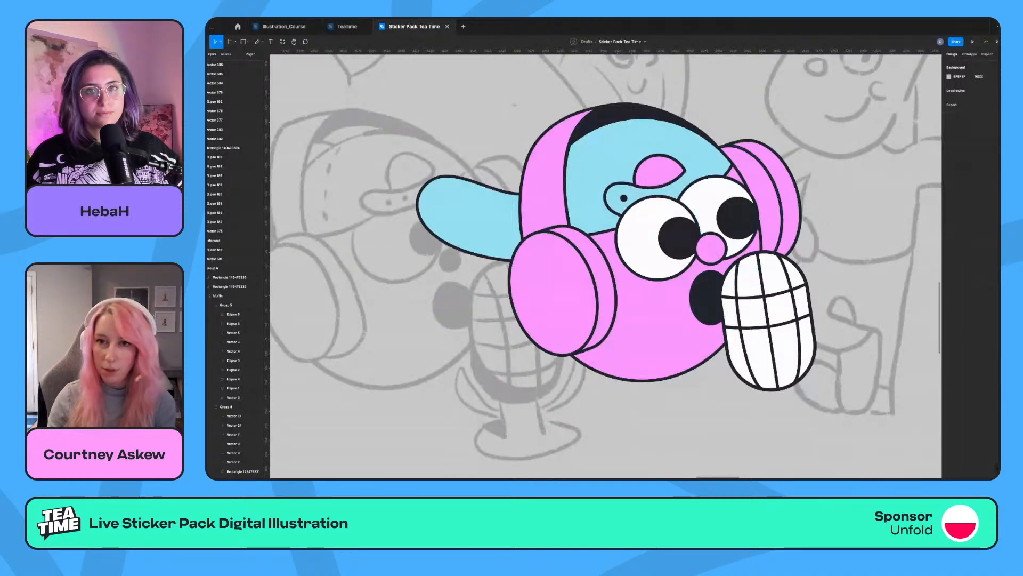
Draw a curved line with the Pen tool across the lower face, from the near ear cup toward the microphone.
{"action": "scroll", "coordinate": [605, 267], "scroll_direction": "down", "scroll_amount": 1}
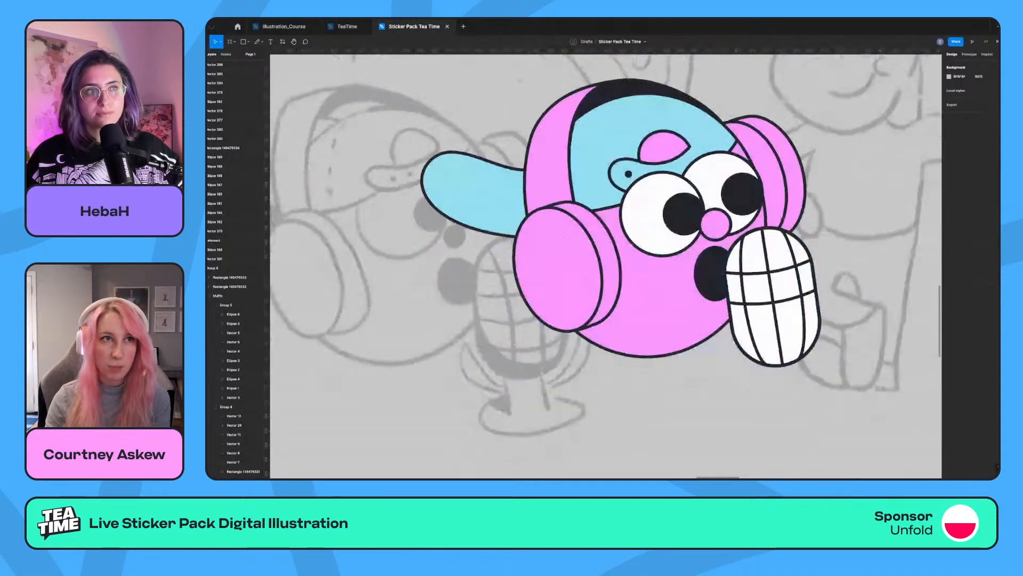
{"action": "scroll", "coordinate": [605, 266], "scroll_direction": "down", "scroll_amount": 1}
{"action": "scroll", "coordinate": [605, 267], "scroll_direction": "up", "scroll_amount": 1}
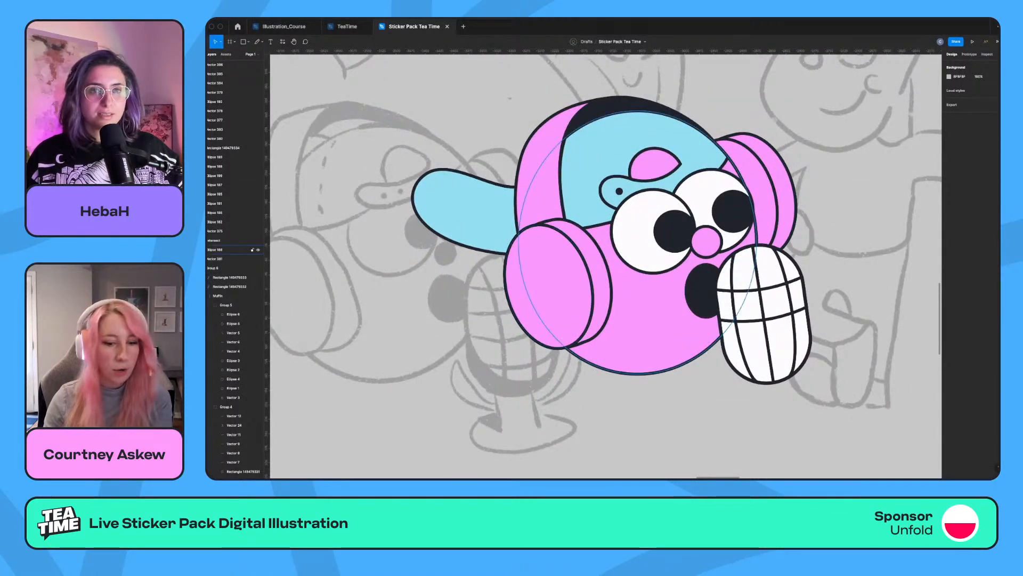
{"action": "key", "text": "p"}
{"action": "left_click", "coordinate": [611, 302]}
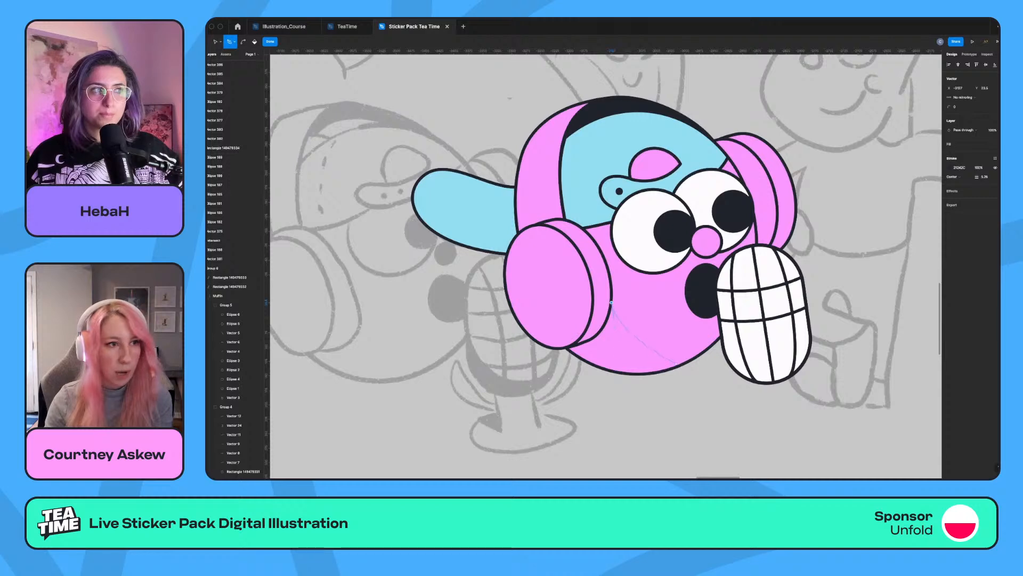
{"action": "left_click", "coordinate": [702, 350]}
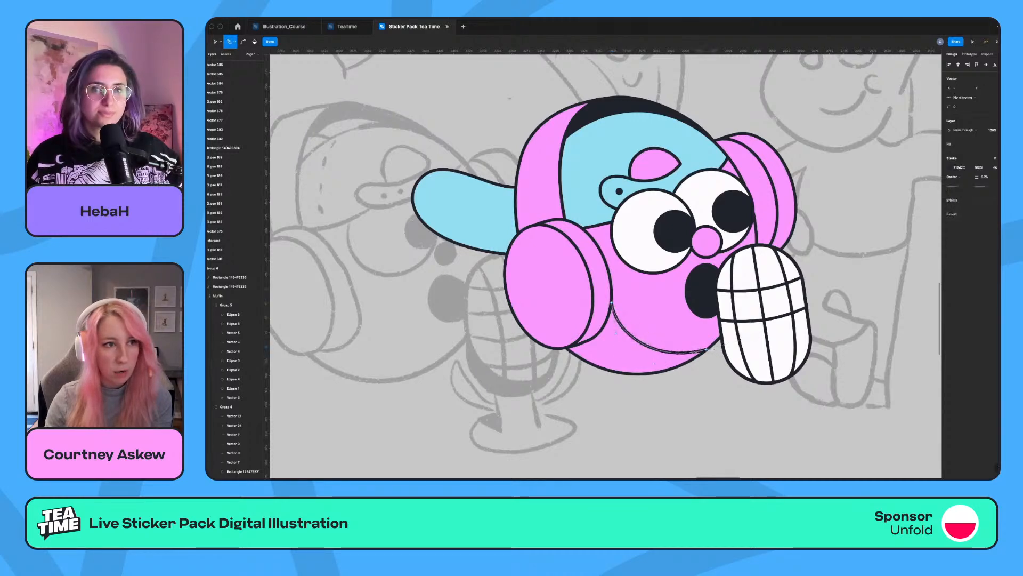